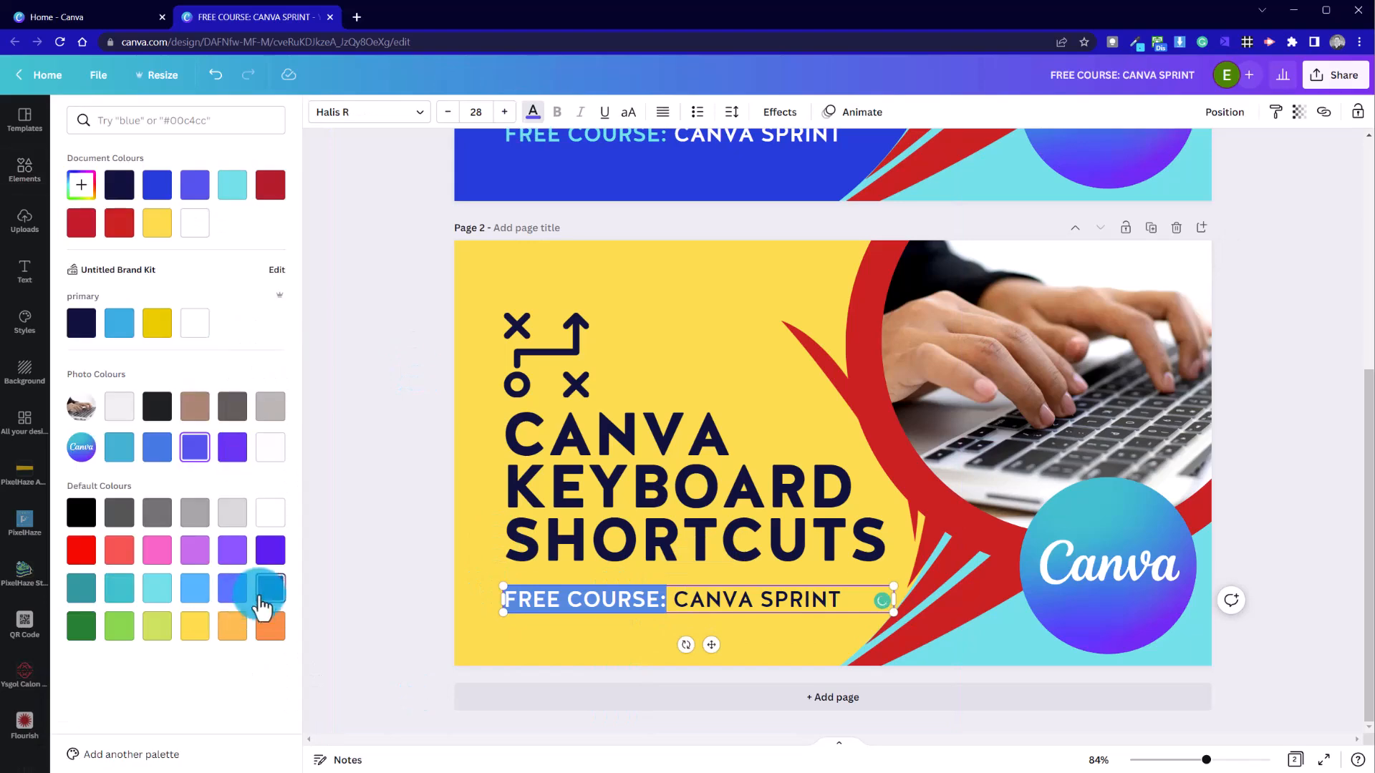
Step: Change the background of page 2 to the brand kit's dark navy
click(1207, 662)
click(319, 111)
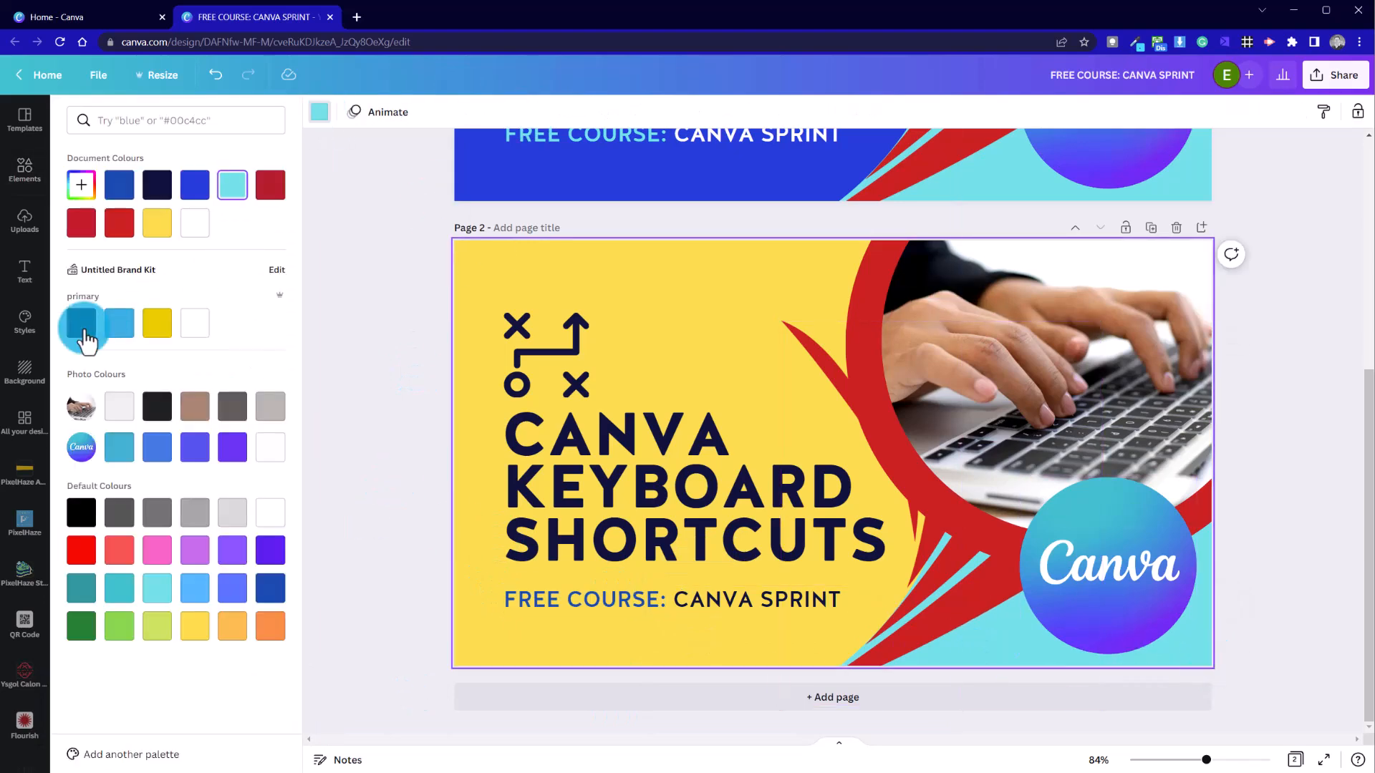
click(85, 322)
Step: Recolour the red ring around the photo and the red burst shapes on page 2 to the brand kit's light blue
click(942, 602)
shift+click(876, 293)
click(320, 112)
click(116, 327)
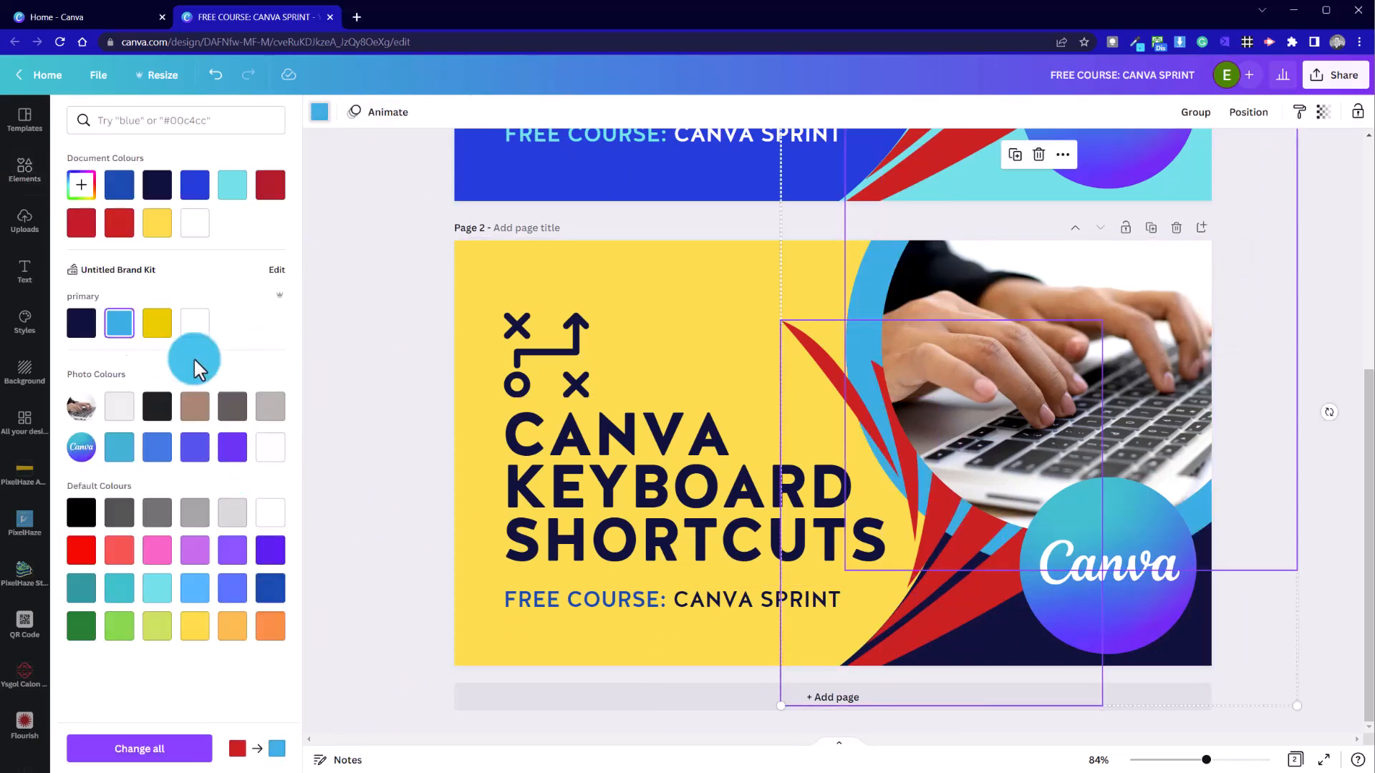
click(390, 430)
click(947, 649)
click(319, 112)
click(119, 324)
click(388, 347)
Step: Apply the brand kit's light blue to the "FREE COURSE: CANVA SPRINT" text on page 2
click(583, 592)
click(532, 112)
click(136, 321)
click(359, 224)
Step: Duplicate page 2 of the design to make a third thumbnail page
scroll(816, 526, up, 3)
scroll(817, 526, up, 3)
scroll(1261, 583, down, 5)
scroll(1261, 583, up, 4)
scroll(1261, 583, down, 4)
scroll(1261, 583, up, 5)
scroll(1260, 583, down, 5)
key(ctrl+d)
scroll(834, 531, up, 10)
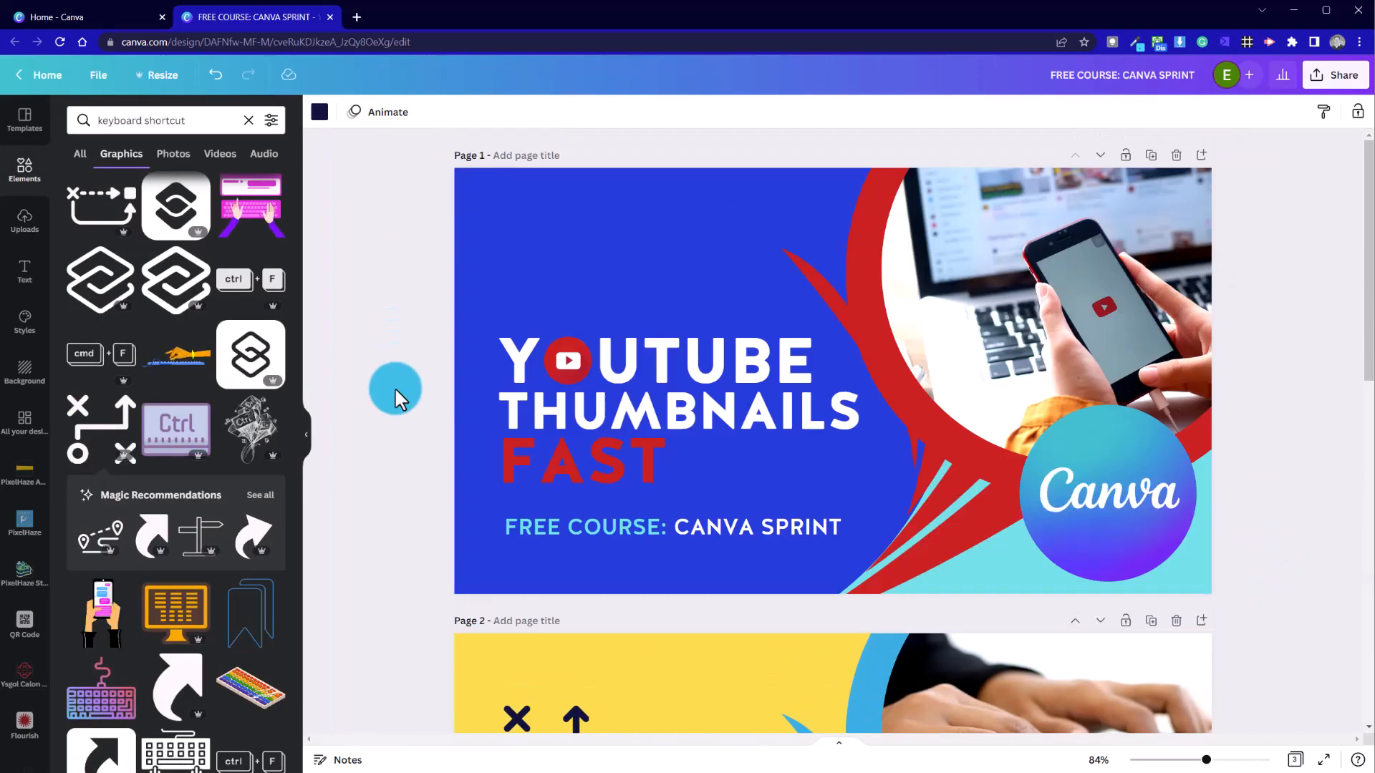
scroll(474, 401, down, 5)
scroll(474, 402, up, 5)
Step: Set up a PNG download of the design with only the current page, Page 1, selected
click(1321, 79)
click(1261, 373)
click(1206, 343)
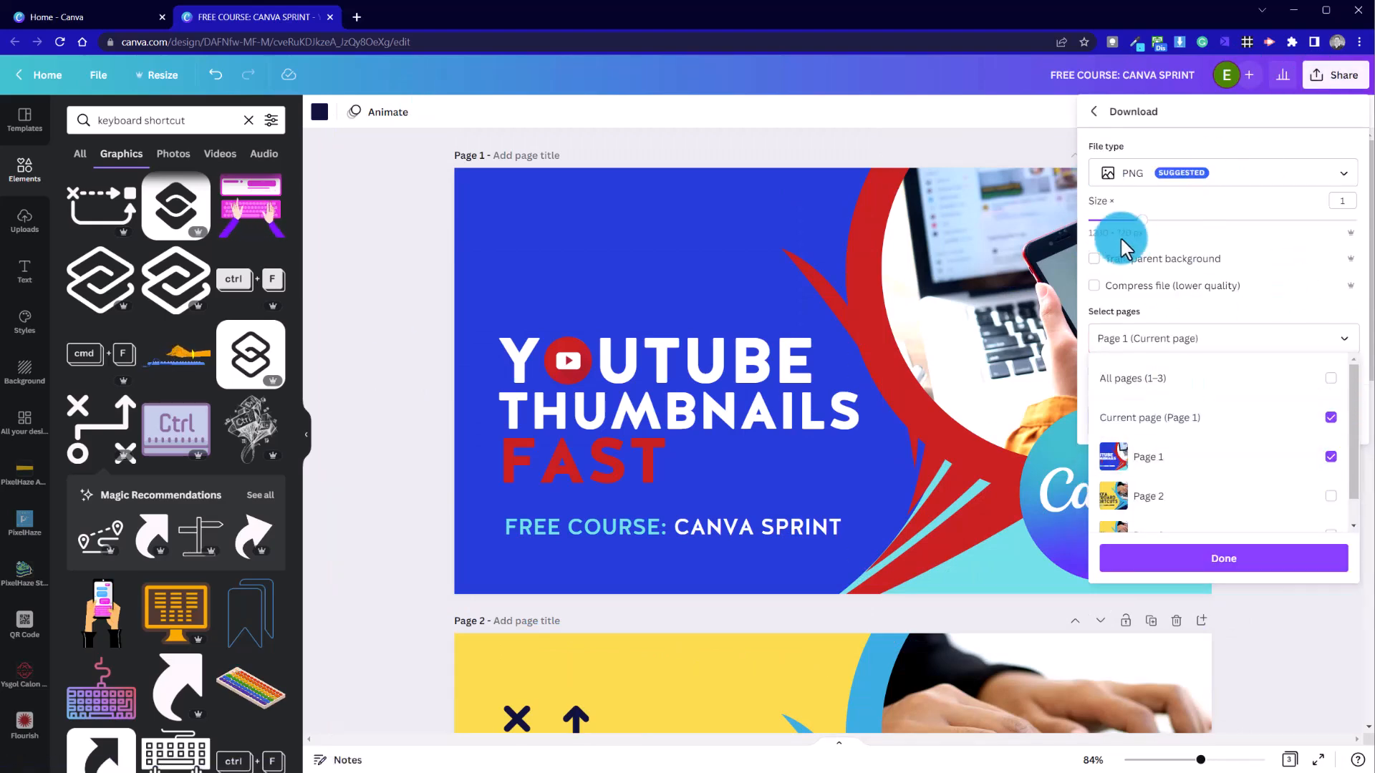
click(1143, 259)
click(1280, 545)
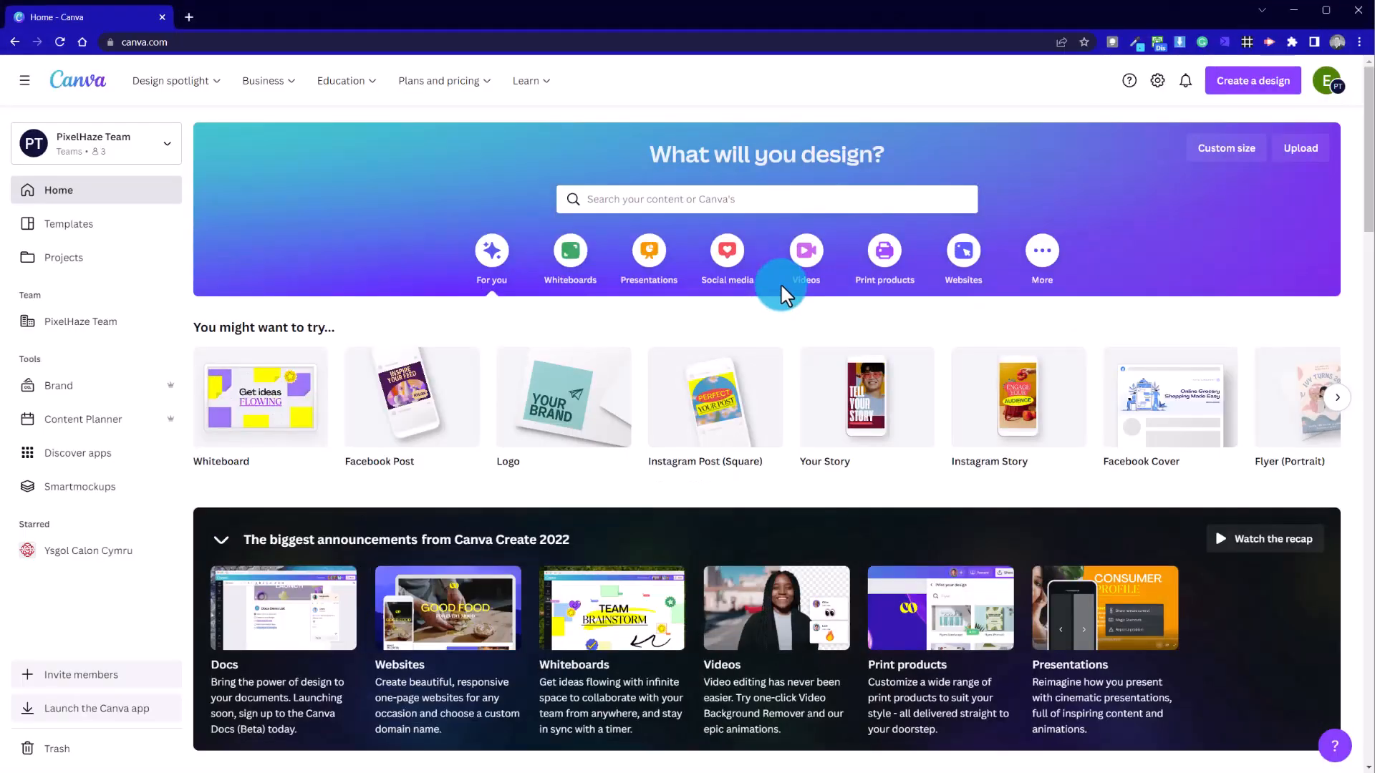
Step: Create a blank YouTube Thumbnail design from the popular social media formats
click(735, 258)
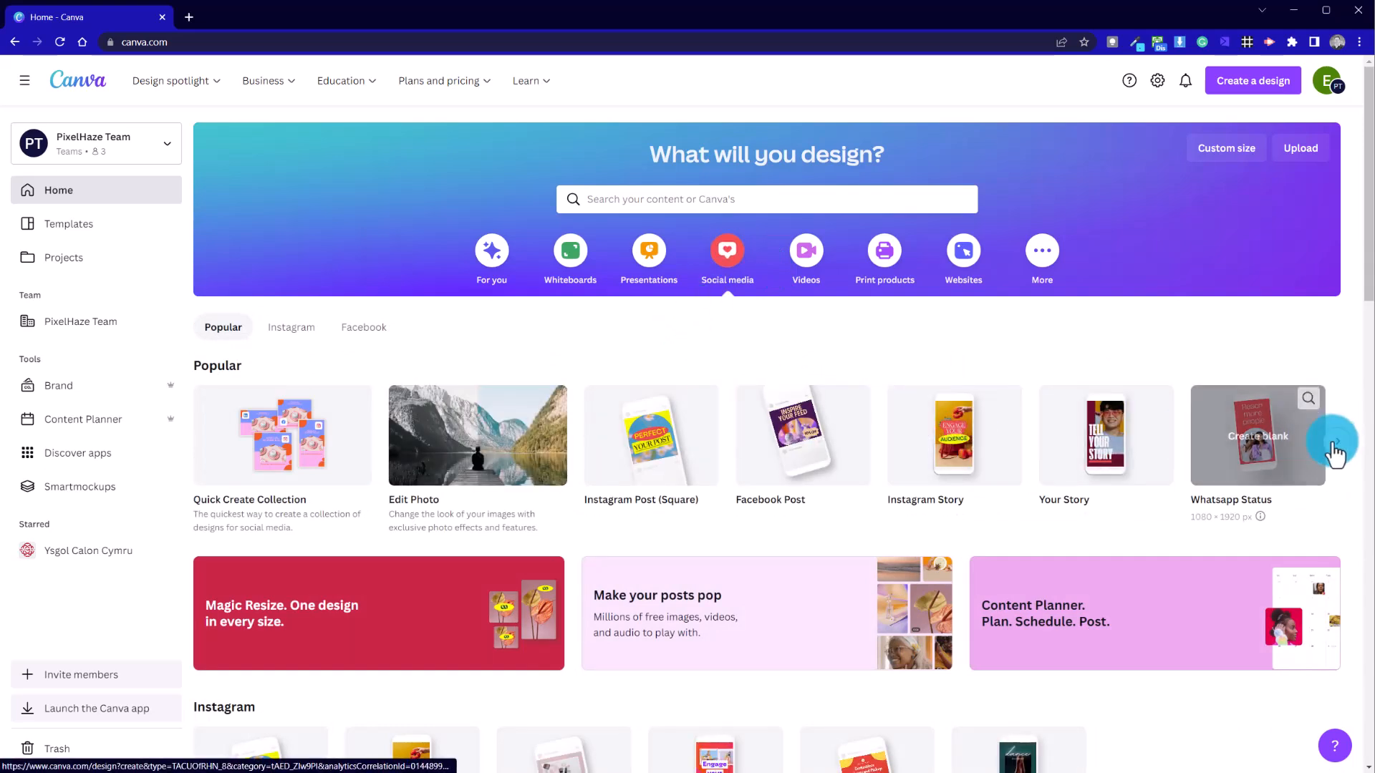
click(1336, 441)
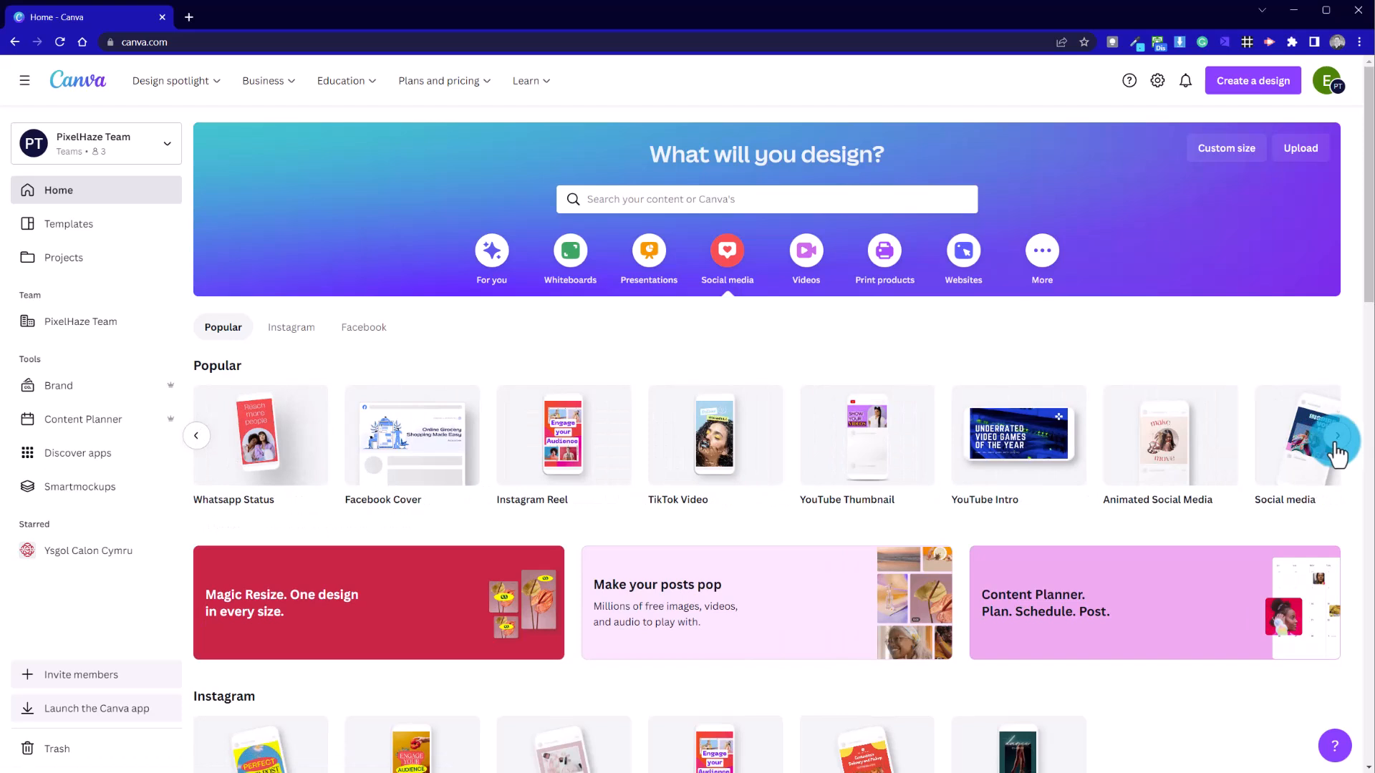
click(877, 453)
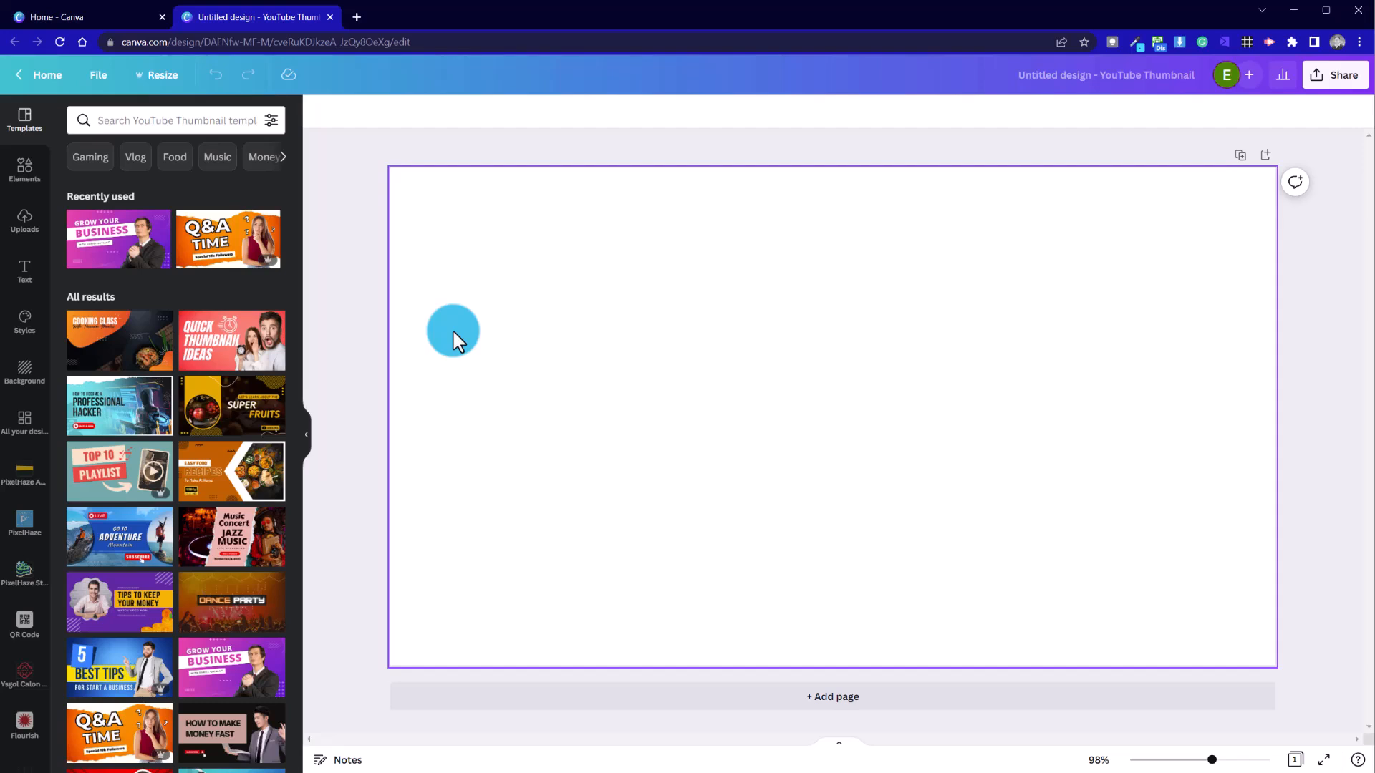
Step: Browse the YouTube Thumbnail templates and apply the blue "Your Health Is Our Priority" template to the blank page
click(235, 462)
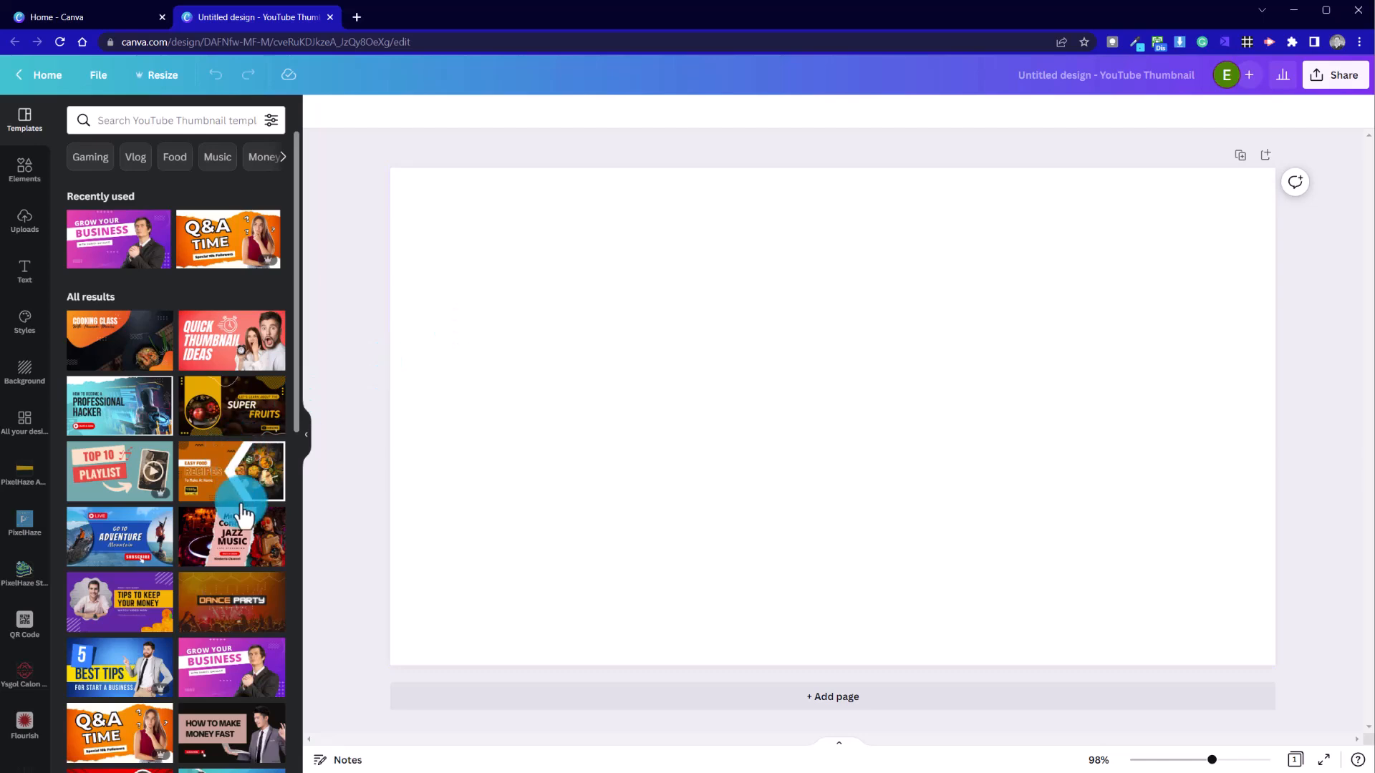
scroll(244, 514, down, 8)
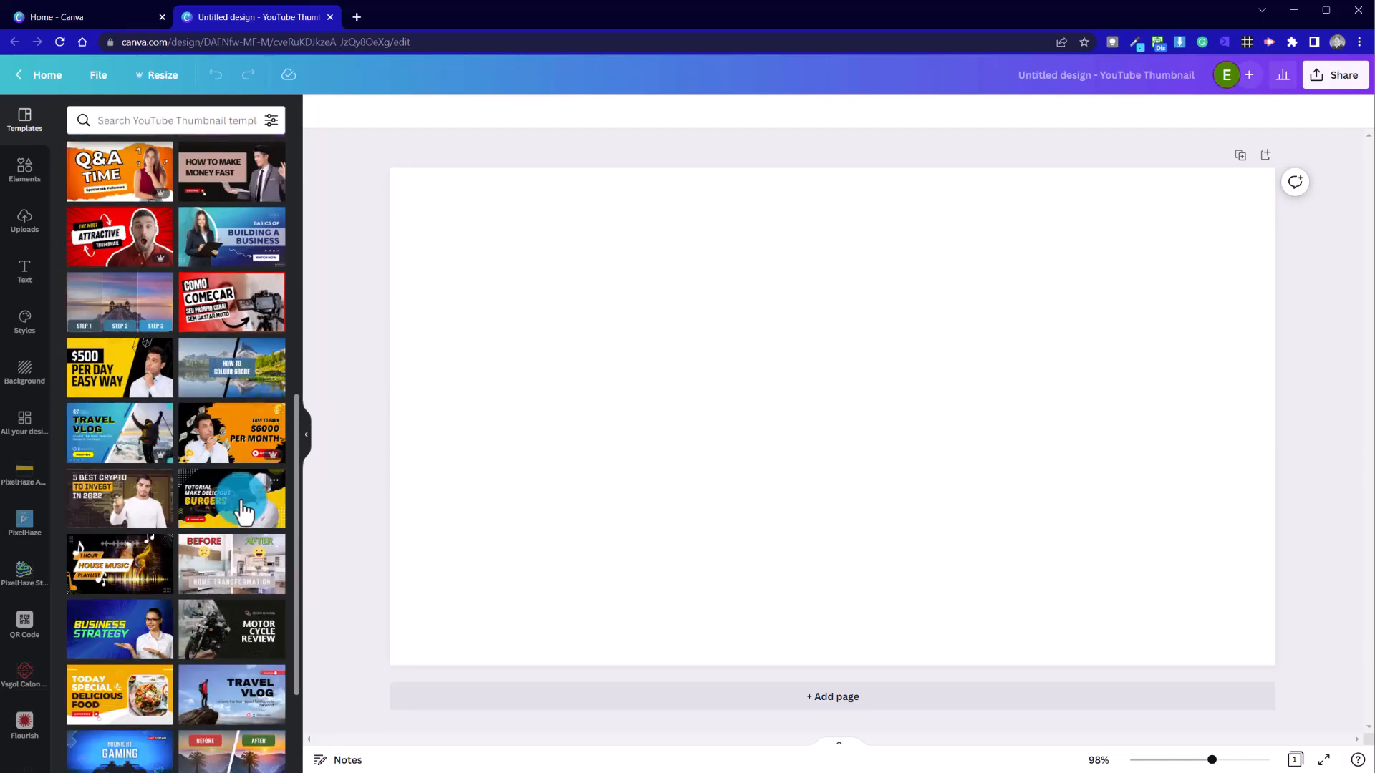
scroll(244, 512, down, 2)
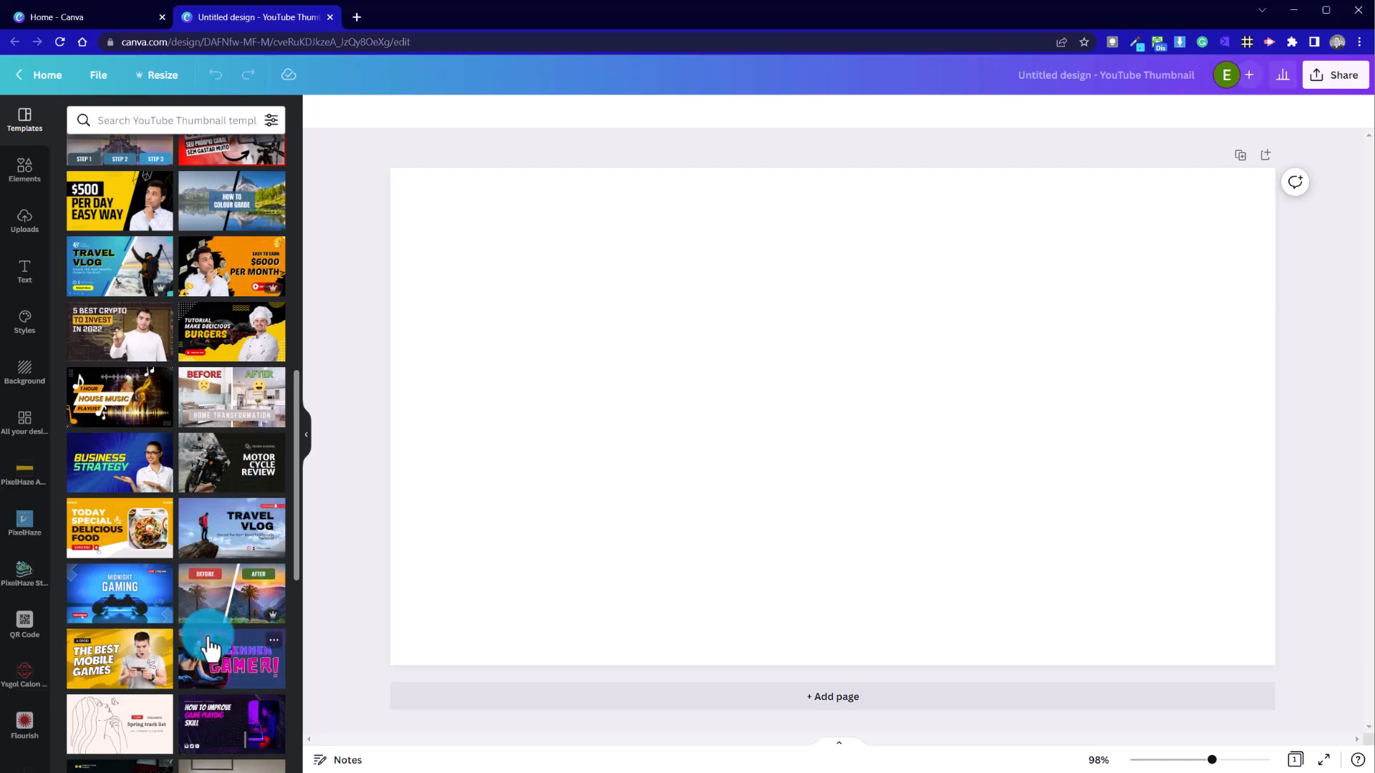
scroll(205, 645, down, 5)
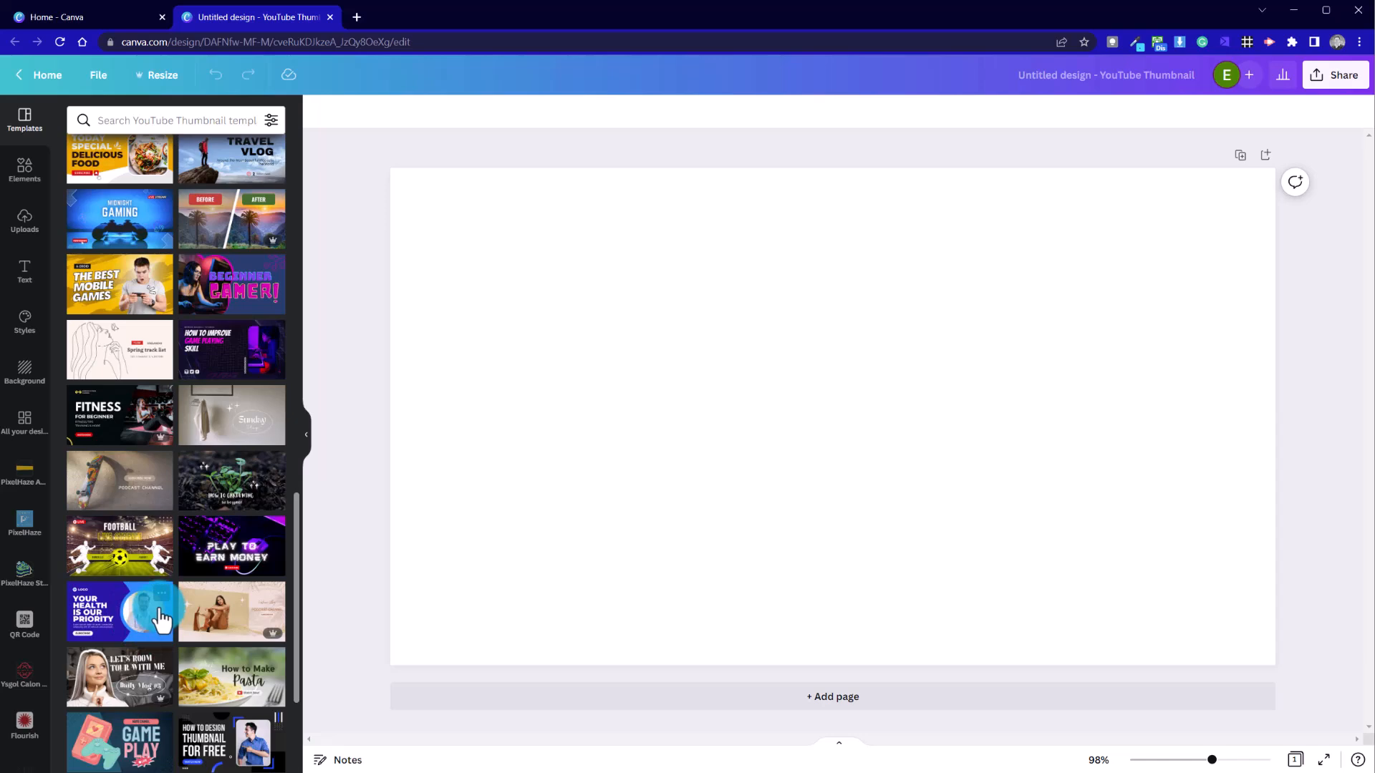
scroll(156, 625, down, 3)
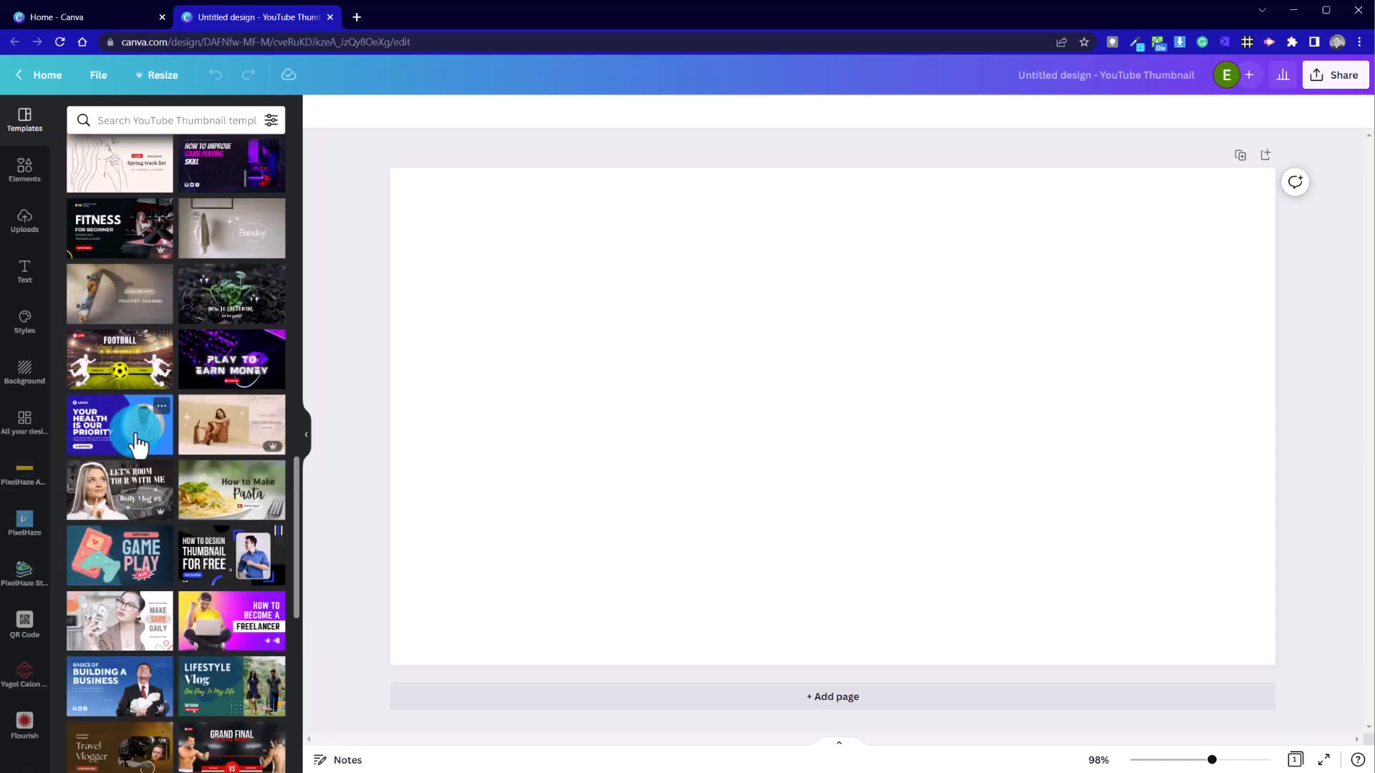
scroll(138, 445, down, 5)
scroll(138, 445, down, 5)
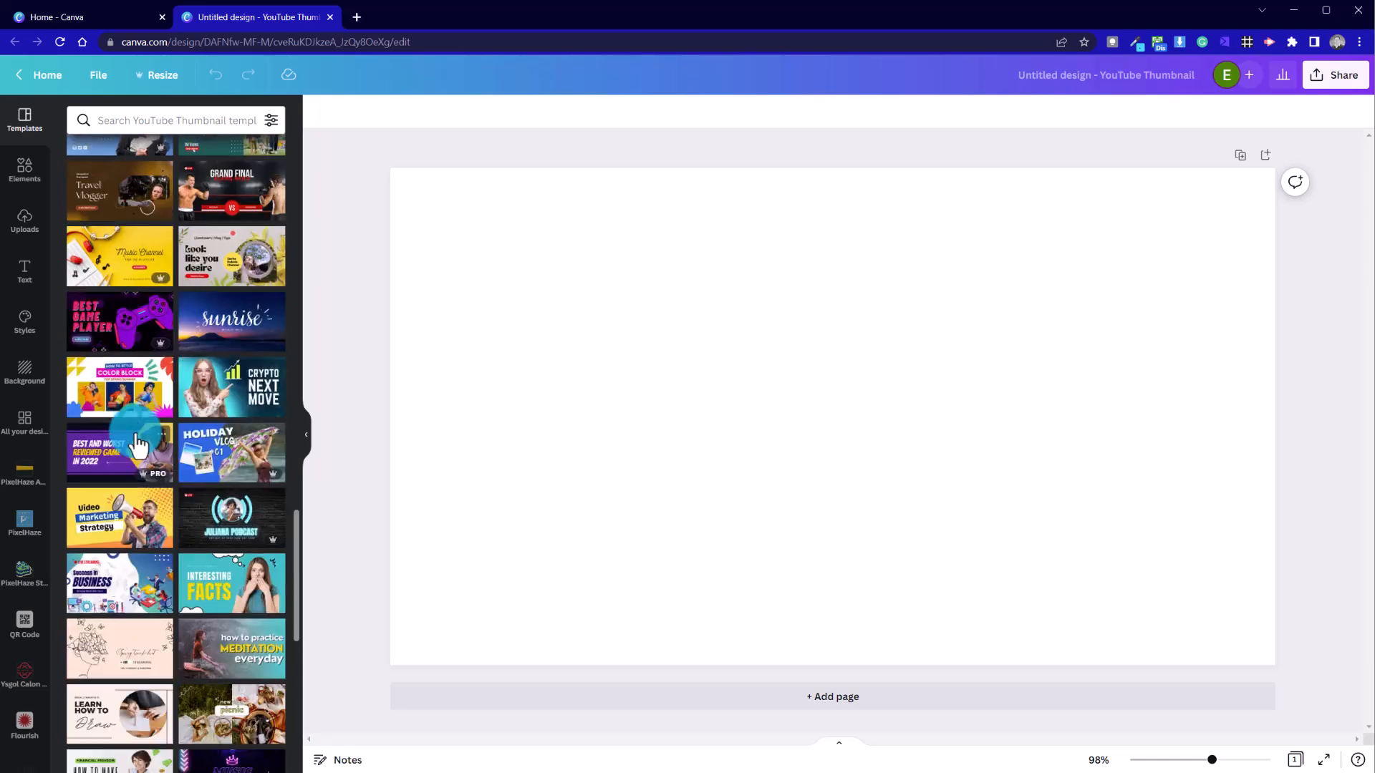
scroll(138, 446, down, 3)
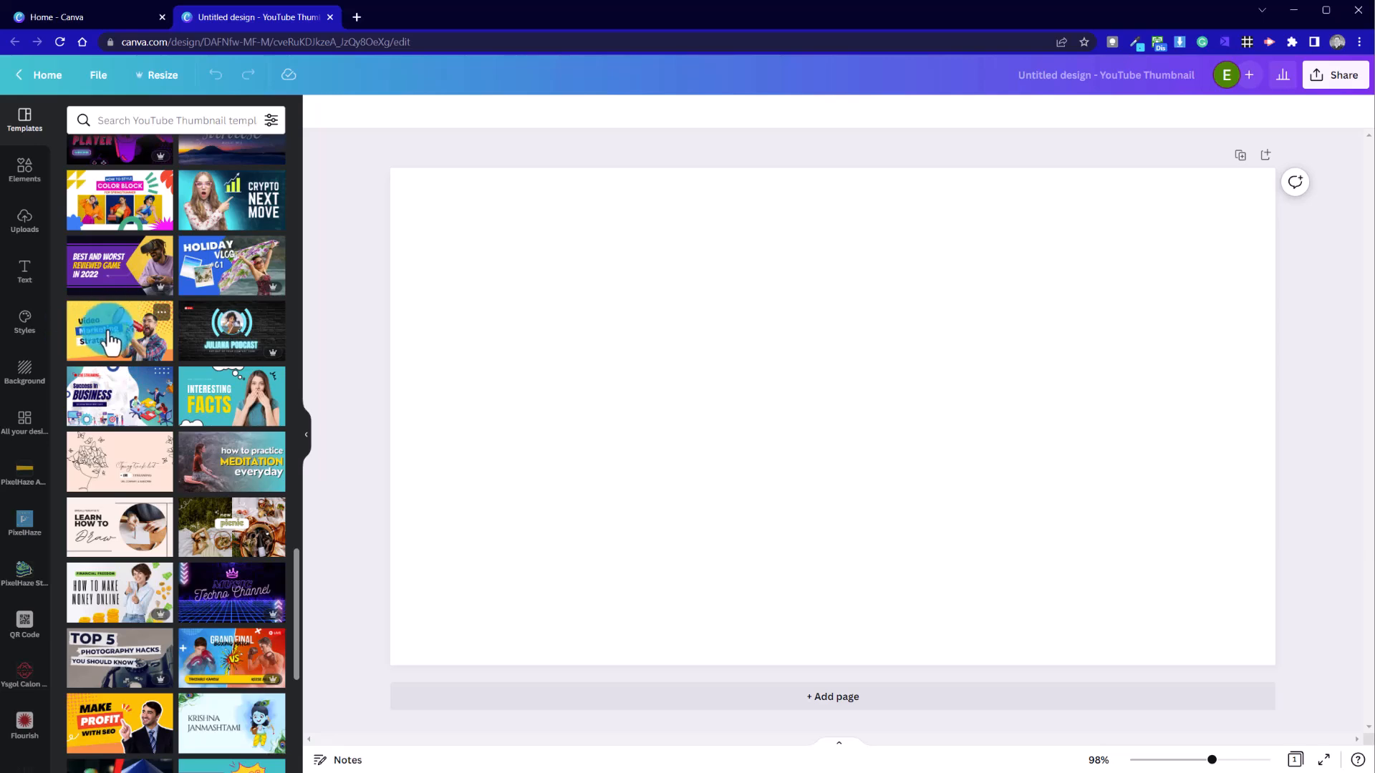
scroll(122, 401, down, 6)
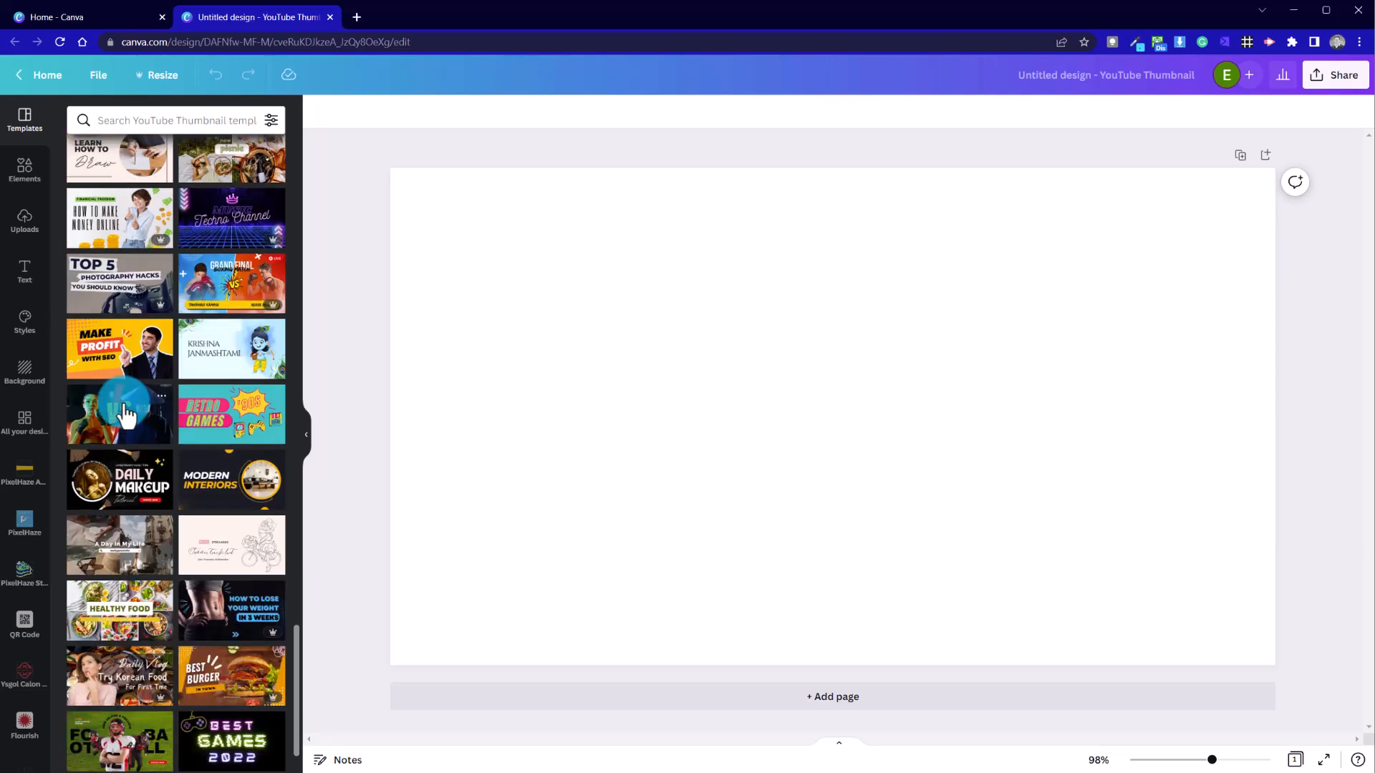
scroll(125, 415, down, 4)
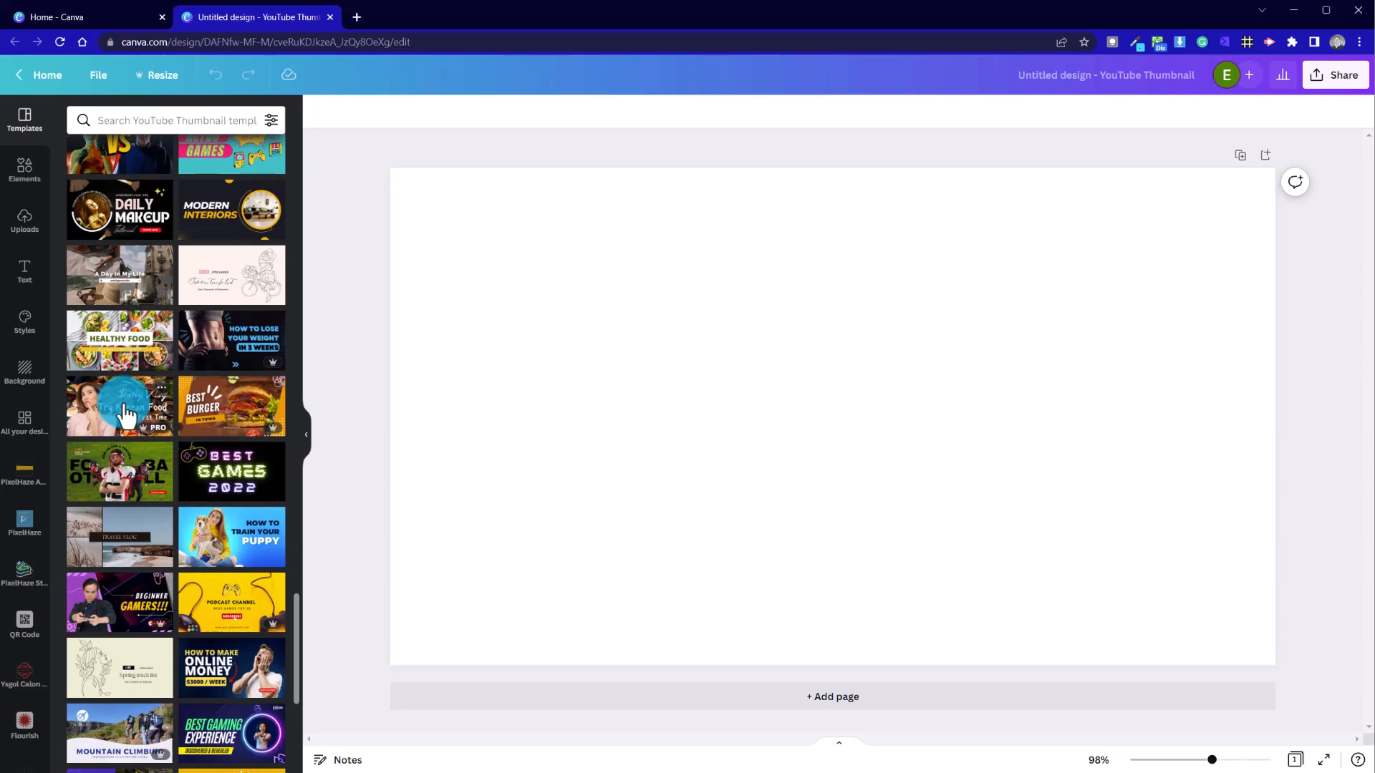
scroll(125, 412, up, 8)
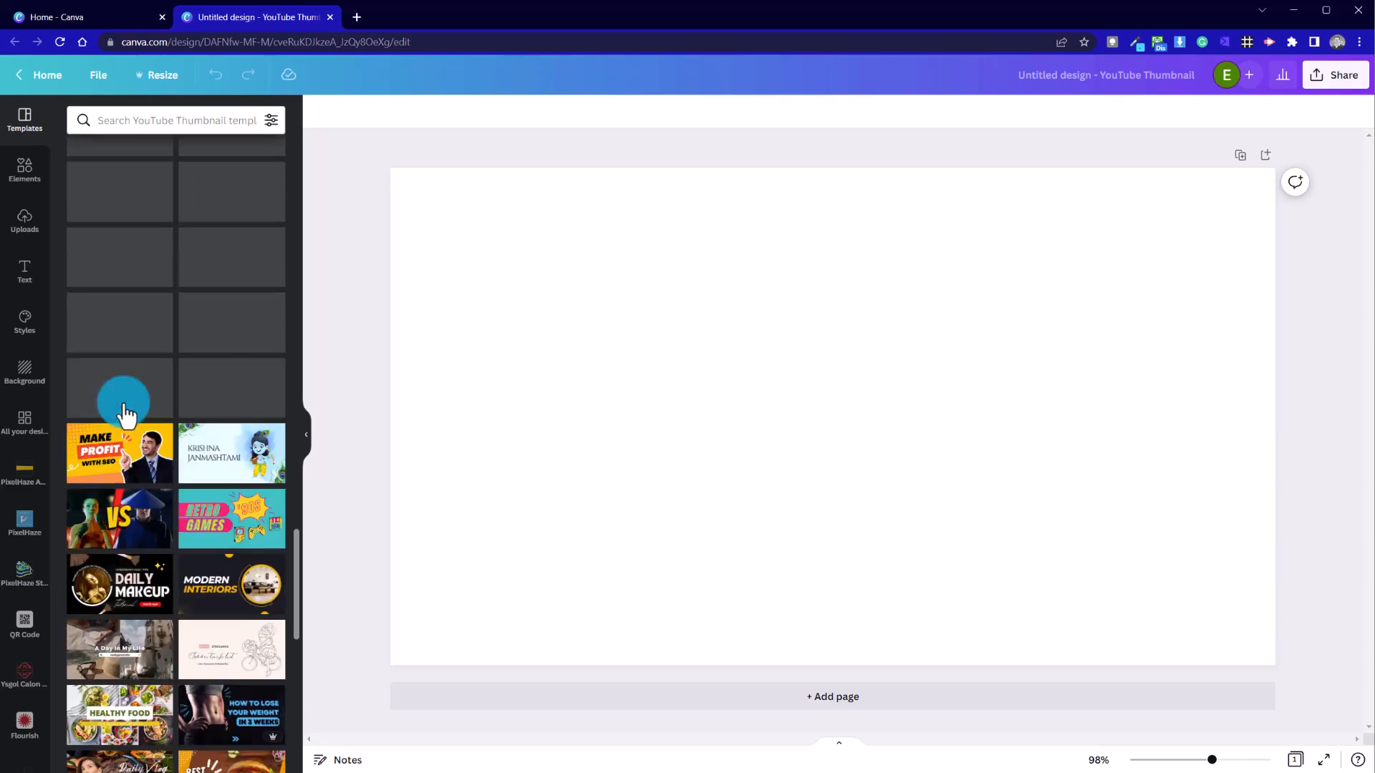
scroll(123, 401, up, 10)
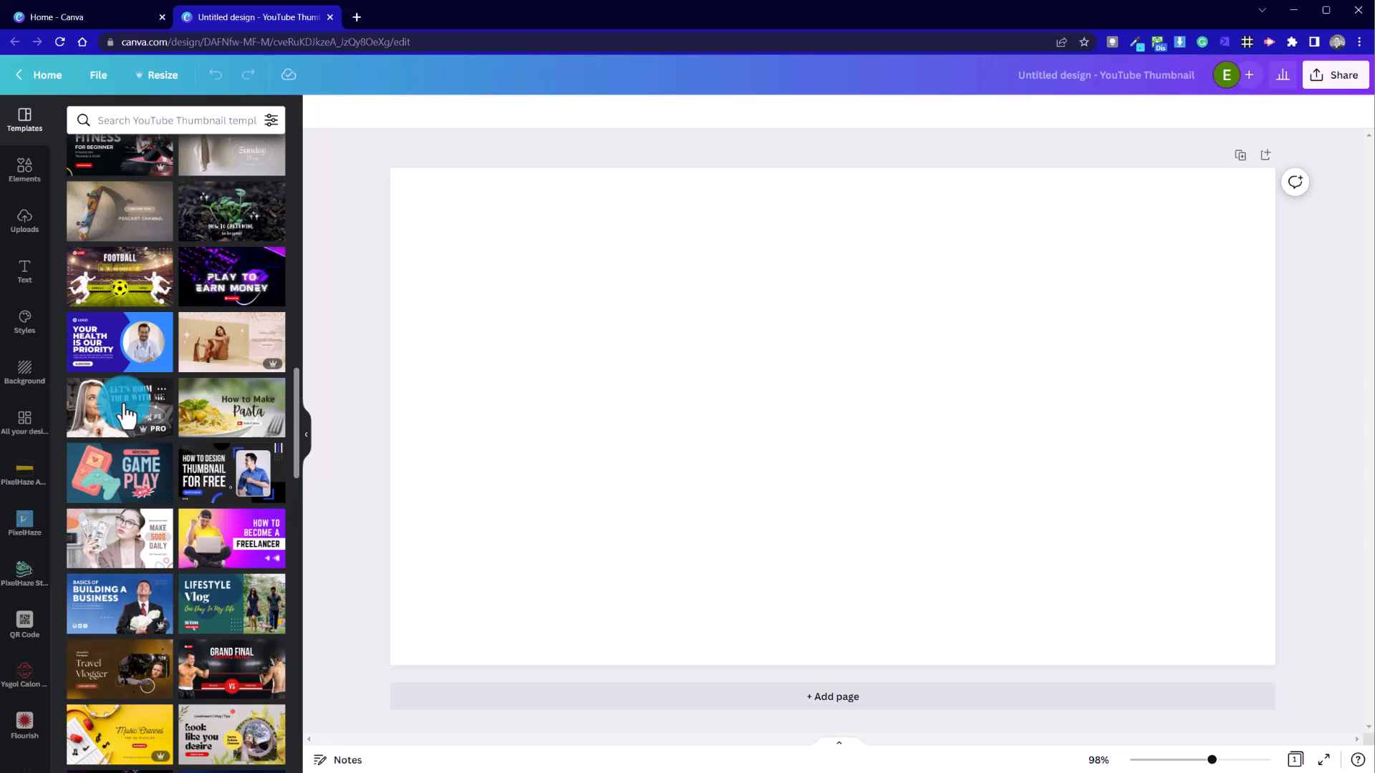
click(133, 355)
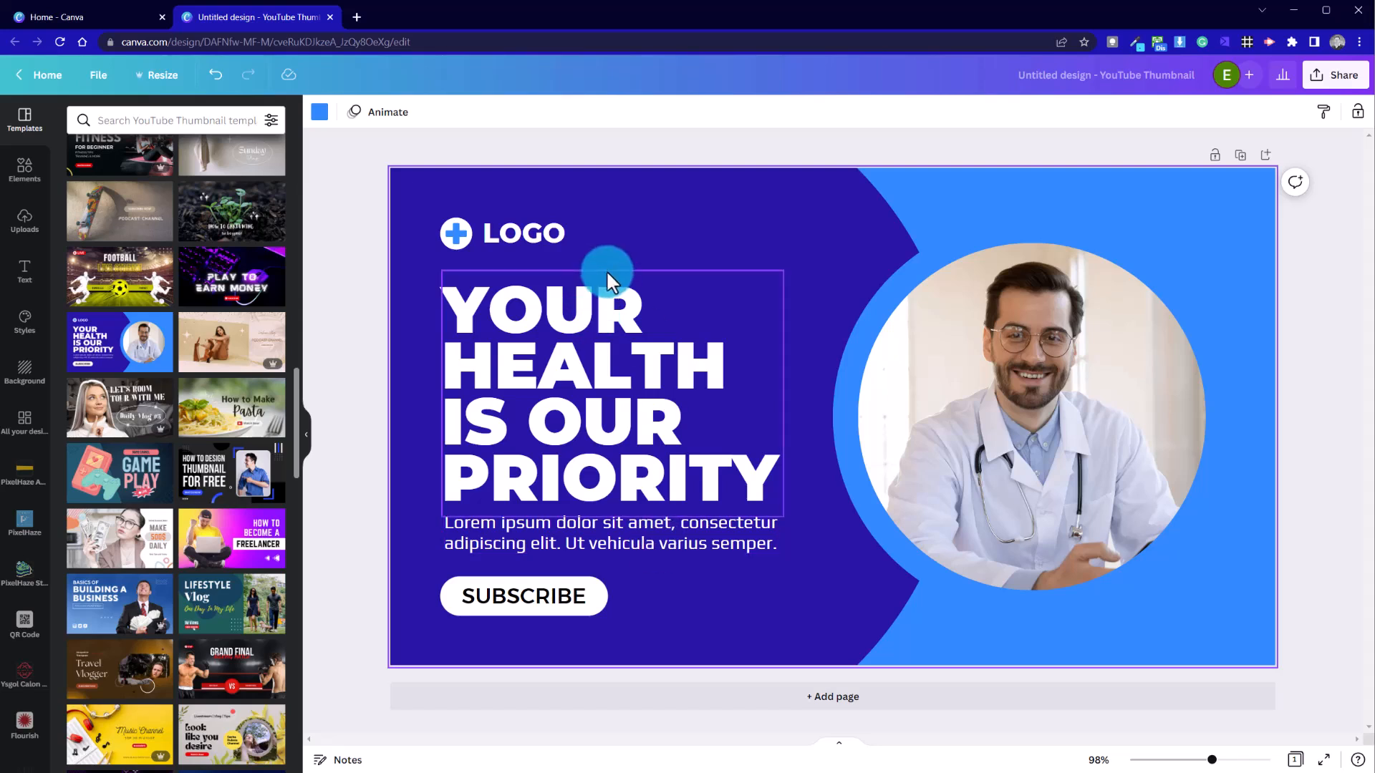
Step: Delete the LOGO text and the cross icon beside it above the heading
click(505, 232)
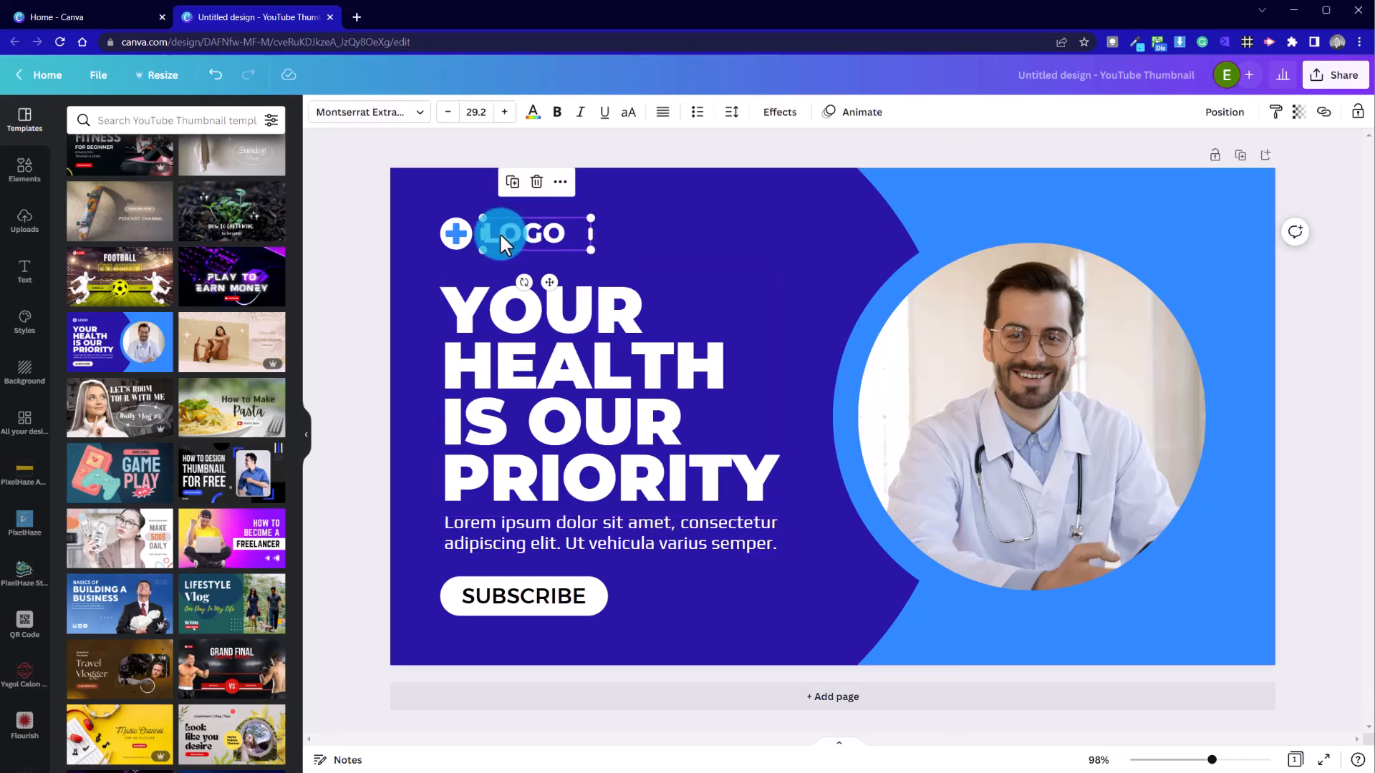
drag(394, 227, 555, 234)
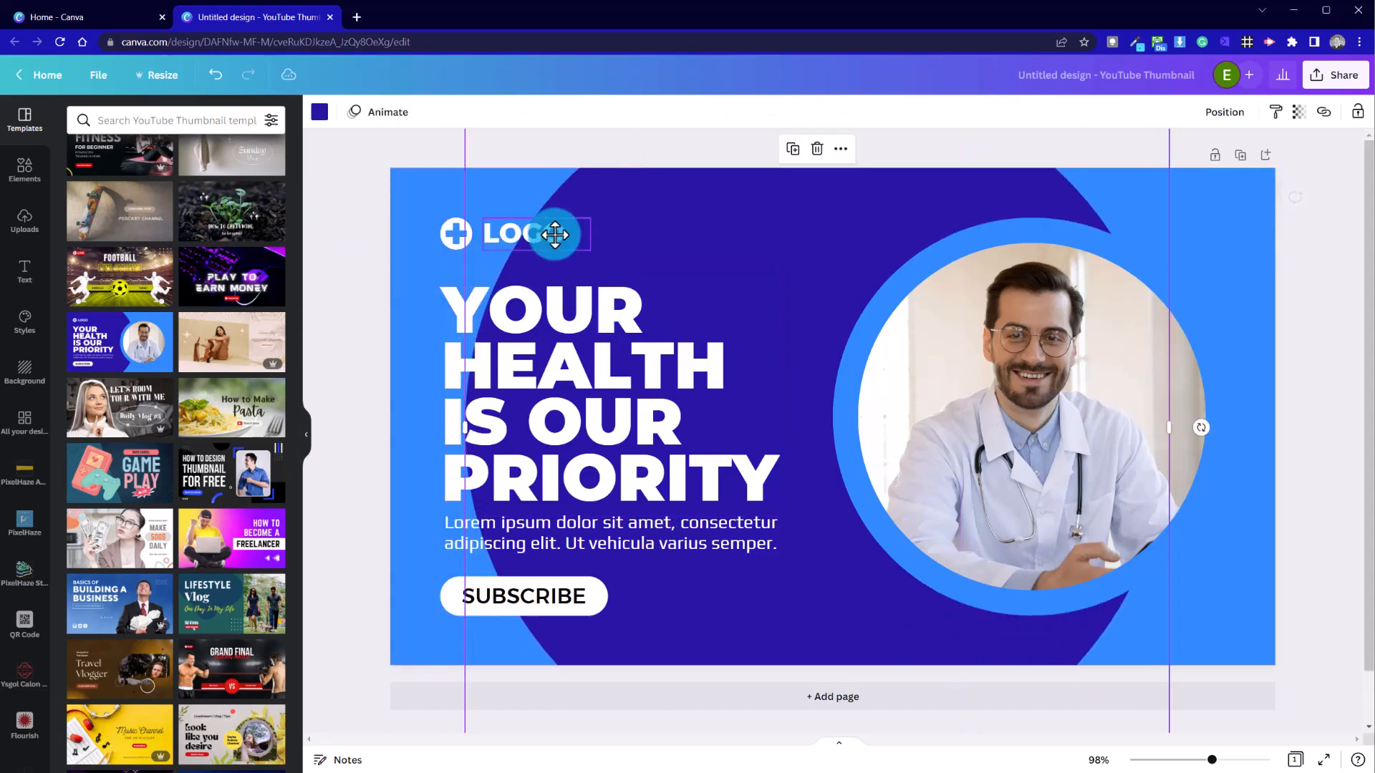
key(ctrl+z)
click(566, 235)
key(Delete)
click(466, 220)
key(Delete)
Step: Move the heading up slightly and delete the SUBSCRIBE label together with its white button
drag(566, 420, 559, 384)
click(555, 587)
key(Delete)
key(Delete)
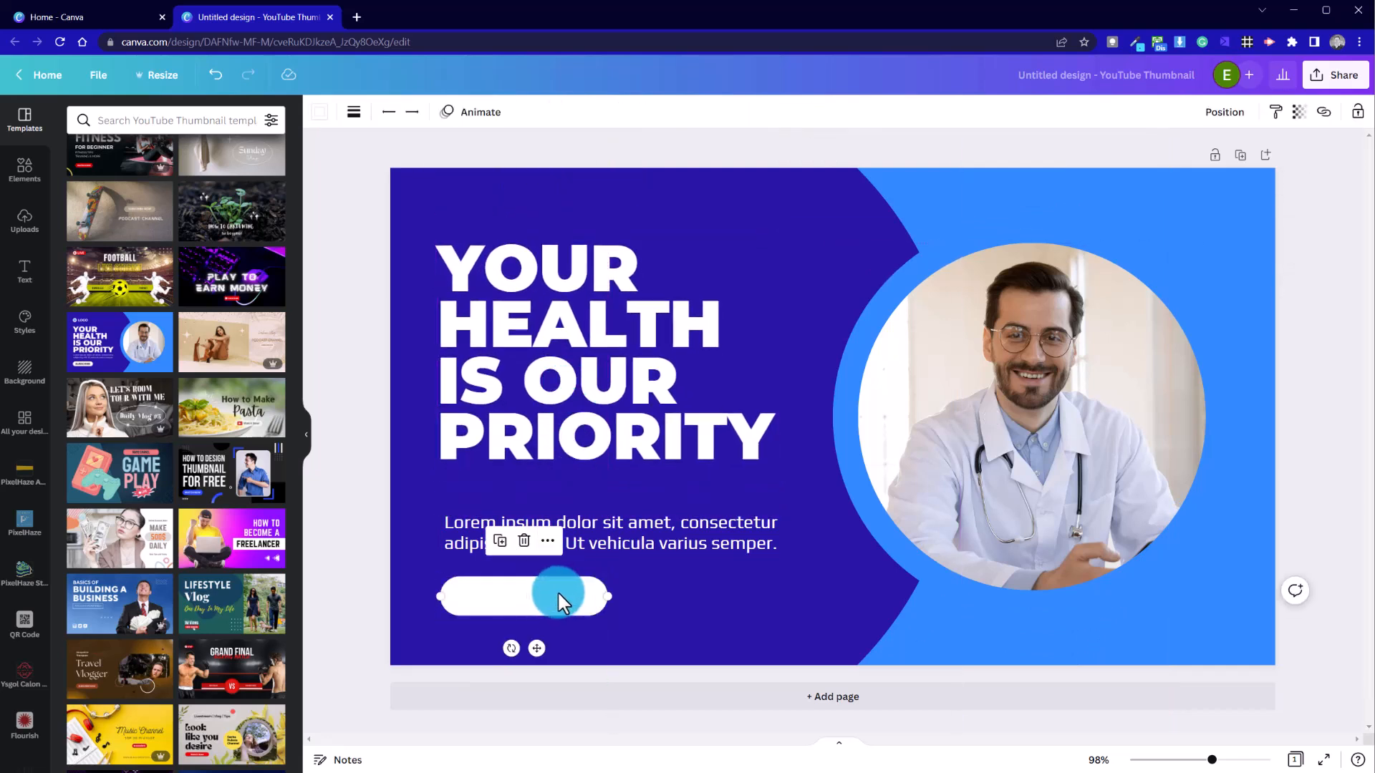
Step: Move the lorem ipsum paragraph down near the thumbnail's lower edge and nudge the heading up, aligning their left edges
drag(563, 544, 566, 606)
mouse_move(504, 399)
mouse_down()
mouse_move(500, 450)
mouse_move(509, 391)
mouse_up()
mouse_move(645, 590)
mouse_down()
mouse_move(642, 561)
mouse_move(645, 588)
mouse_up()
drag(509, 597, 525, 600)
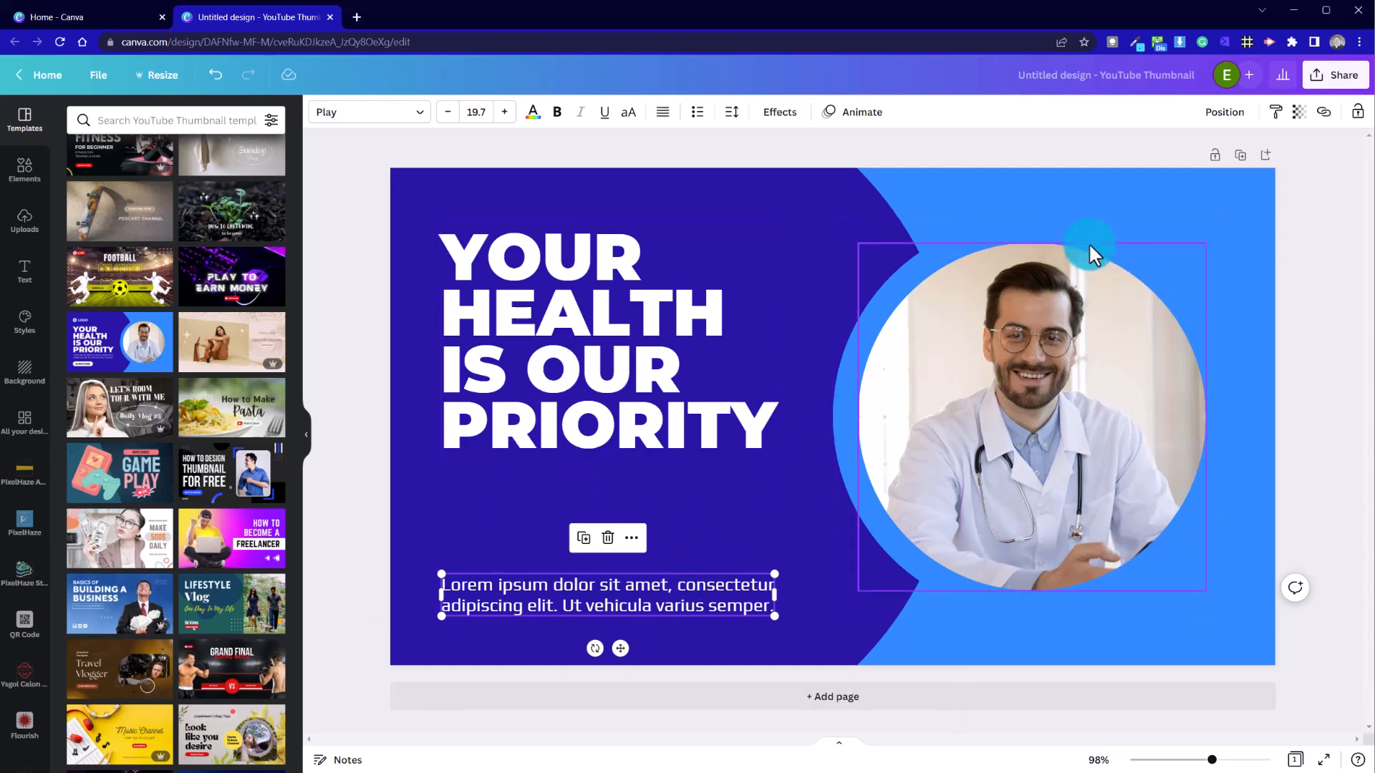
click(598, 429)
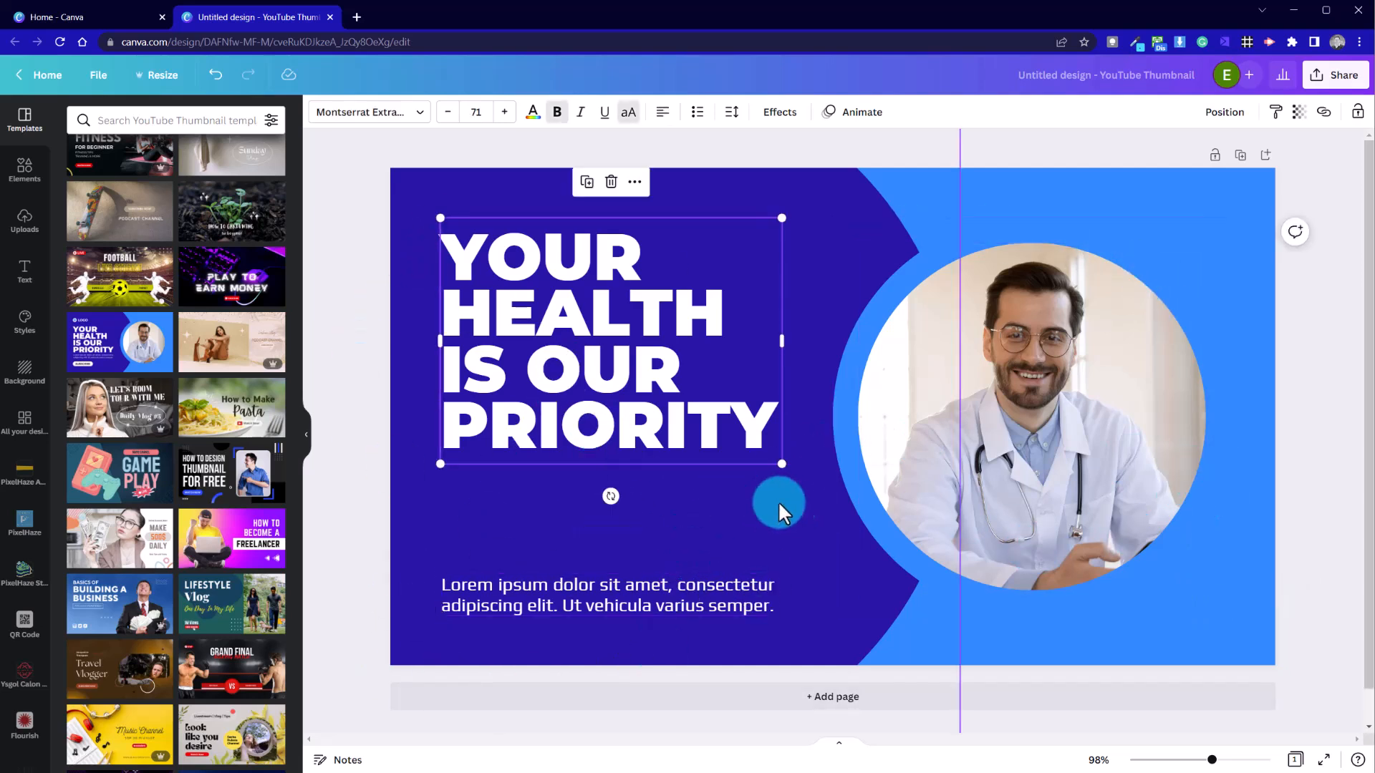
click(340, 450)
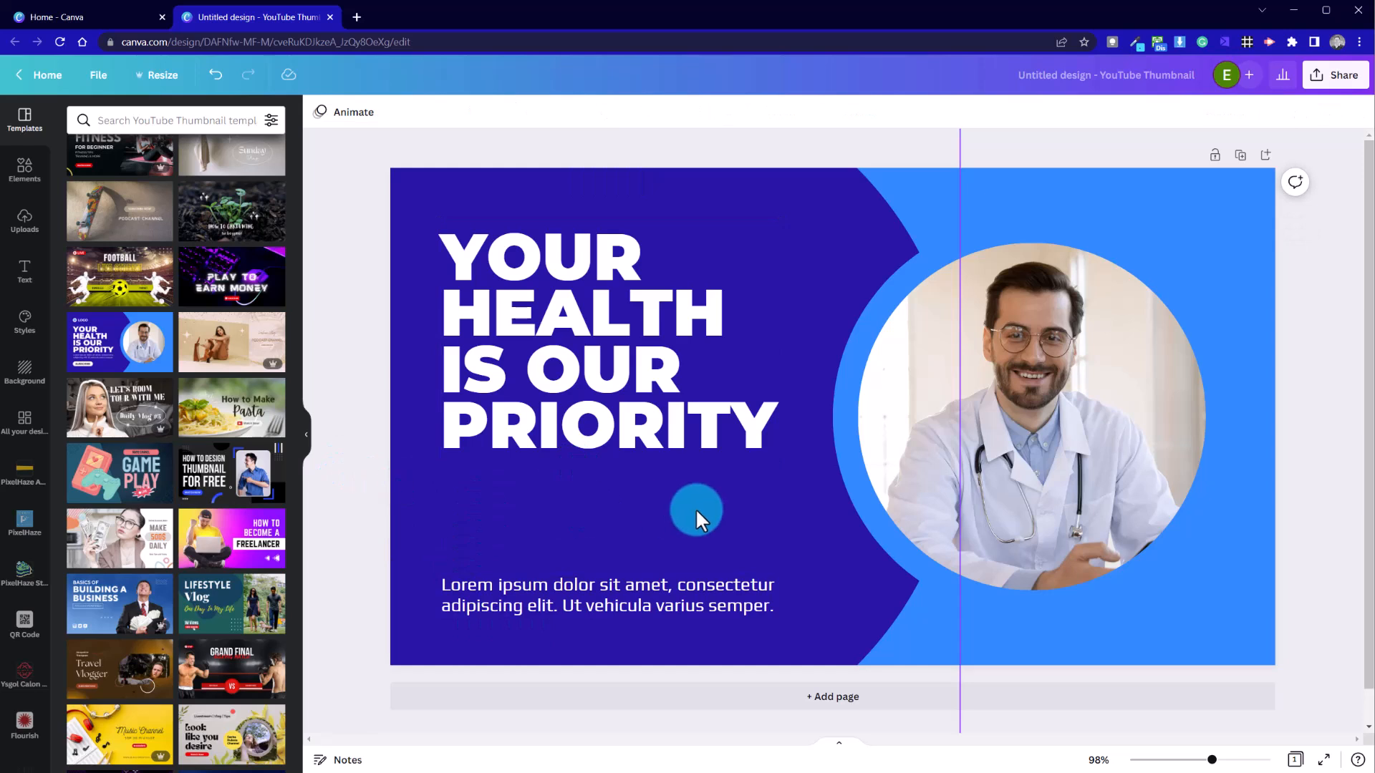
Step: Replace the lorem ipsum paragraph with the text "FREE COURSE: CANVA SPRINT"
double_click(595, 585)
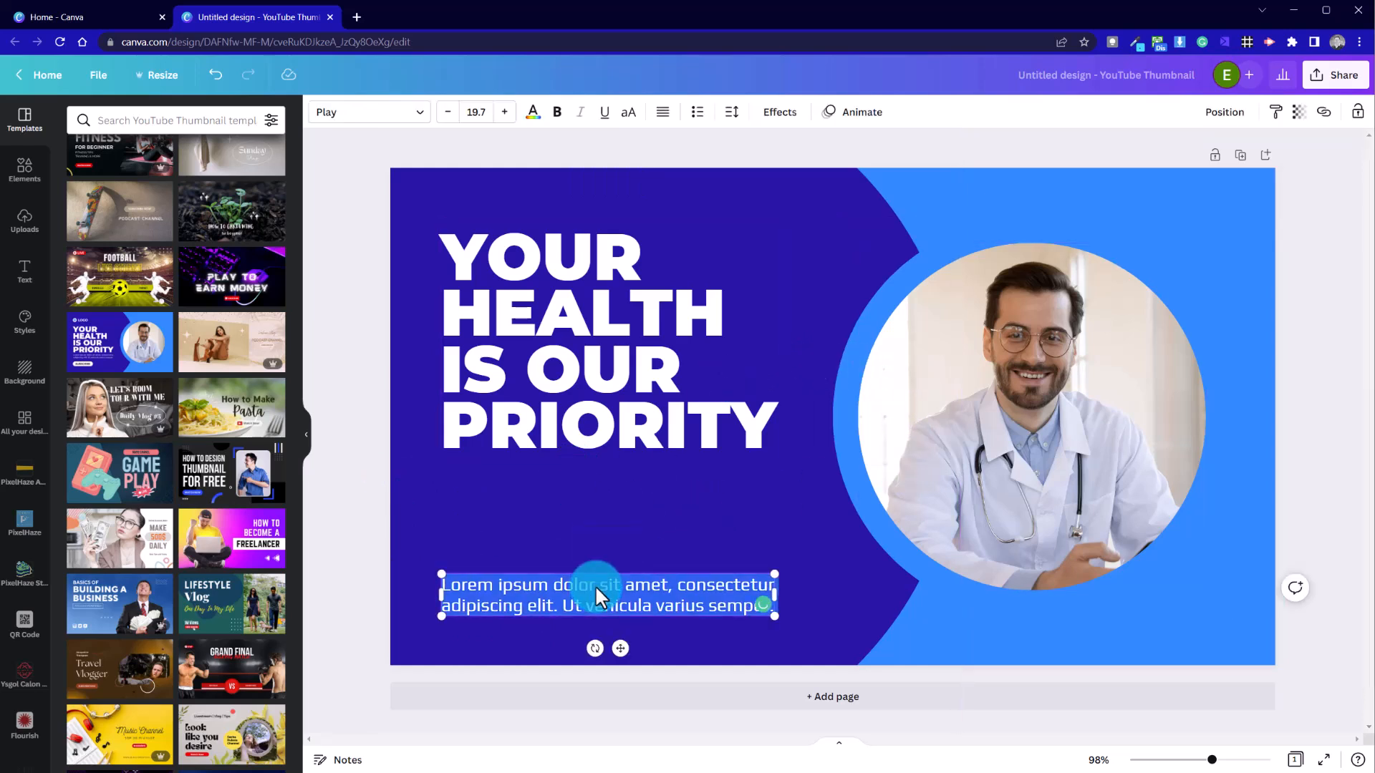
text(FREE )
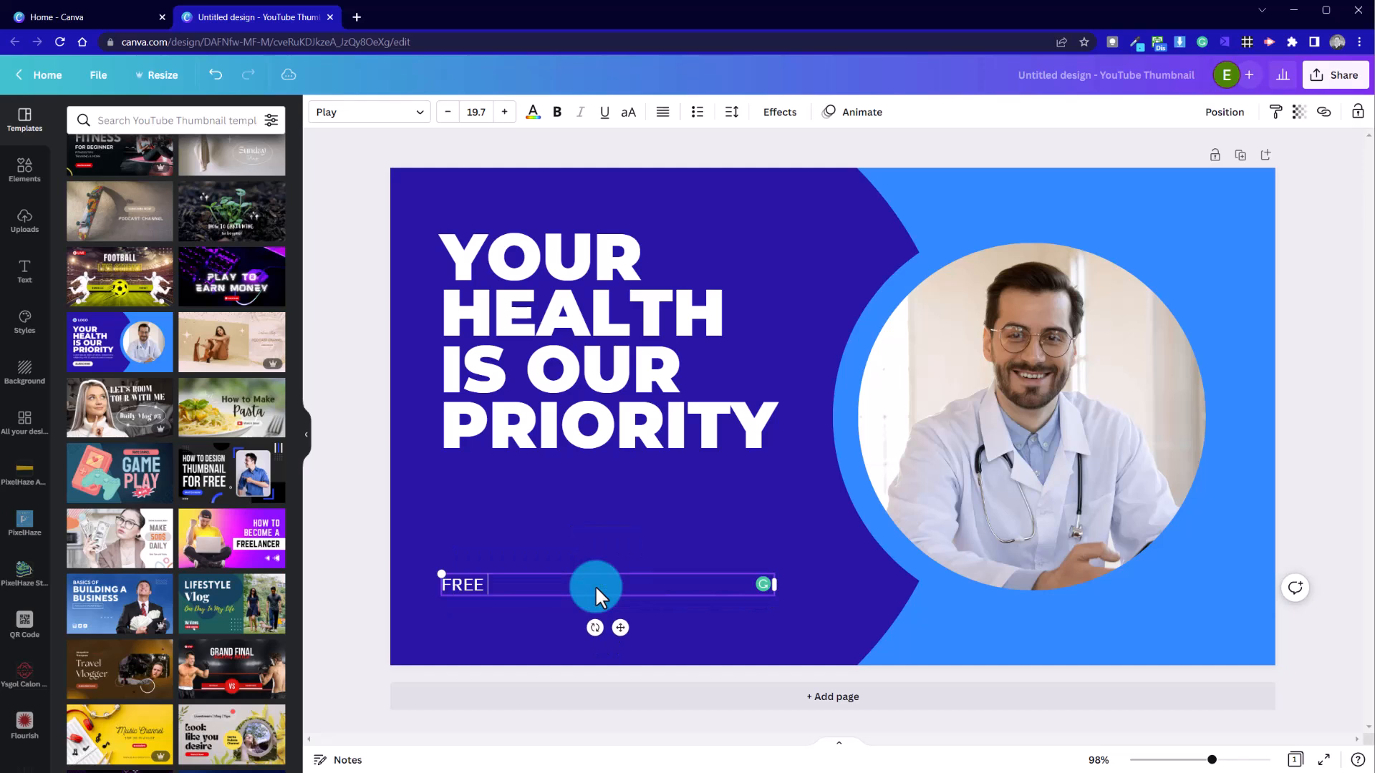
text(COURSE: CANV)
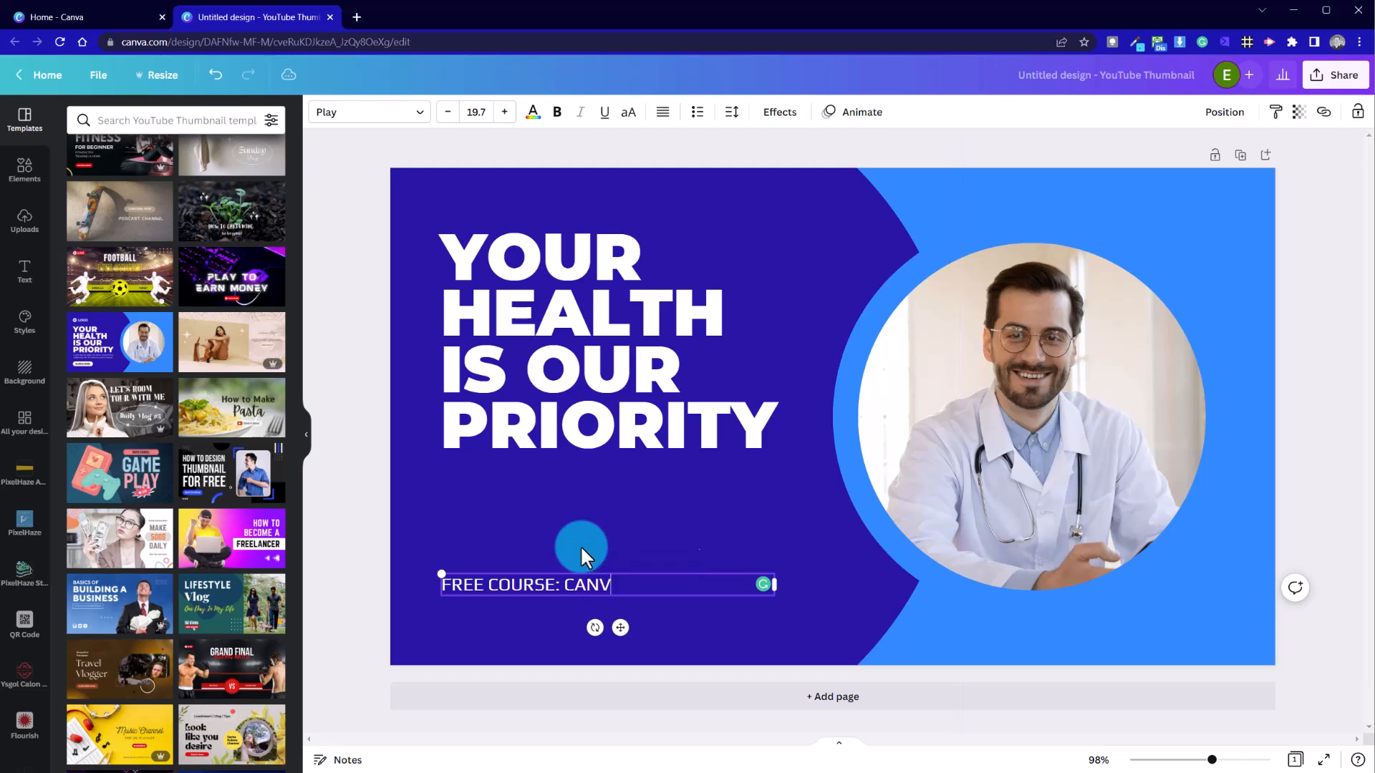
text(A SPRINT)
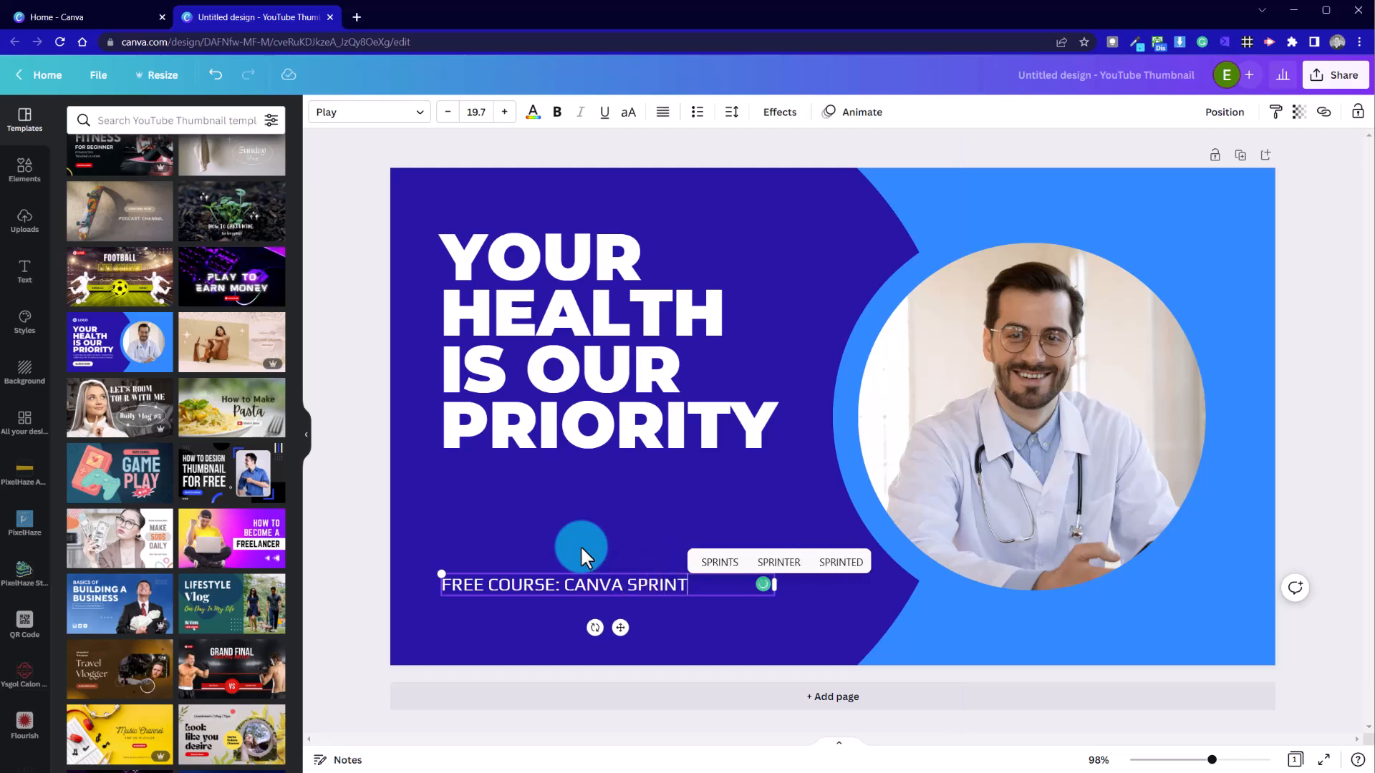
click(763, 411)
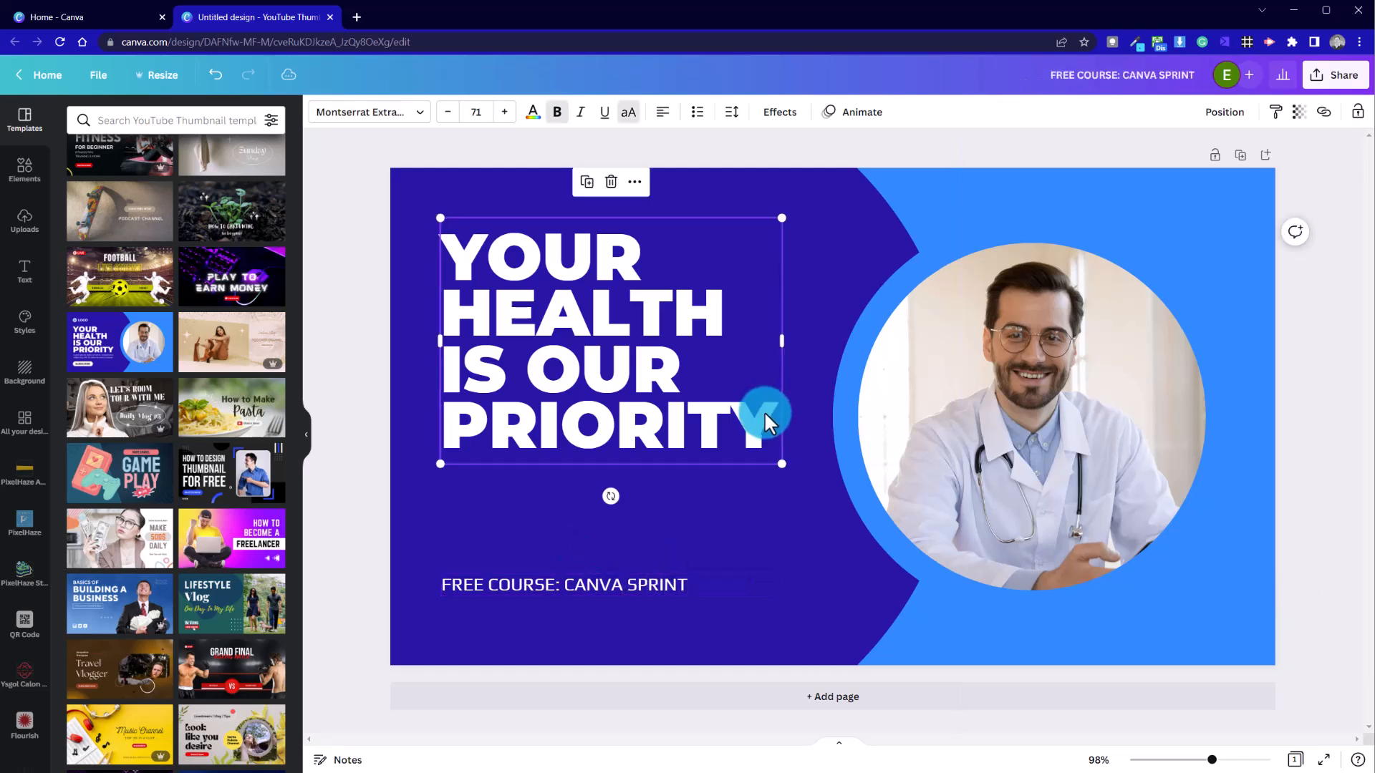
Step: Set the "FREE COURSE: CANVA SPRINT" text to size 36 and widen its box to fit on one line
click(660, 581)
click(478, 113)
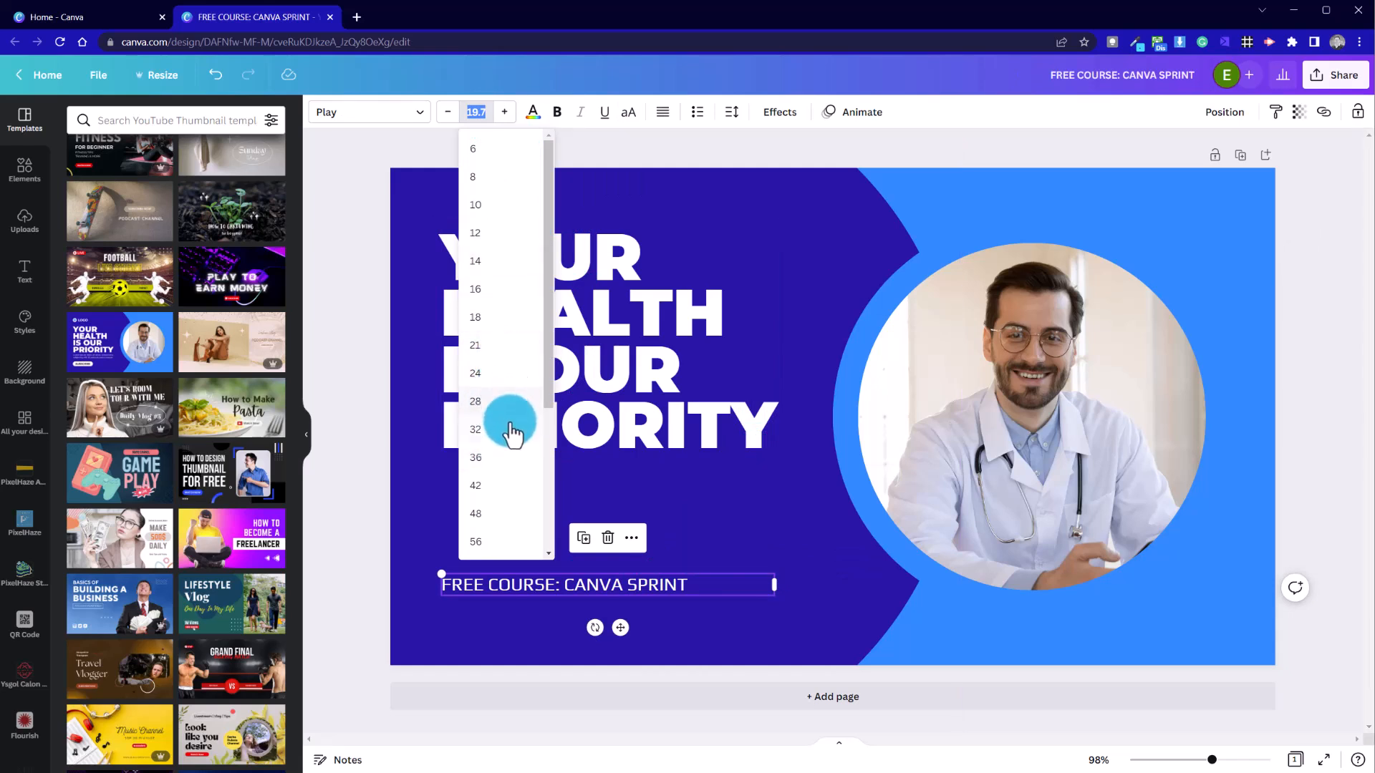
click(516, 458)
drag(776, 617, 899, 612)
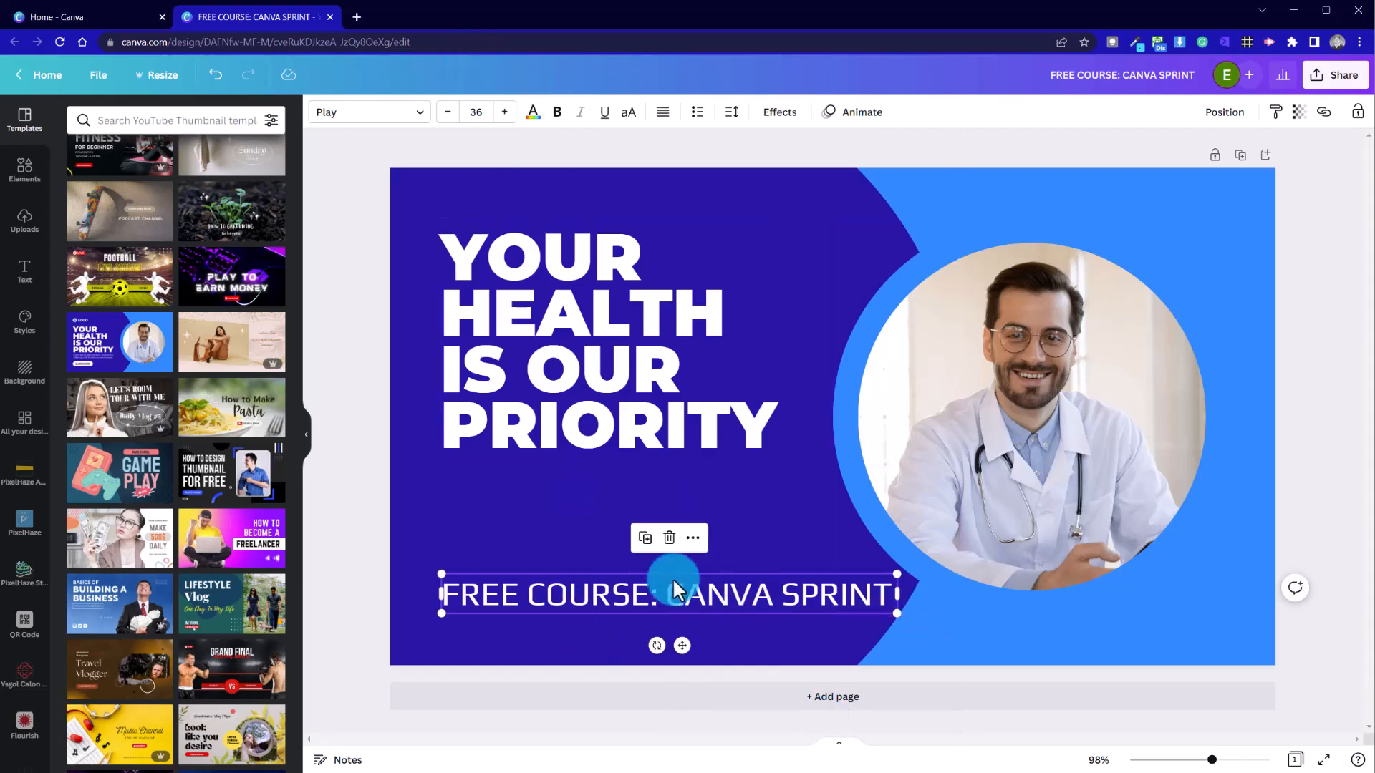
drag(503, 594, 536, 619)
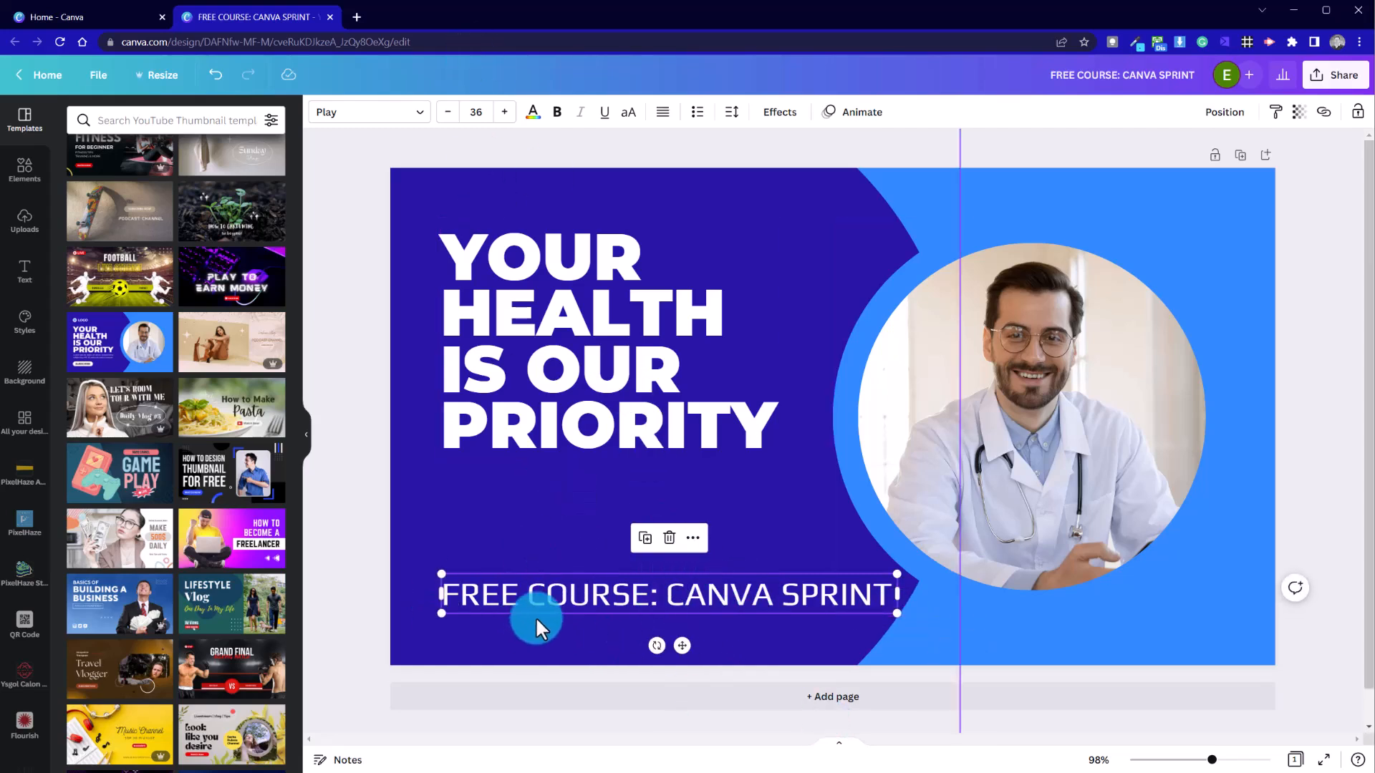
click(547, 527)
Step: Enlarge the "Your Health Is Our Priority" heading proportionally until it nearly reaches the ring around the photo
click(539, 365)
drag(783, 464, 828, 506)
click(825, 533)
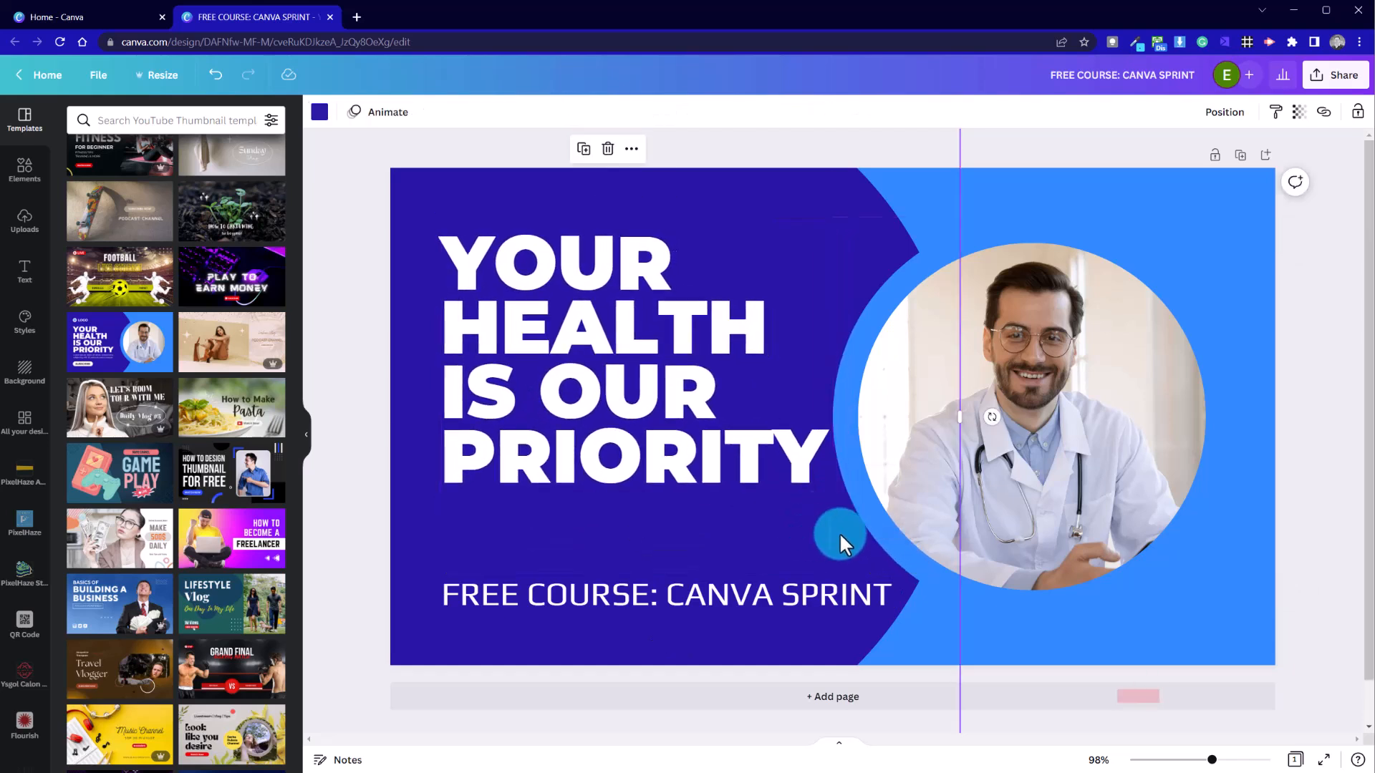
Step: Move the "Your Health Is Our Priority" heading down until it sits just above the "FREE COURSE: CANVA SPRINT" line
drag(605, 424, 608, 485)
click(400, 411)
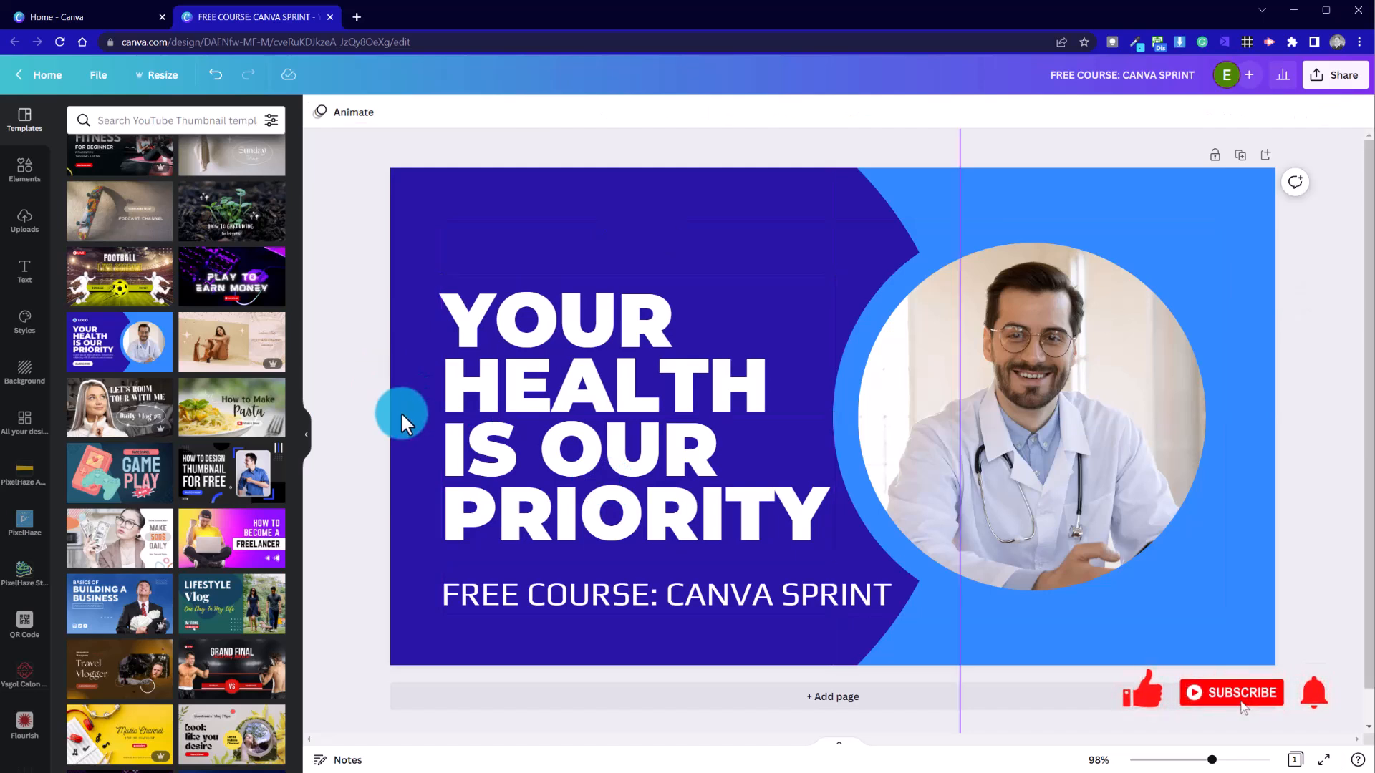
click(466, 387)
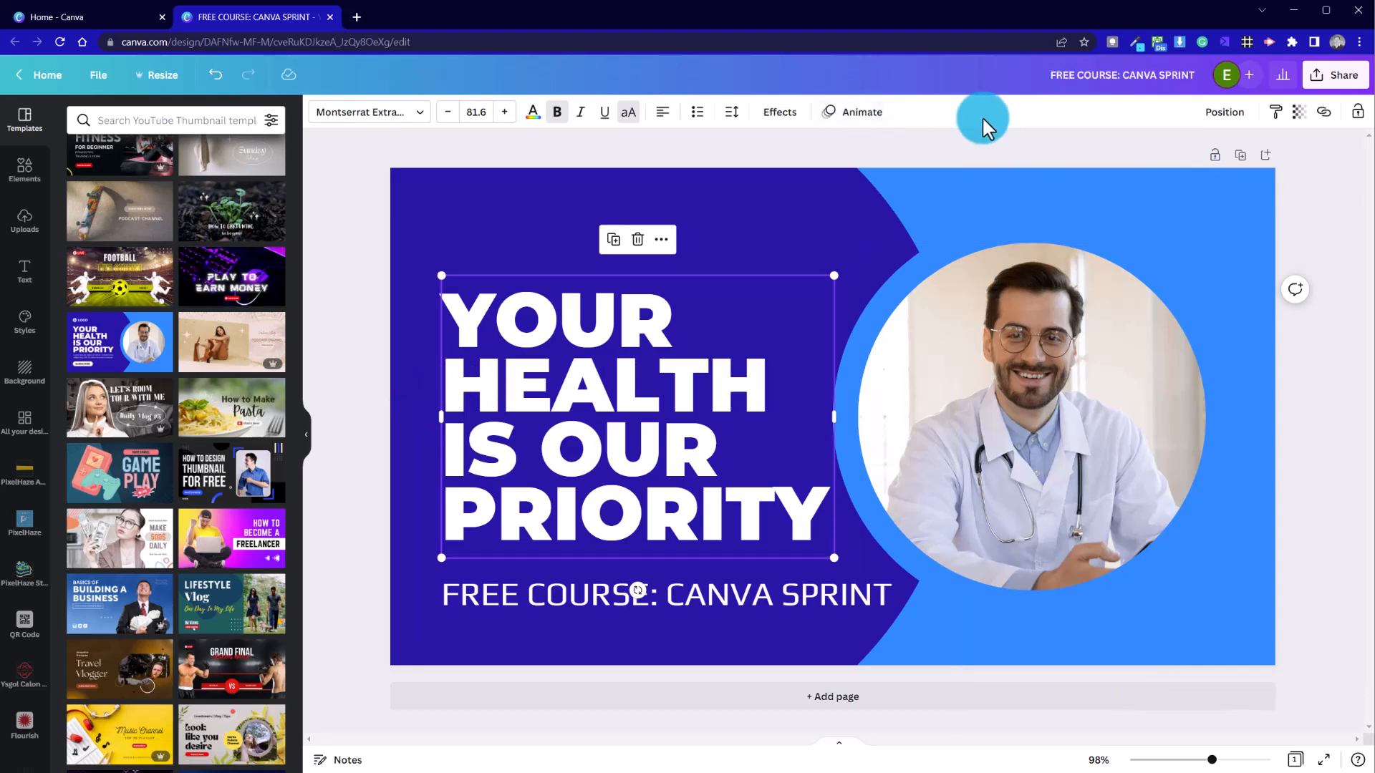
click(1038, 199)
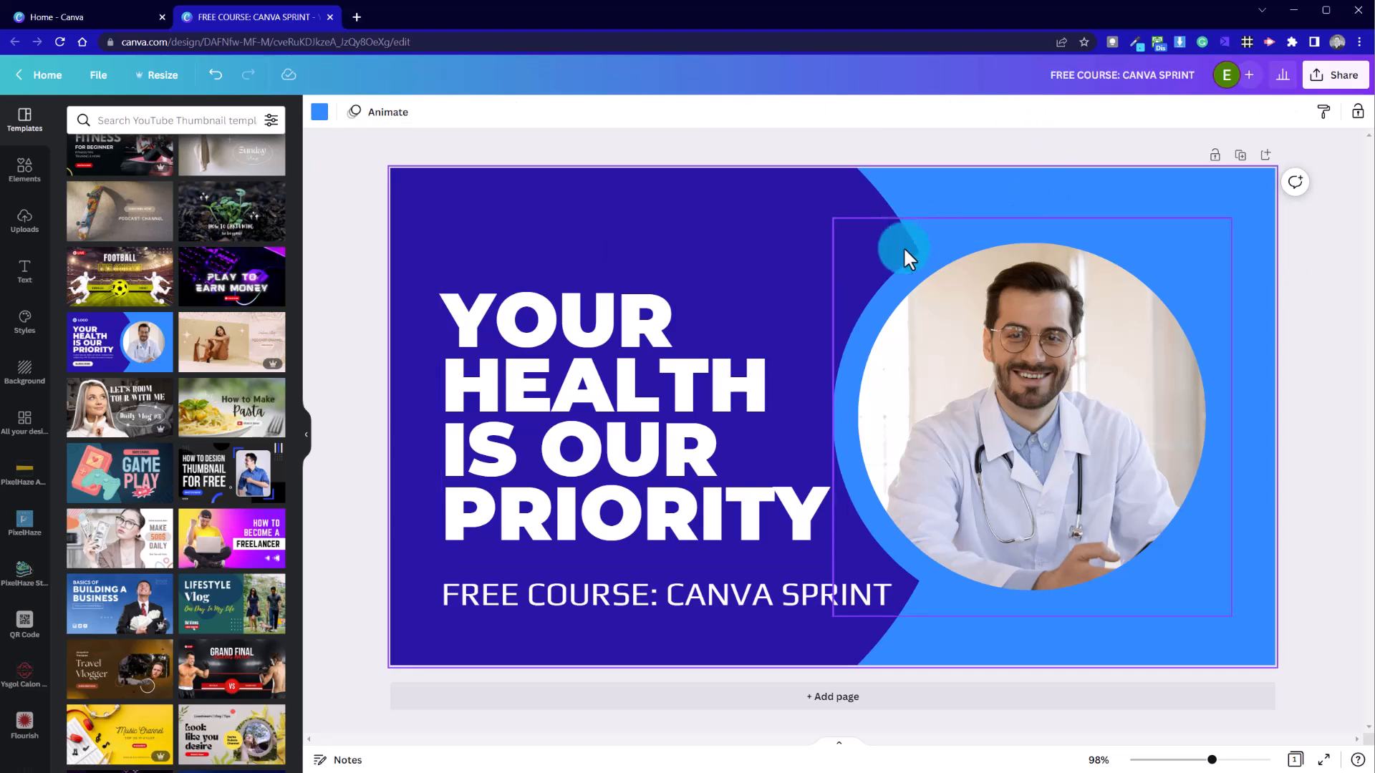
Step: Detach the doctor photo from its circular frame and delete it, leaving the frame empty
click(951, 371)
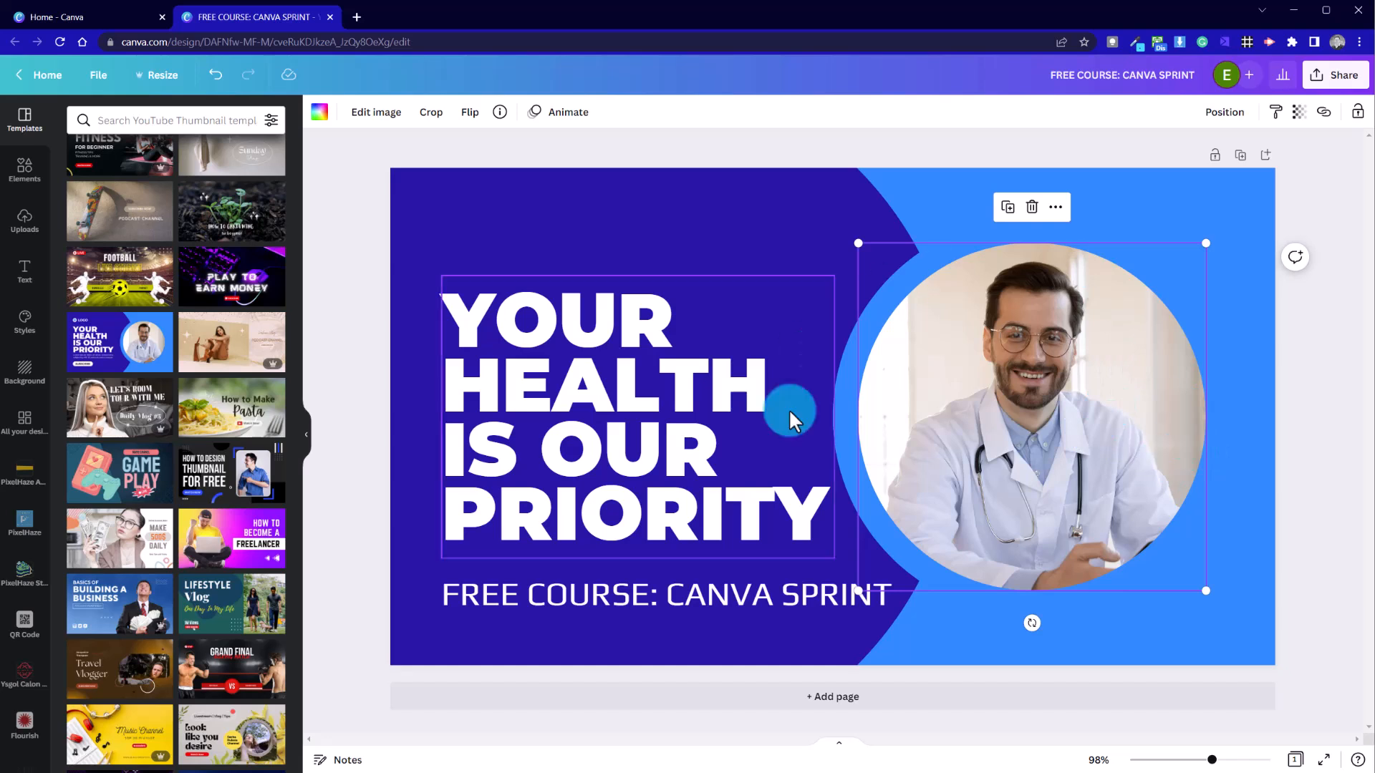
right_click(1071, 372)
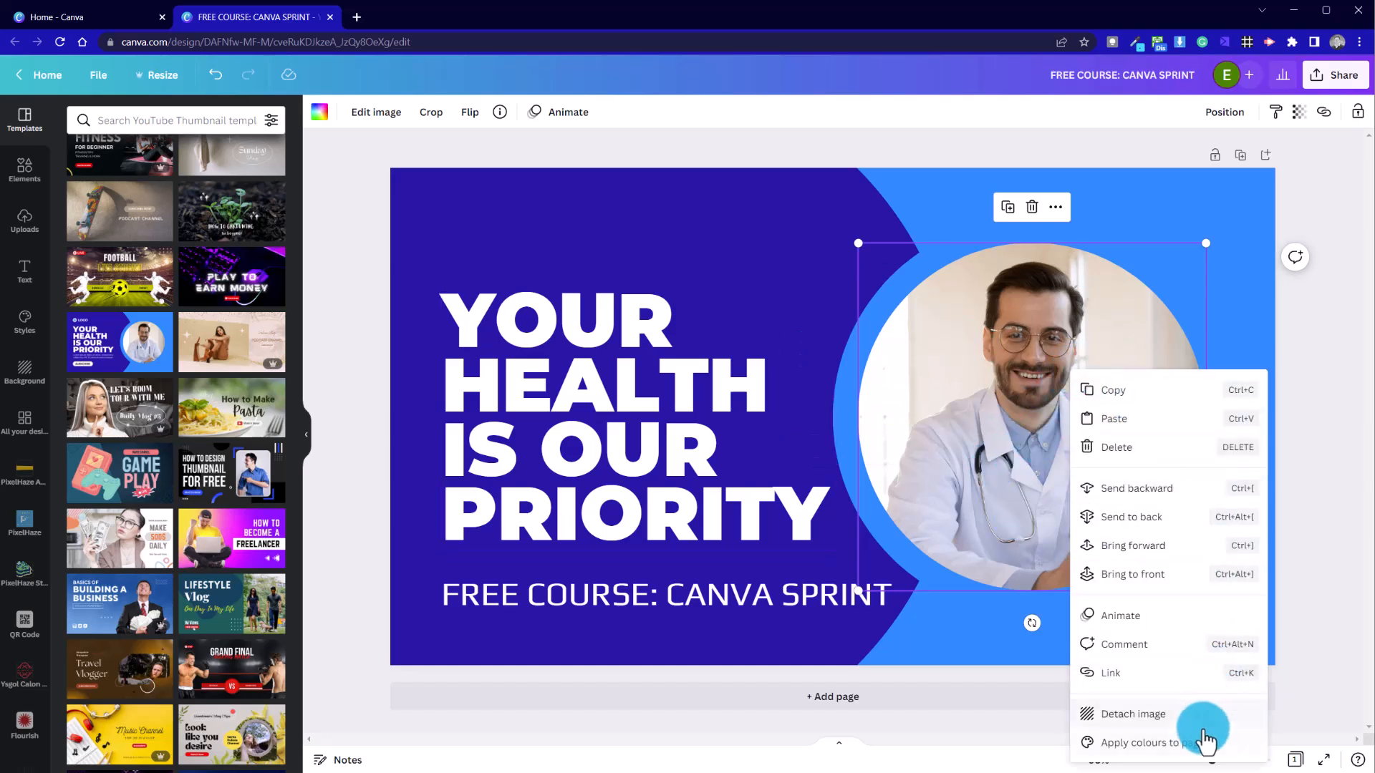
click(1133, 714)
key(Delete)
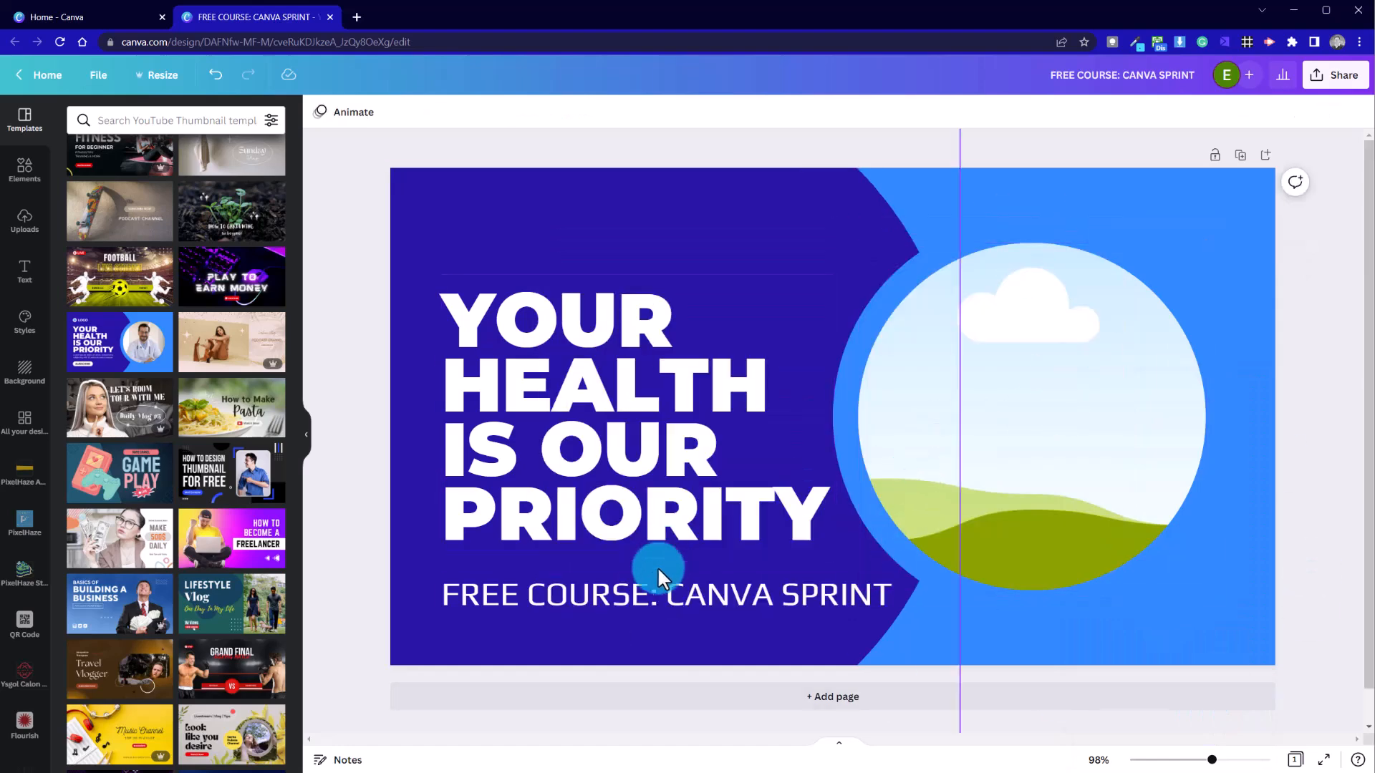
click(506, 201)
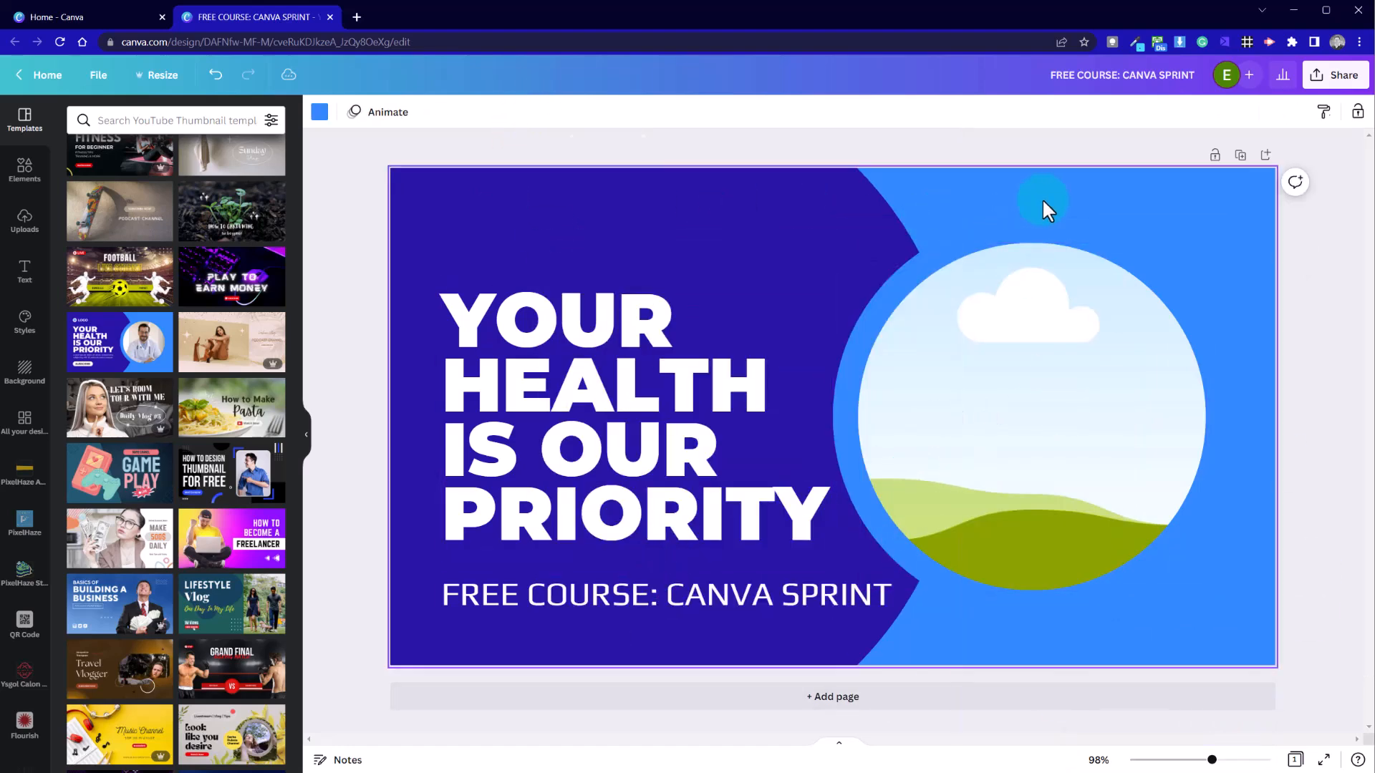
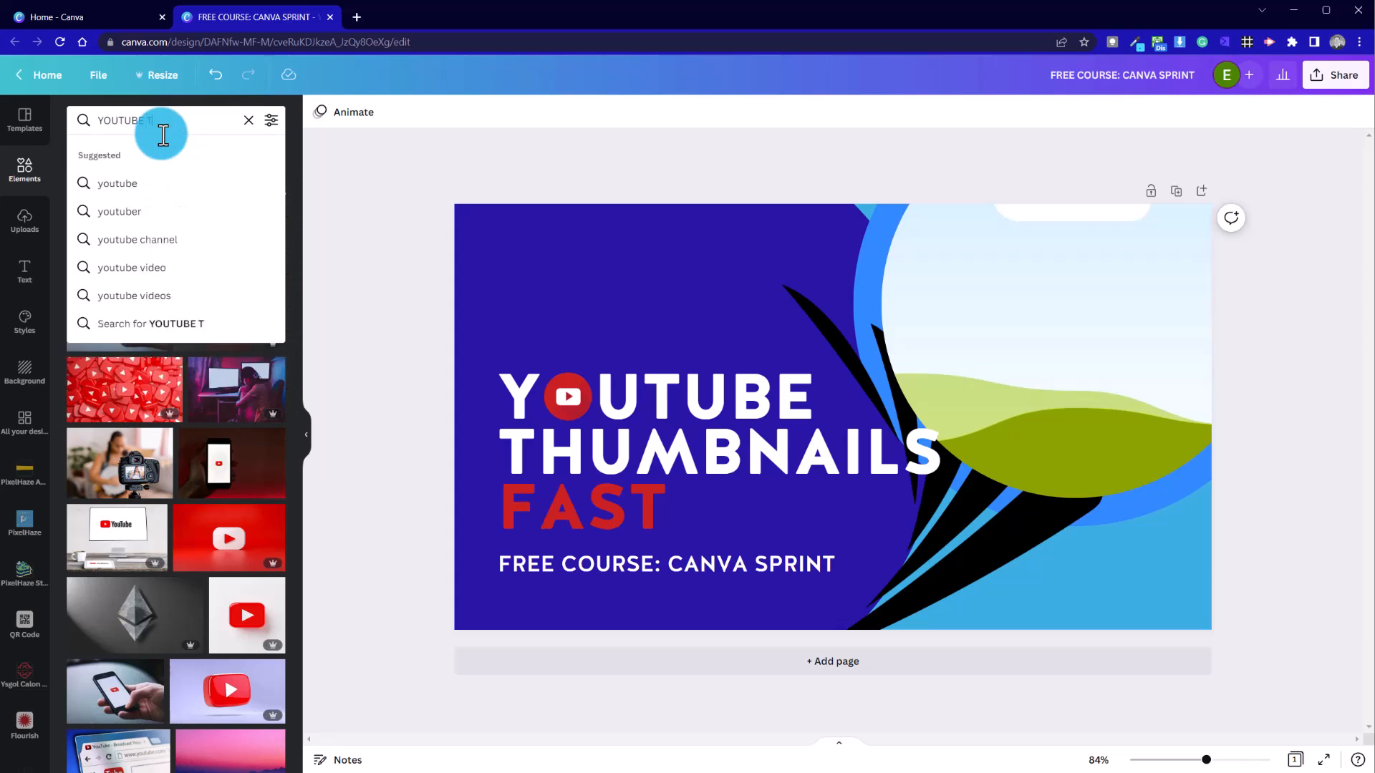
Step: Search the photo library for "youtube thumbnail"
key(BackSpace)
key(BackSpace)
key(Caps_Lock)
key(BackSpace)
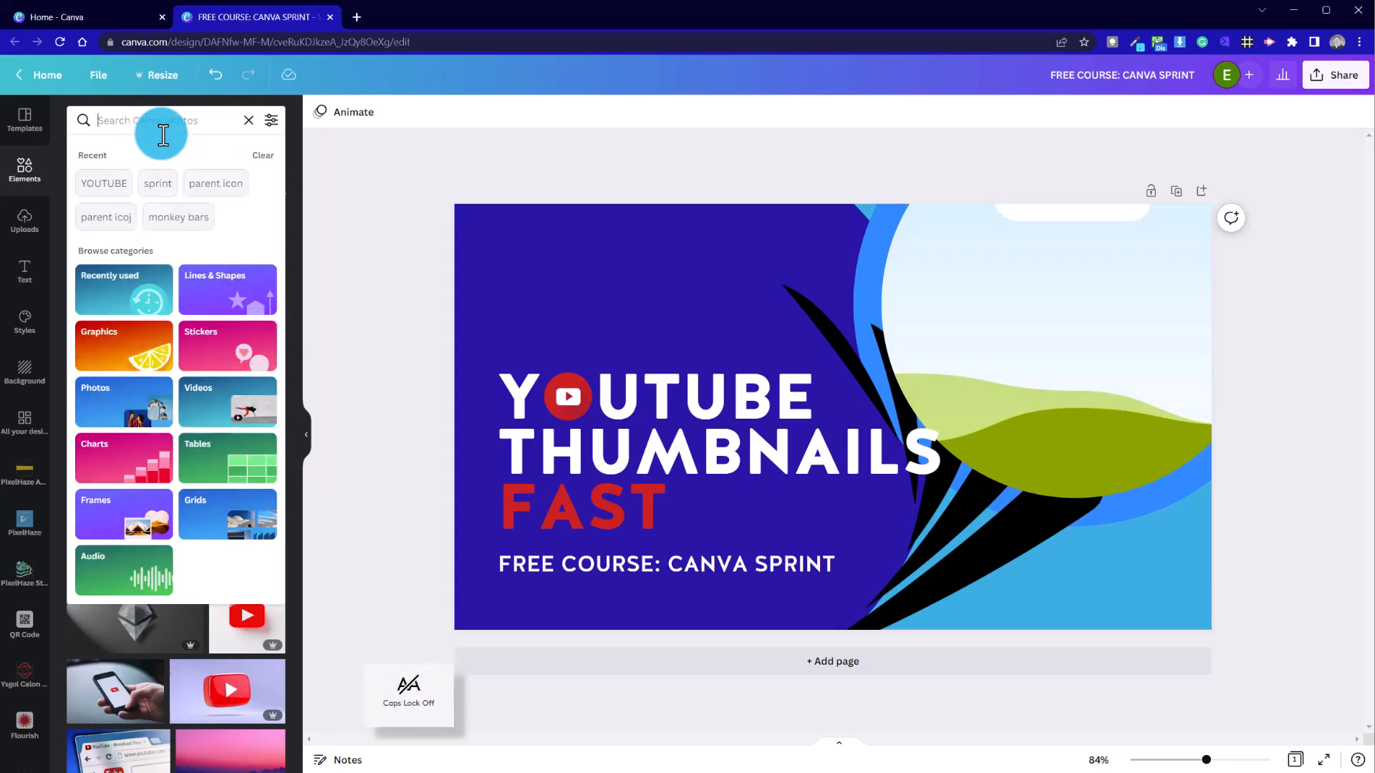
text(youtube thumbna)
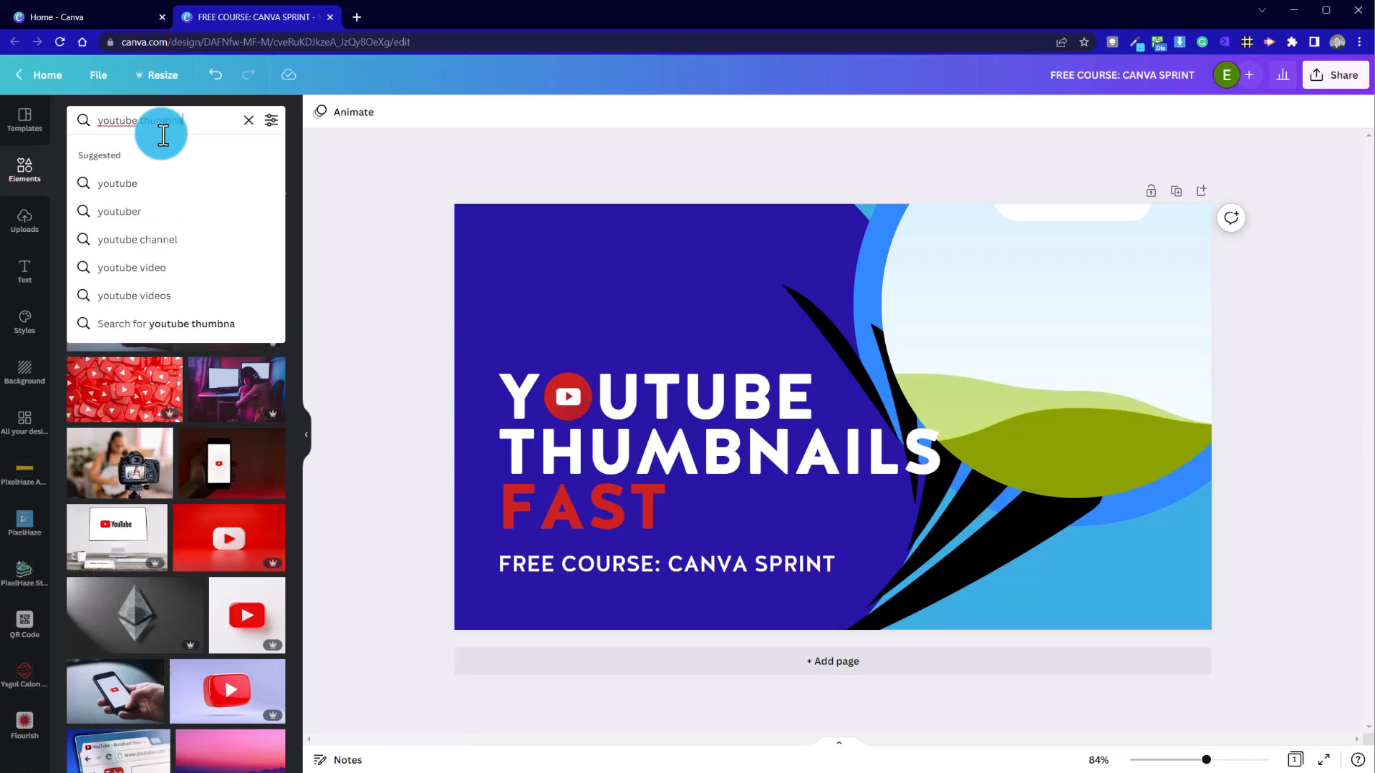
text(il)
key(Return)
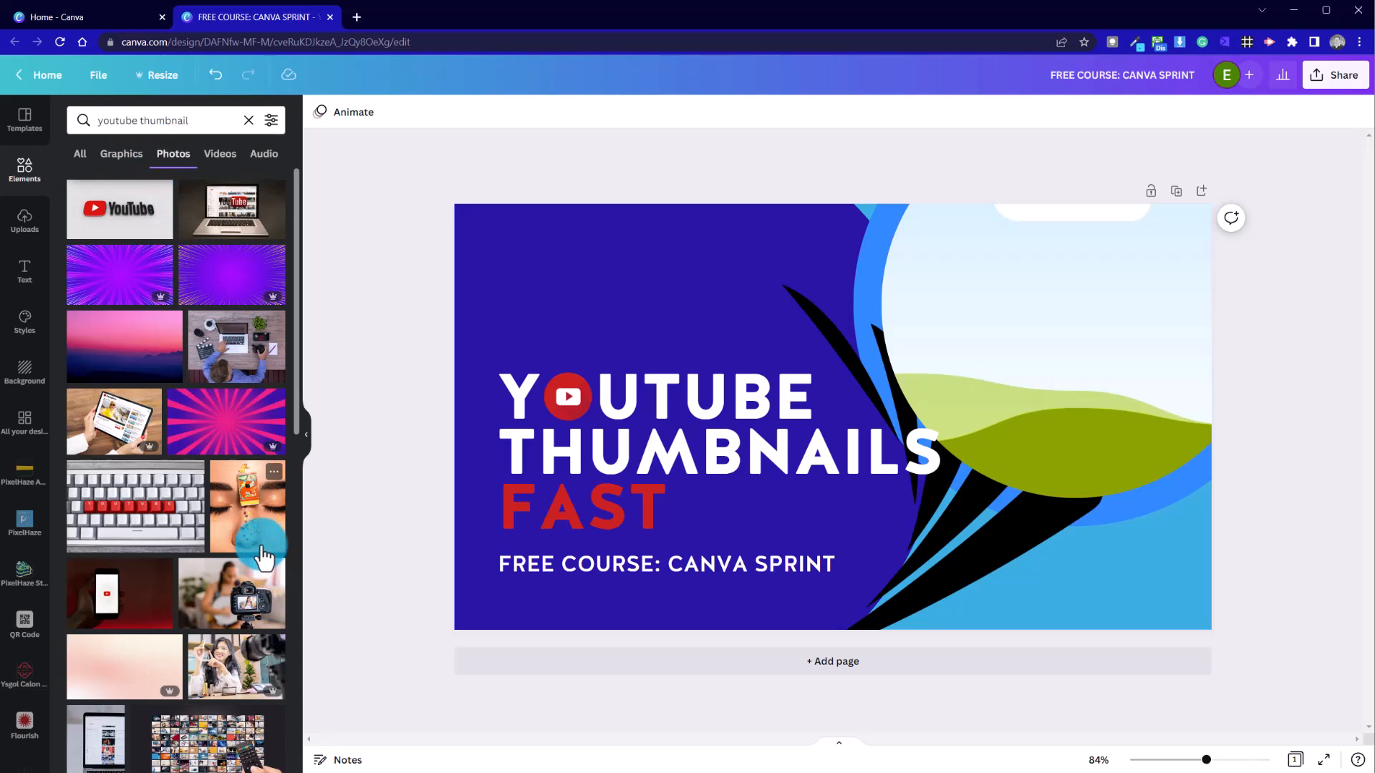
Step: Search the photos for "youtube" and fill the circular frame with the picture of hands holding a phone beside a laptop
click(123, 114)
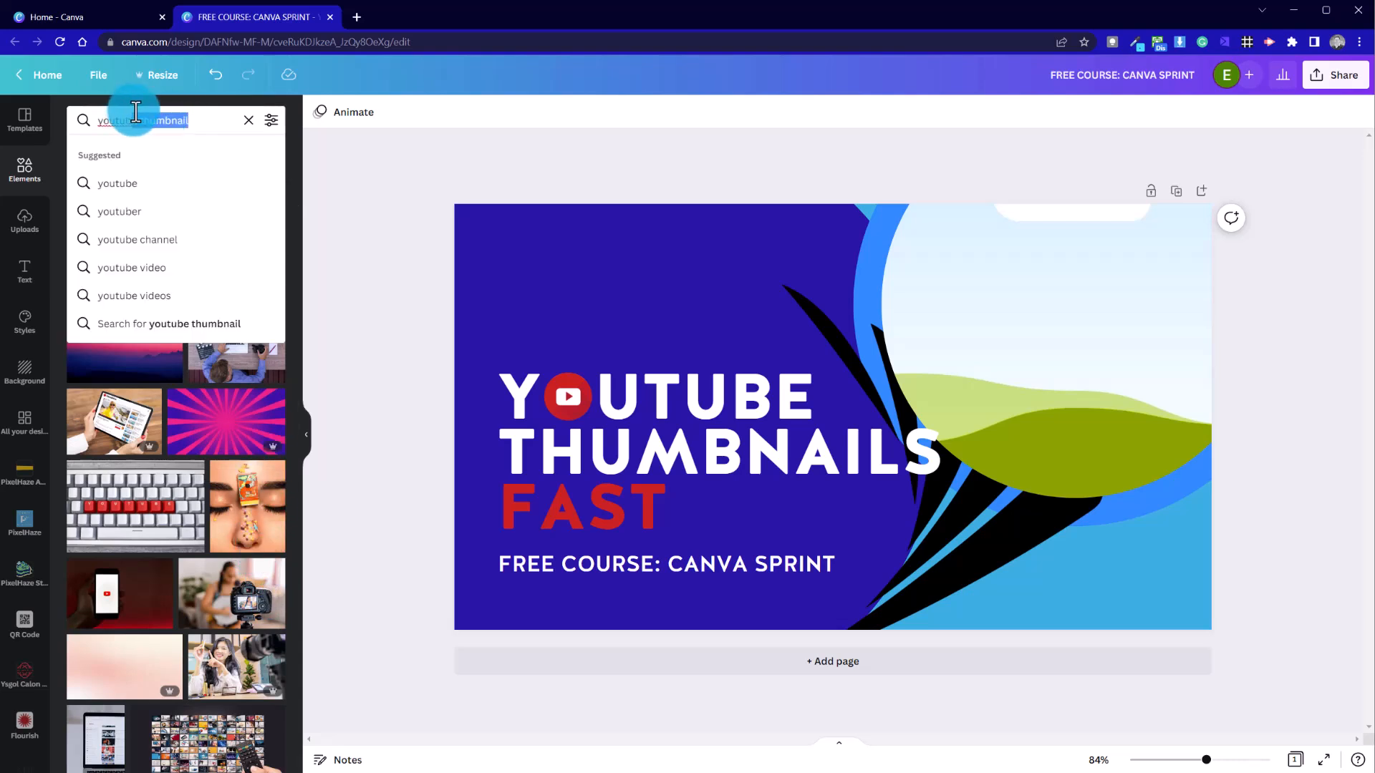
key(BackSpace)
key(Return)
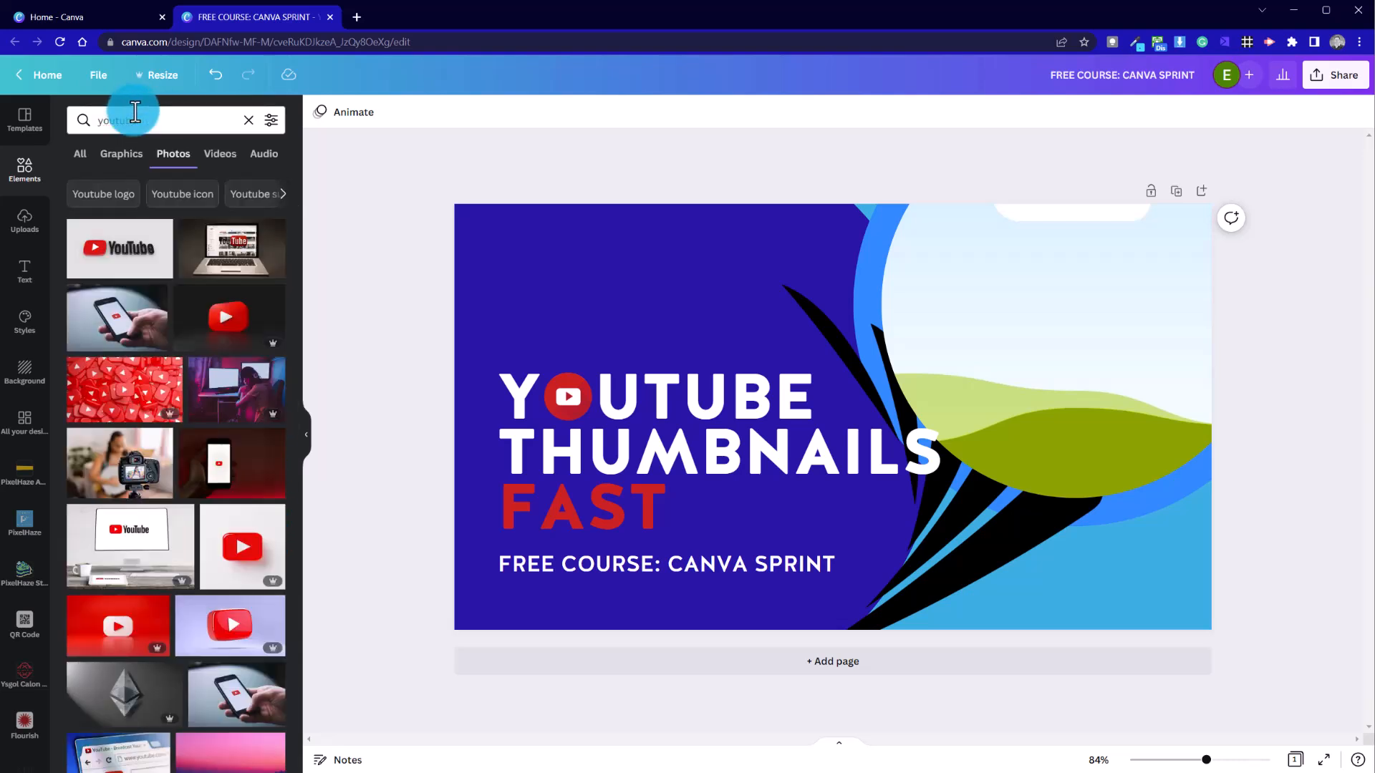
scroll(137, 416, down, 1)
scroll(138, 426, down, 4)
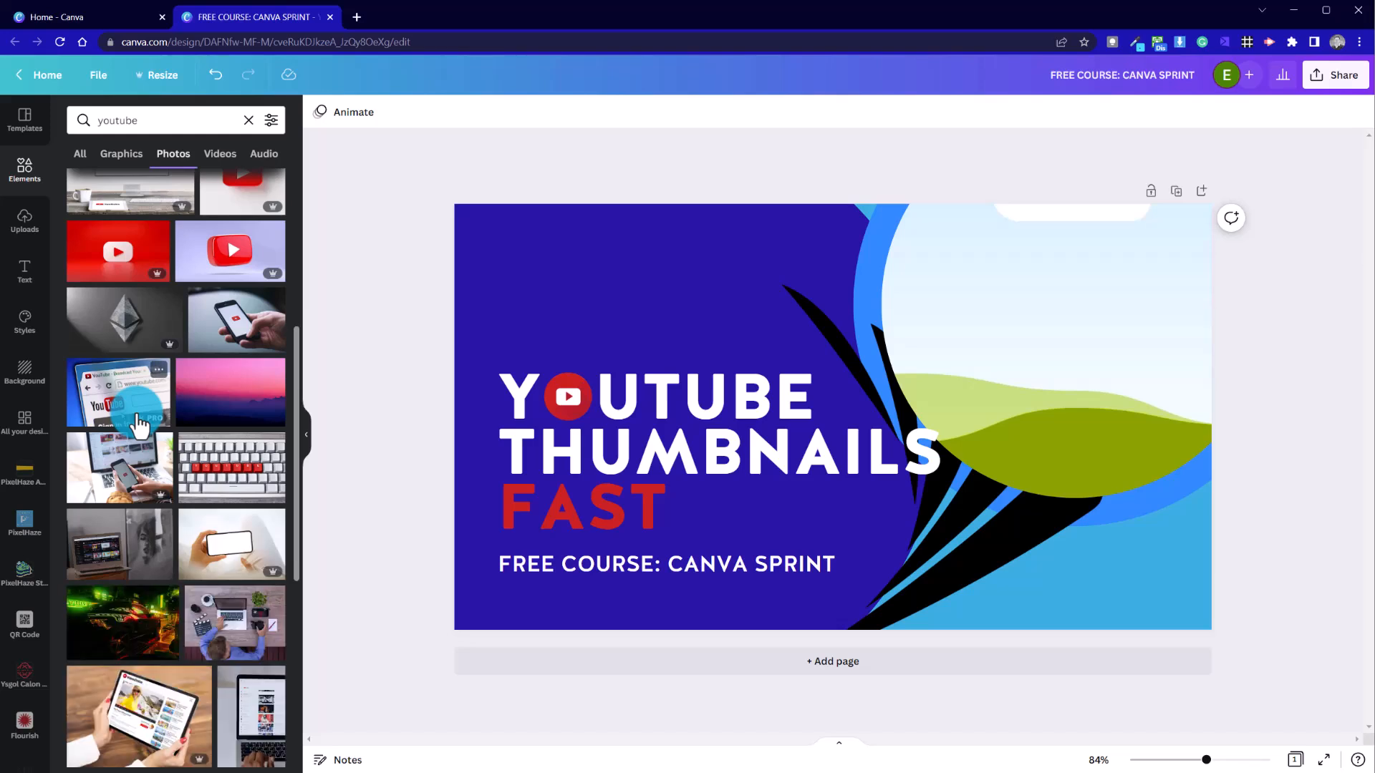
click(136, 474)
drag(841, 494, 1135, 530)
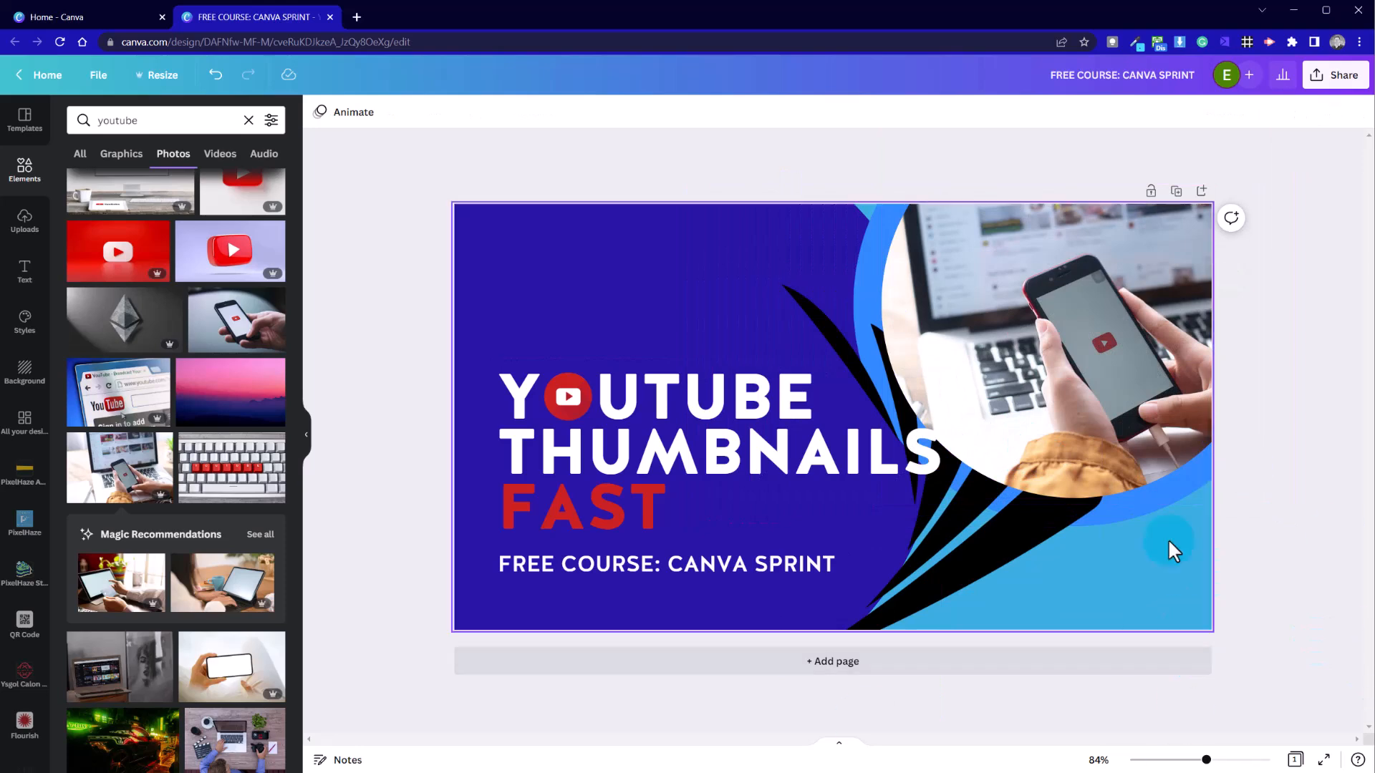
Step: Adjust the framed phone photo to contrast 31 and saturation 31
click(1084, 384)
click(376, 111)
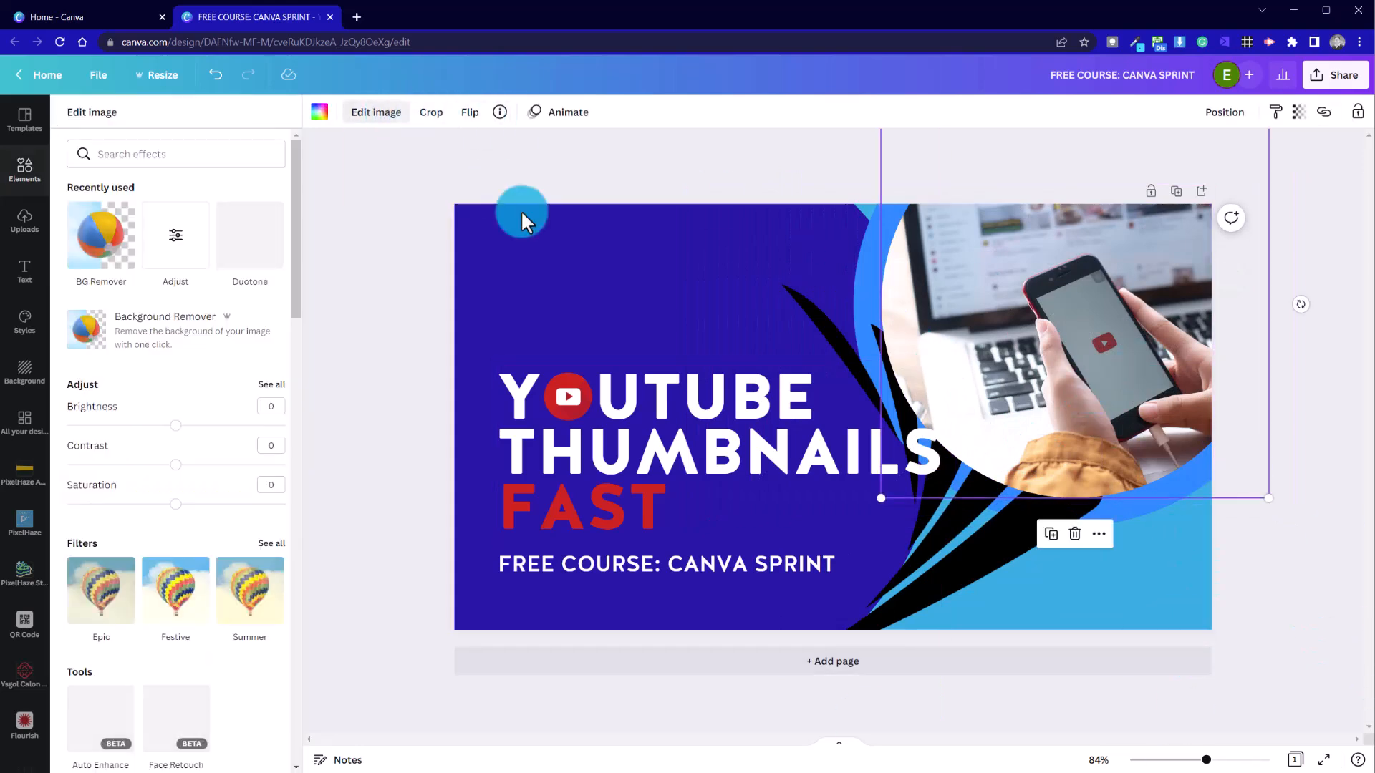
mouse_move(191, 465)
mouse_down()
mouse_move(212, 464)
mouse_move(203, 451)
mouse_move(208, 462)
mouse_up()
drag(188, 509, 210, 504)
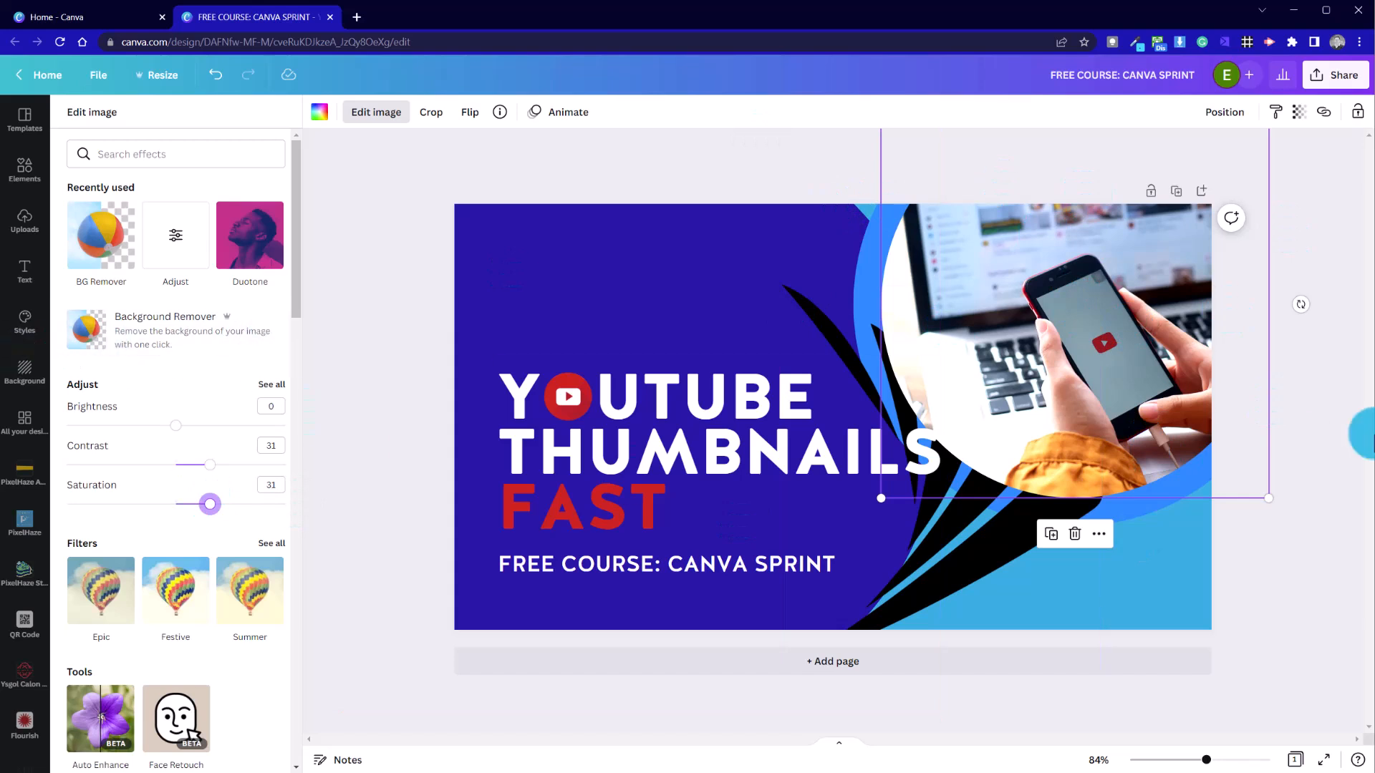
click(799, 166)
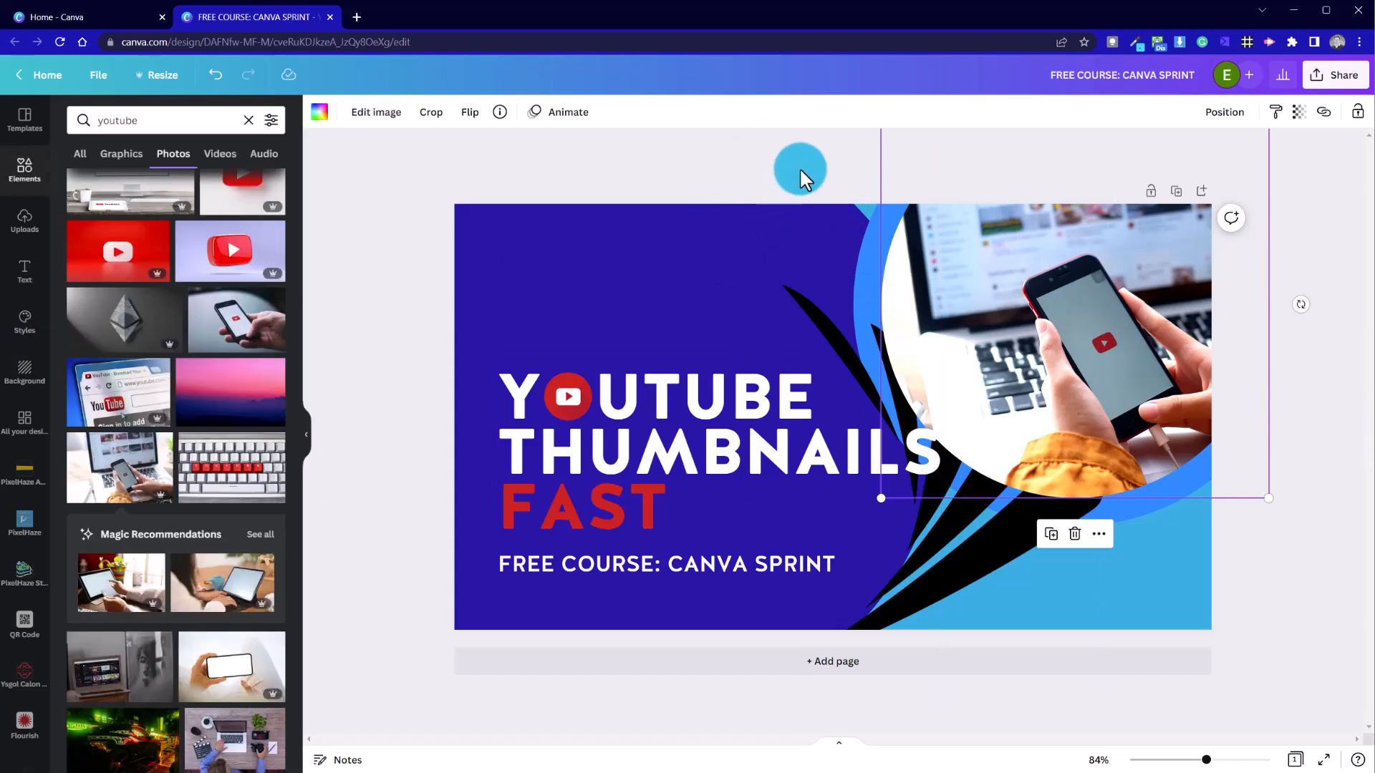
Step: Slightly enlarge the blue ring around the photo, and enlarge the dark blue shape behind the text while shifting it up
click(876, 260)
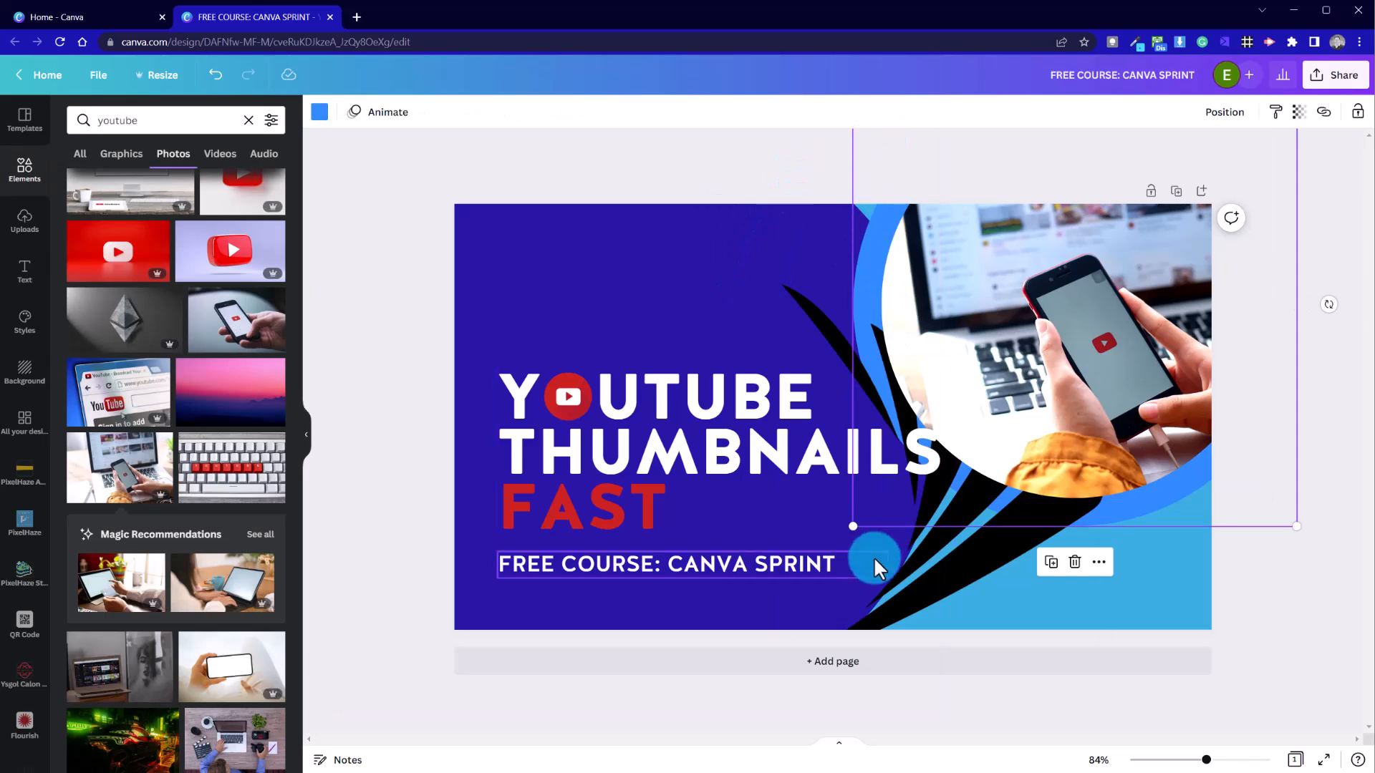
mouse_move(853, 527)
mouse_down()
mouse_move(834, 546)
mouse_move(849, 541)
mouse_up()
click(740, 220)
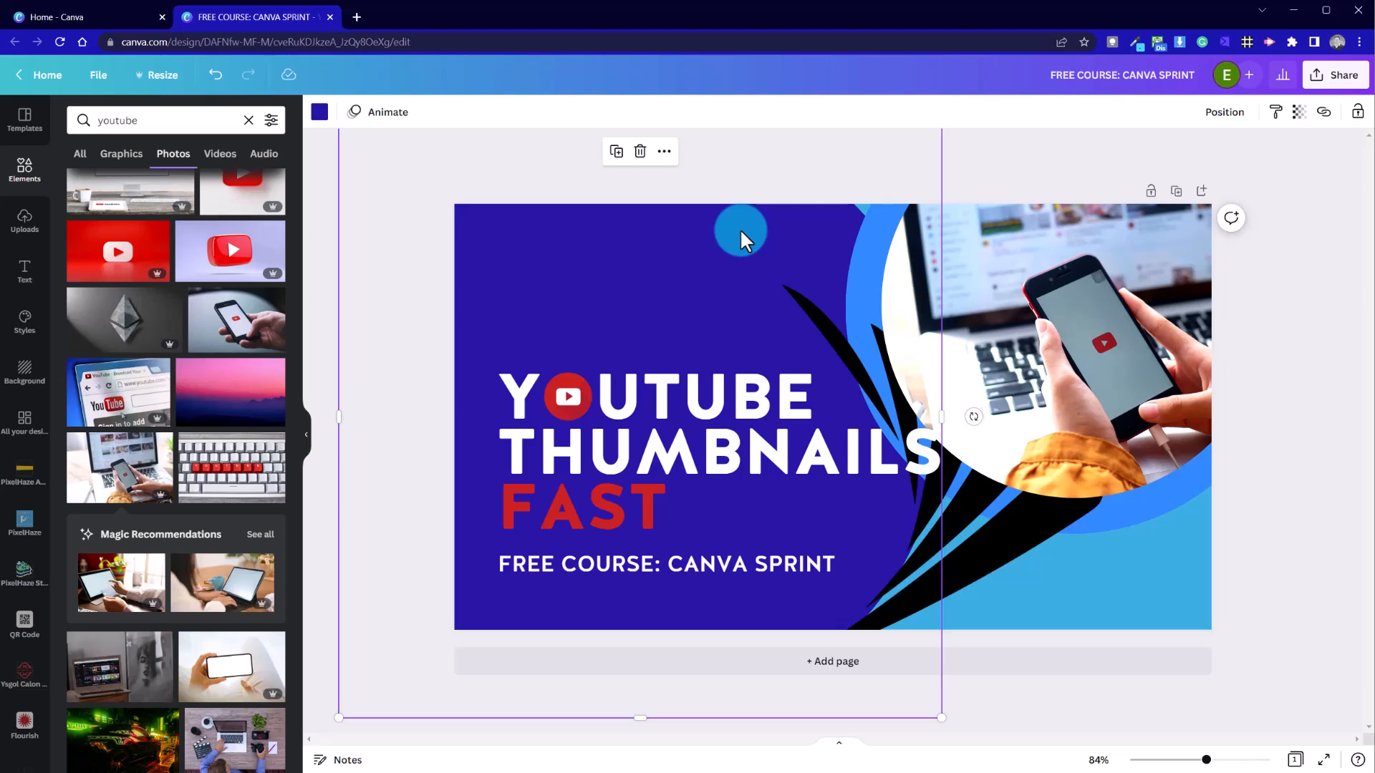
drag(940, 713, 966, 735)
mouse_move(576, 209)
mouse_down()
mouse_move(570, 228)
mouse_move(568, 197)
mouse_up()
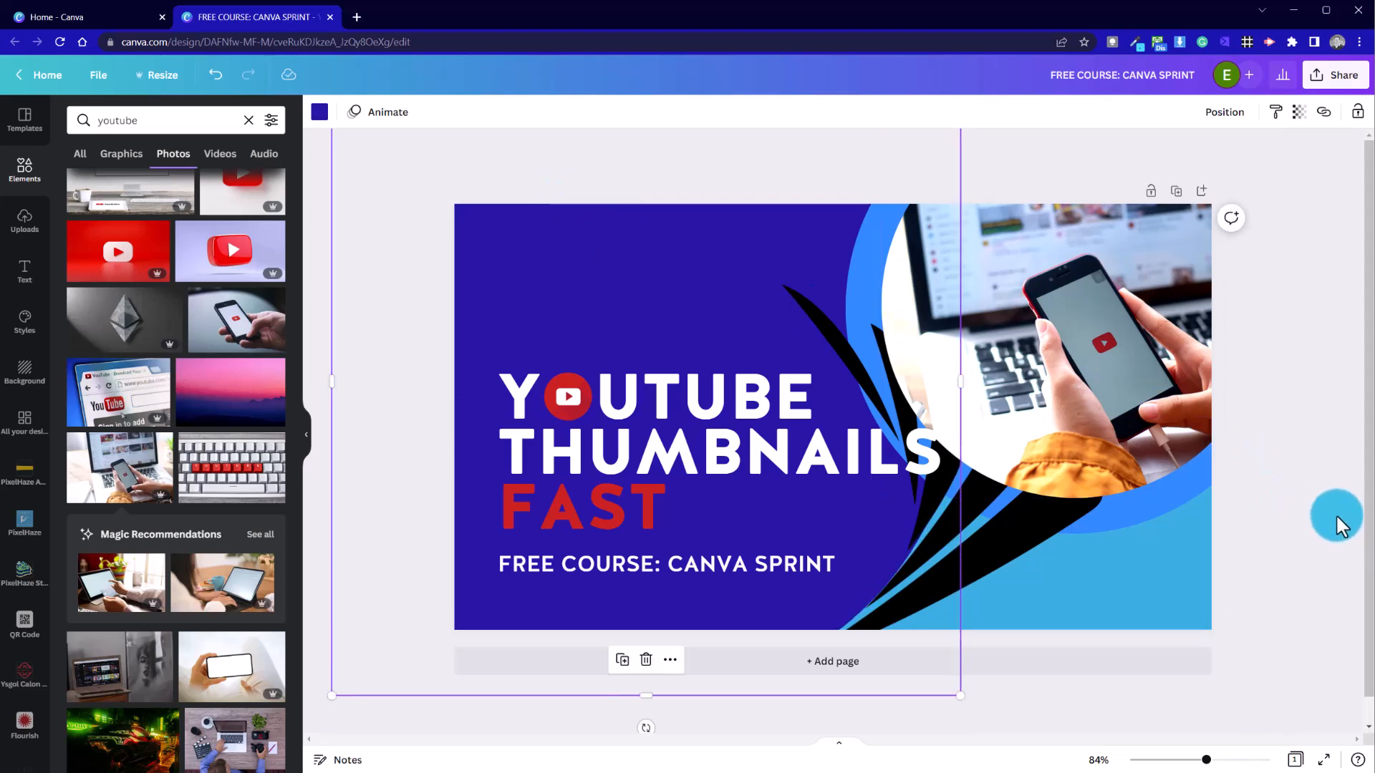
click(1310, 476)
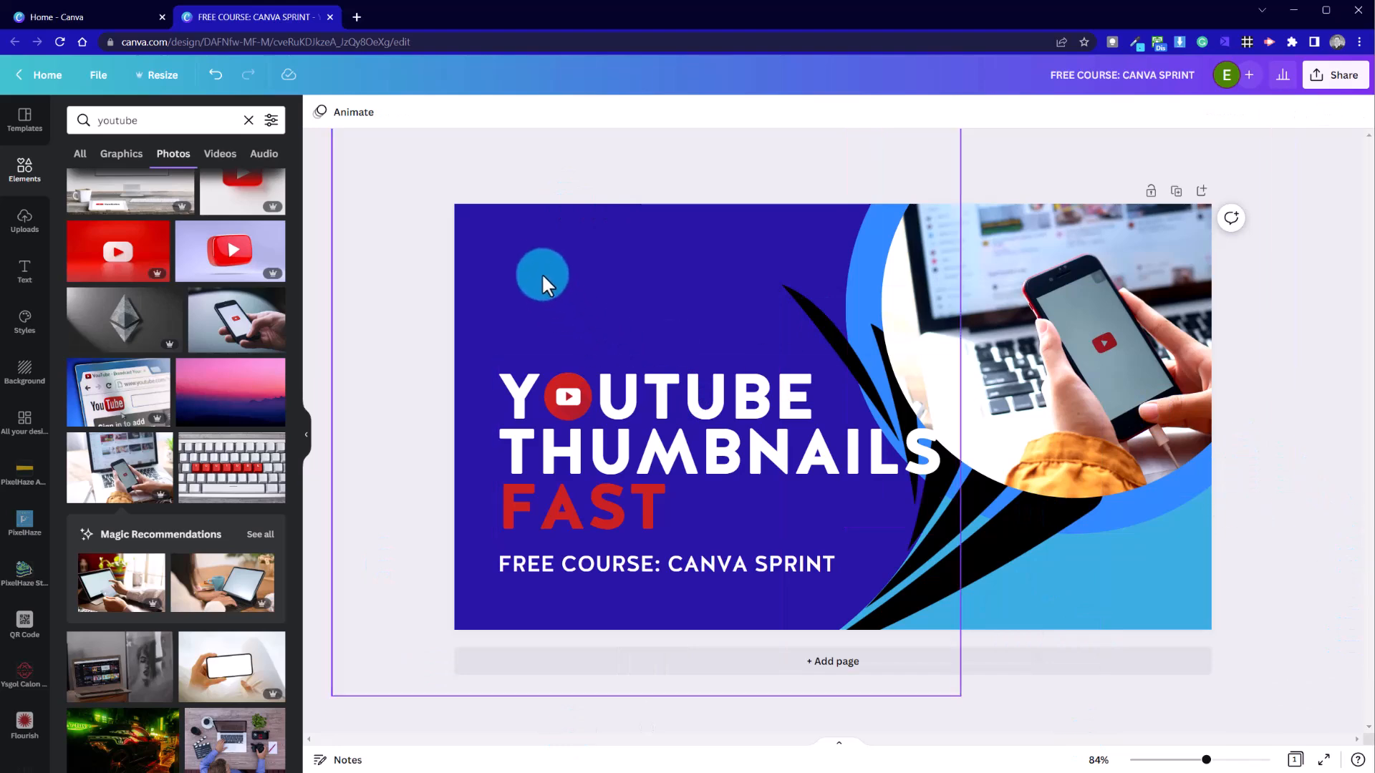
Step: Recolour the dark blue shape behind the text with the custom brighter blue #1439D6
click(627, 312)
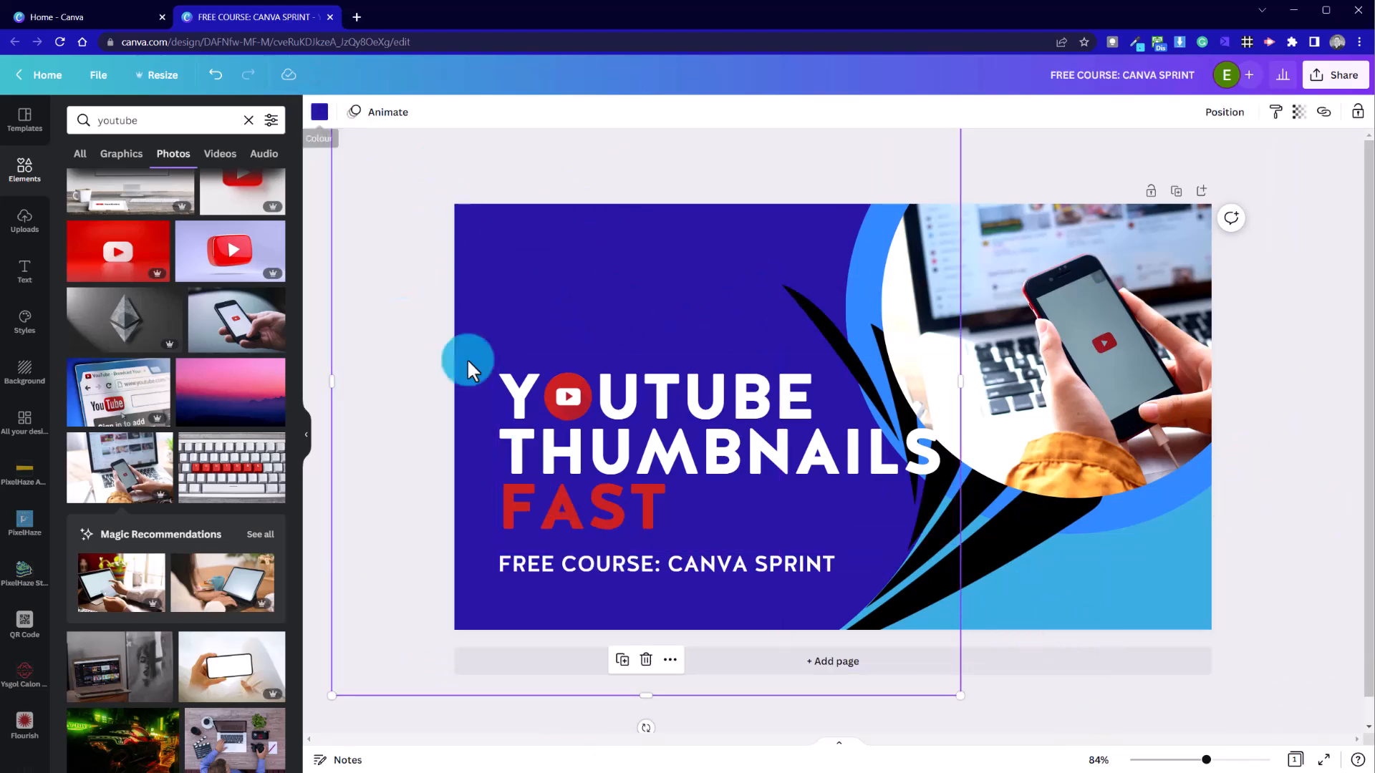
click(320, 113)
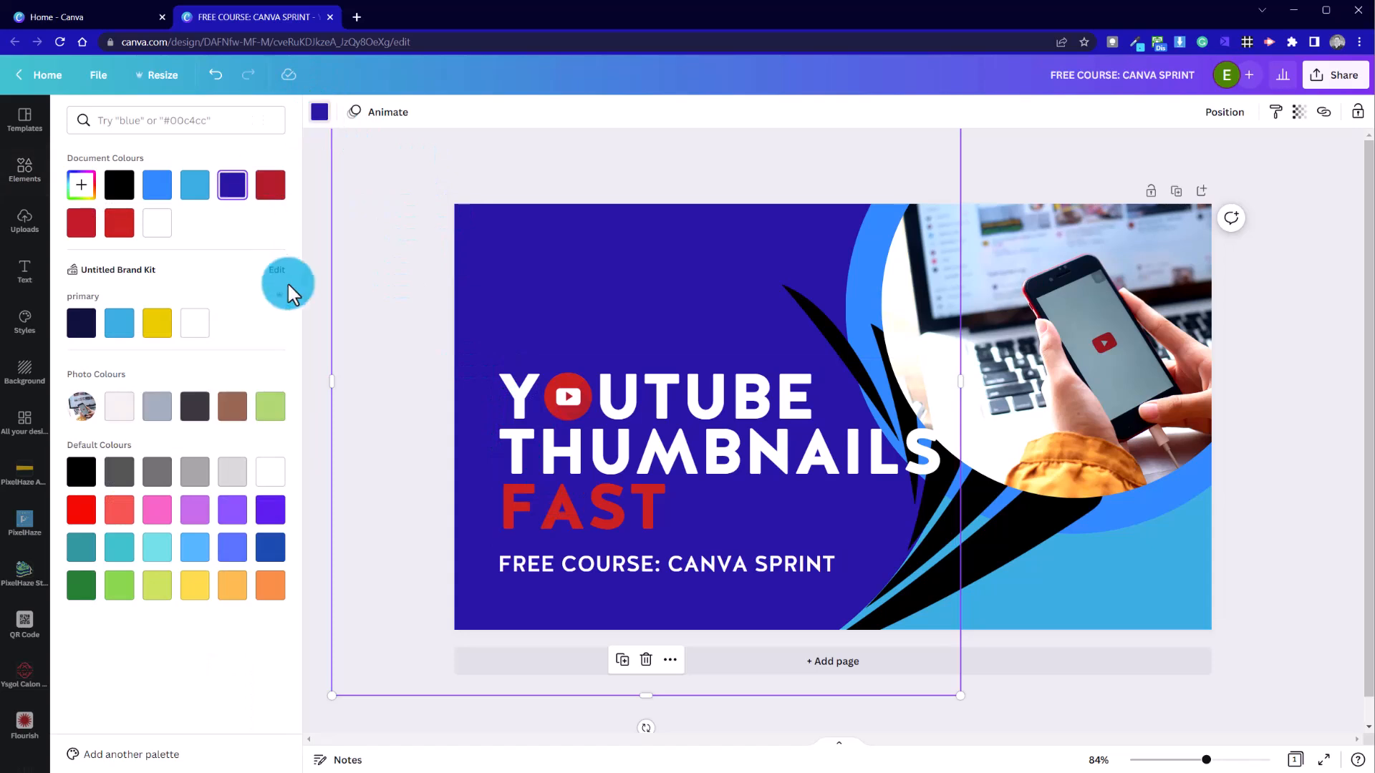
click(81, 185)
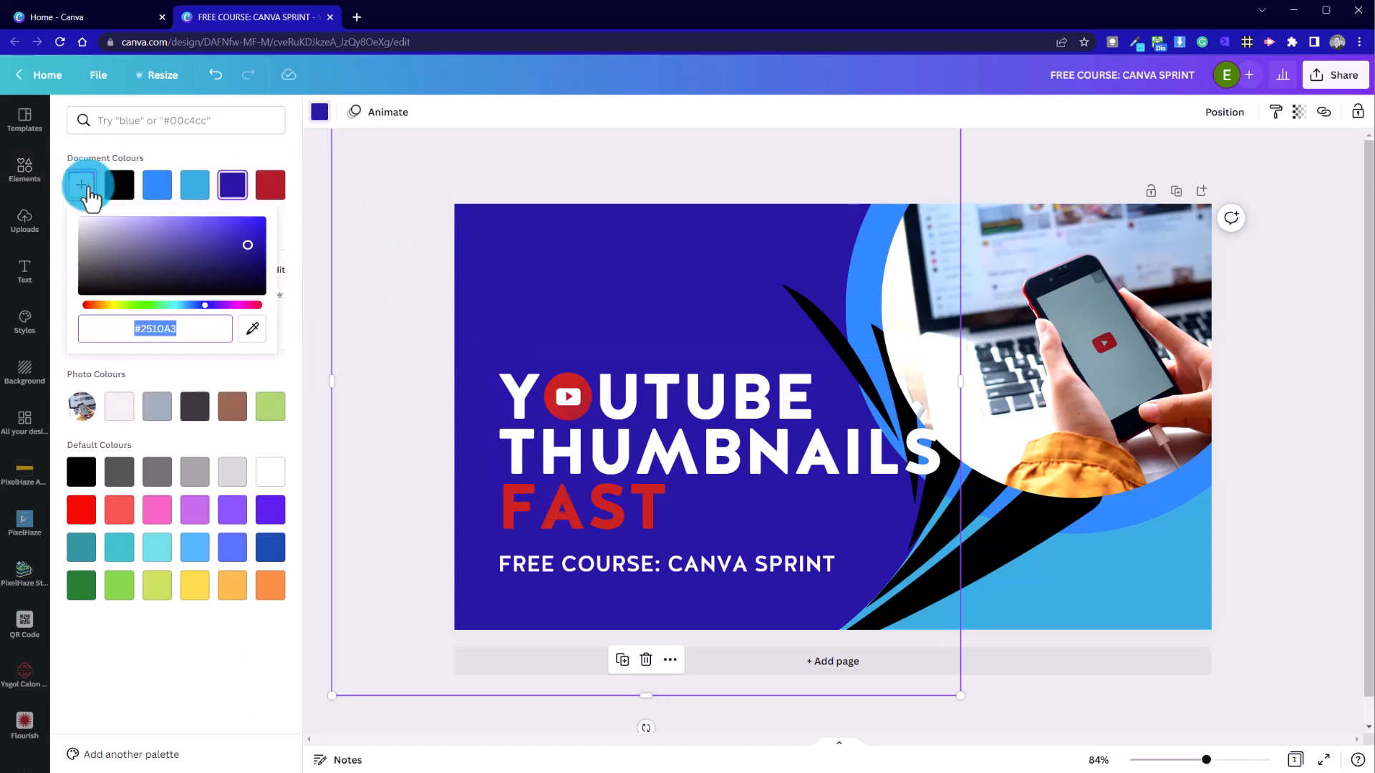
mouse_move(245, 250)
mouse_down()
mouse_move(245, 233)
mouse_move(232, 248)
mouse_up()
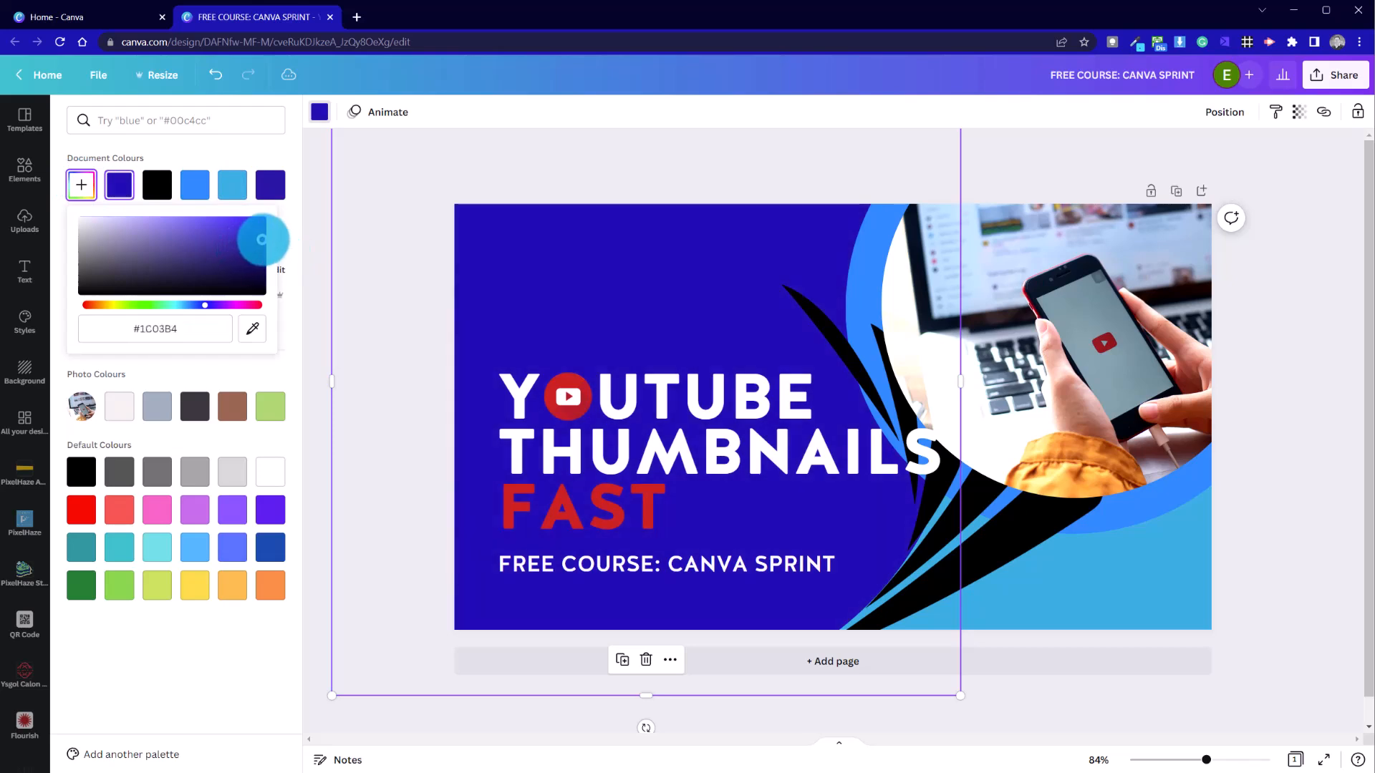
drag(285, 230, 263, 232)
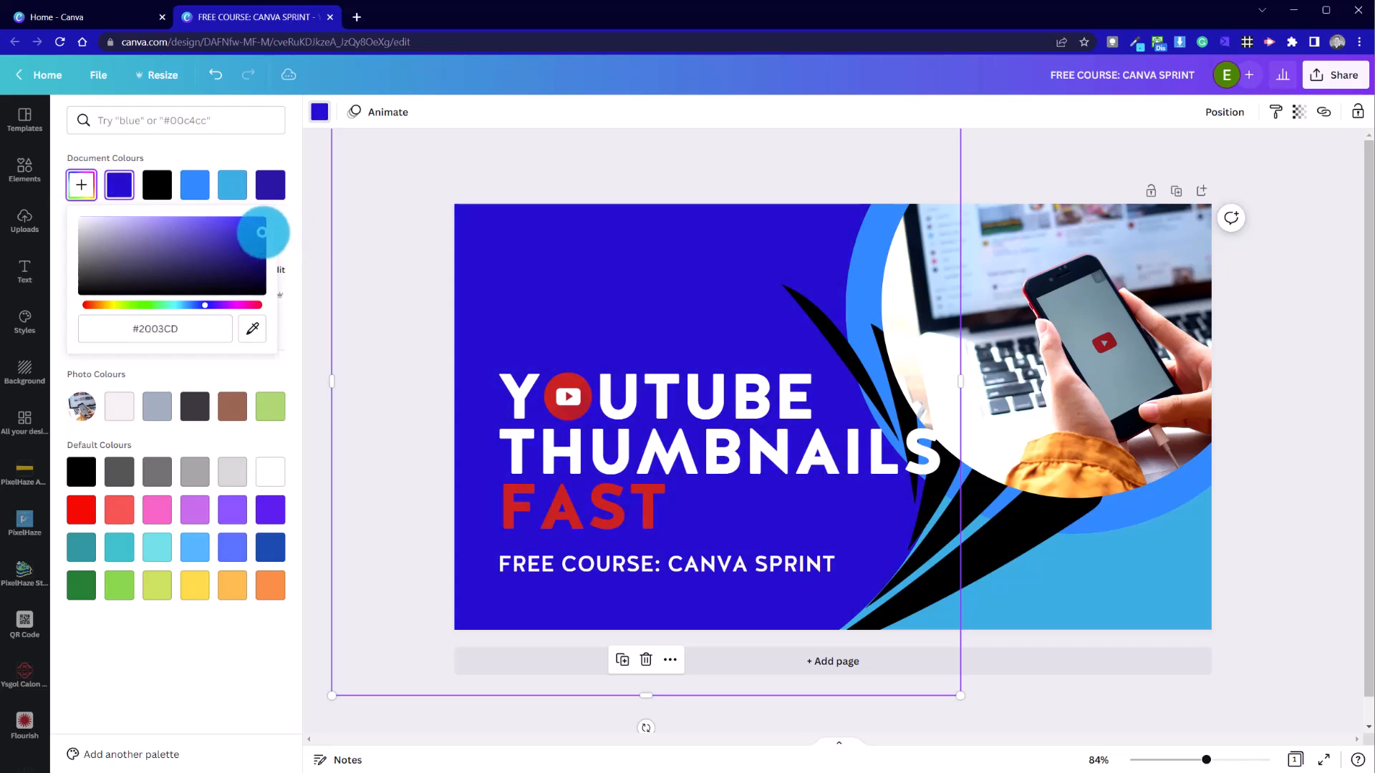
drag(200, 307, 199, 312)
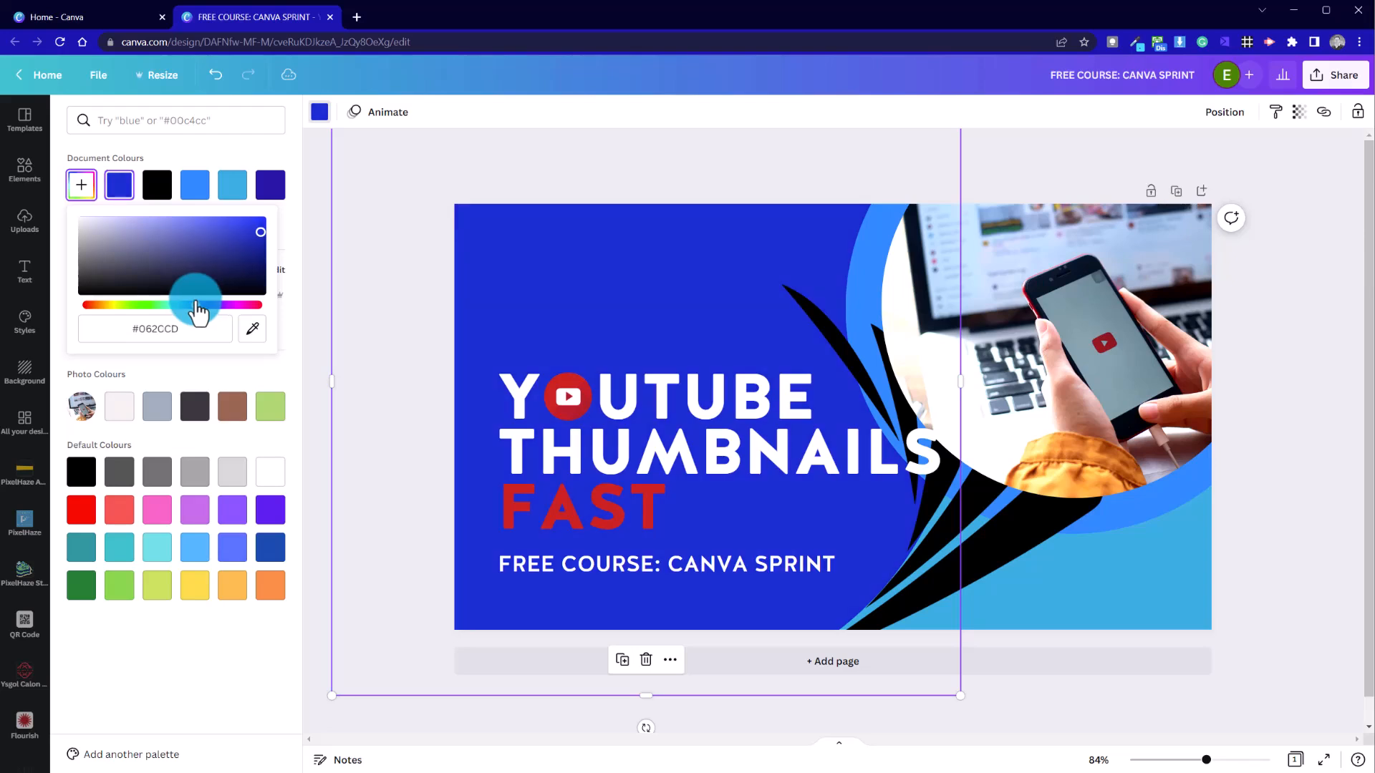
click(248, 229)
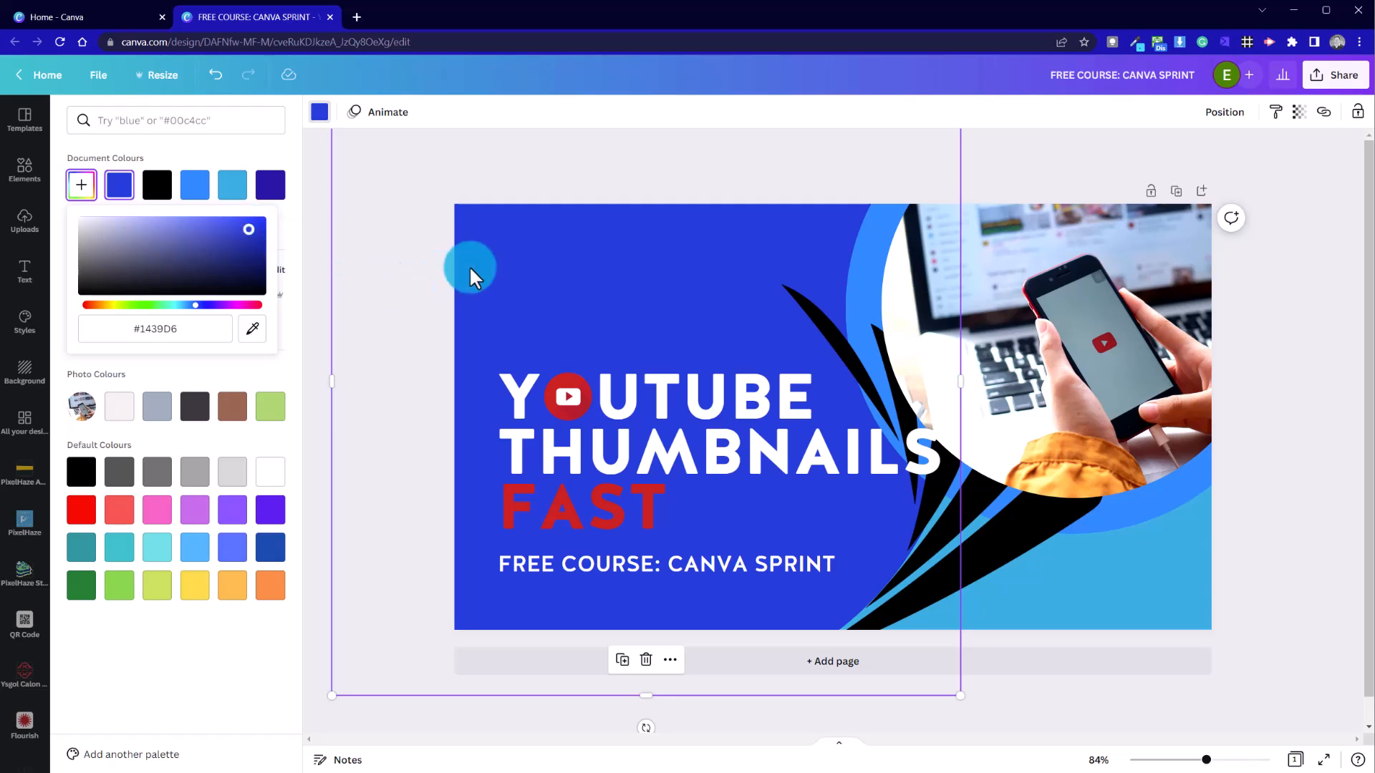
click(385, 246)
Step: Reduce only the word "THUMBNAILS" in the heading to font size 66.6
click(894, 473)
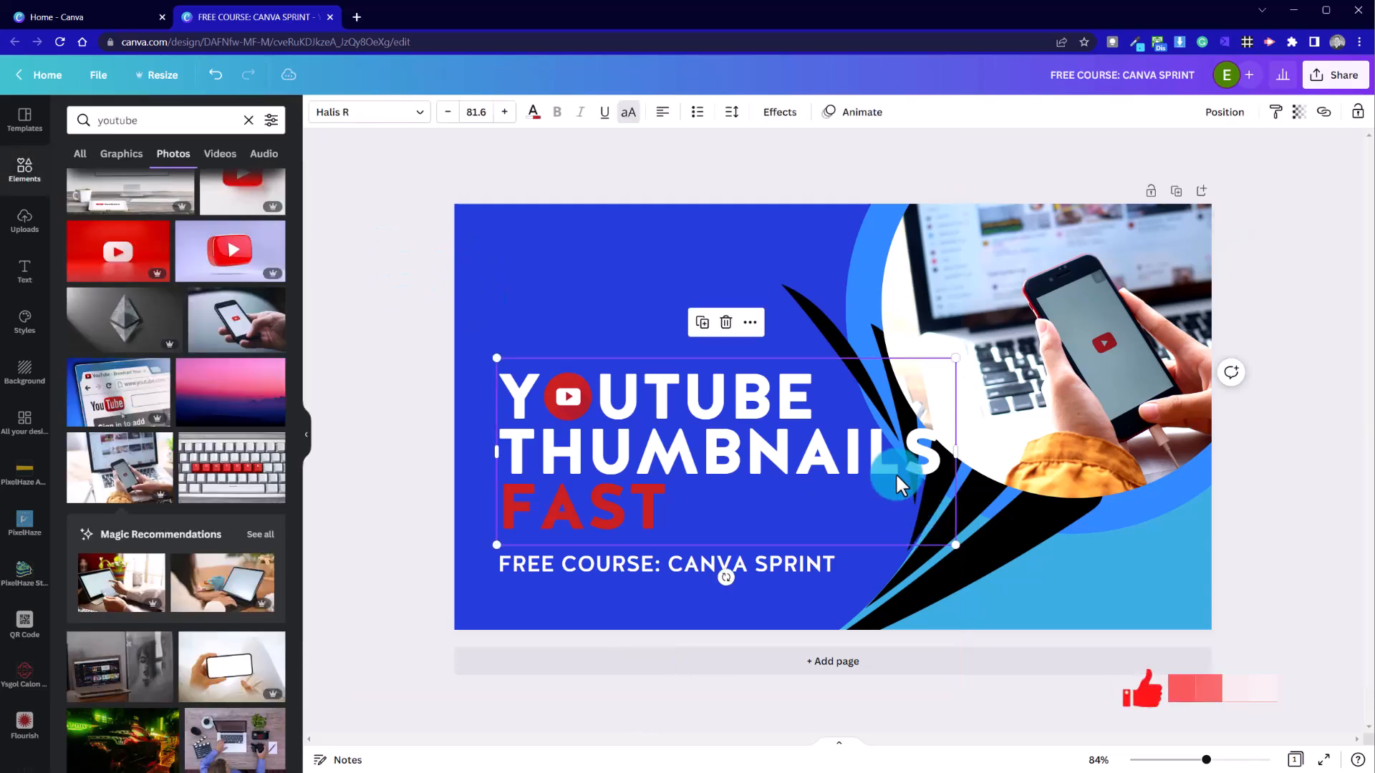
drag(925, 467, 514, 453)
click(477, 112)
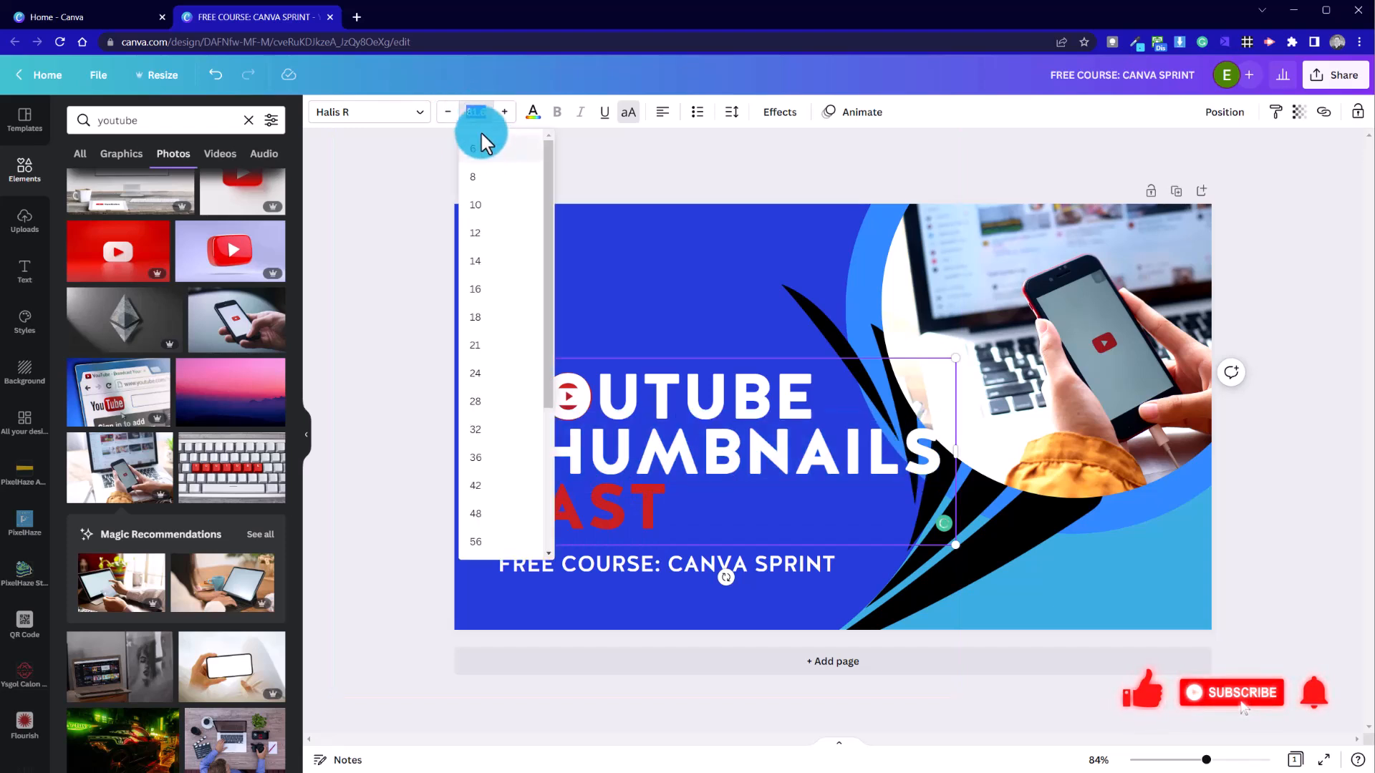
click(448, 114)
click(448, 114)
click(448, 115)
click(448, 114)
click(448, 114)
click(448, 115)
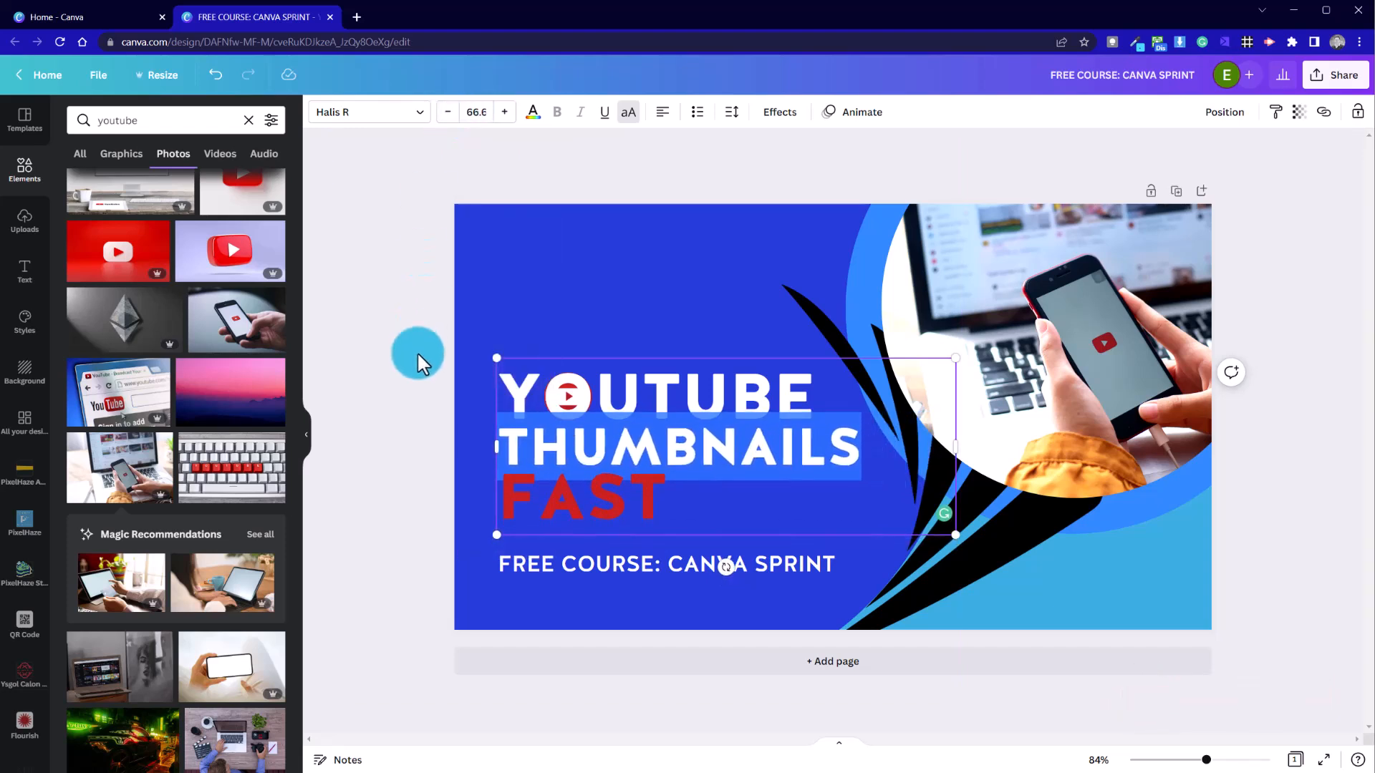
click(405, 243)
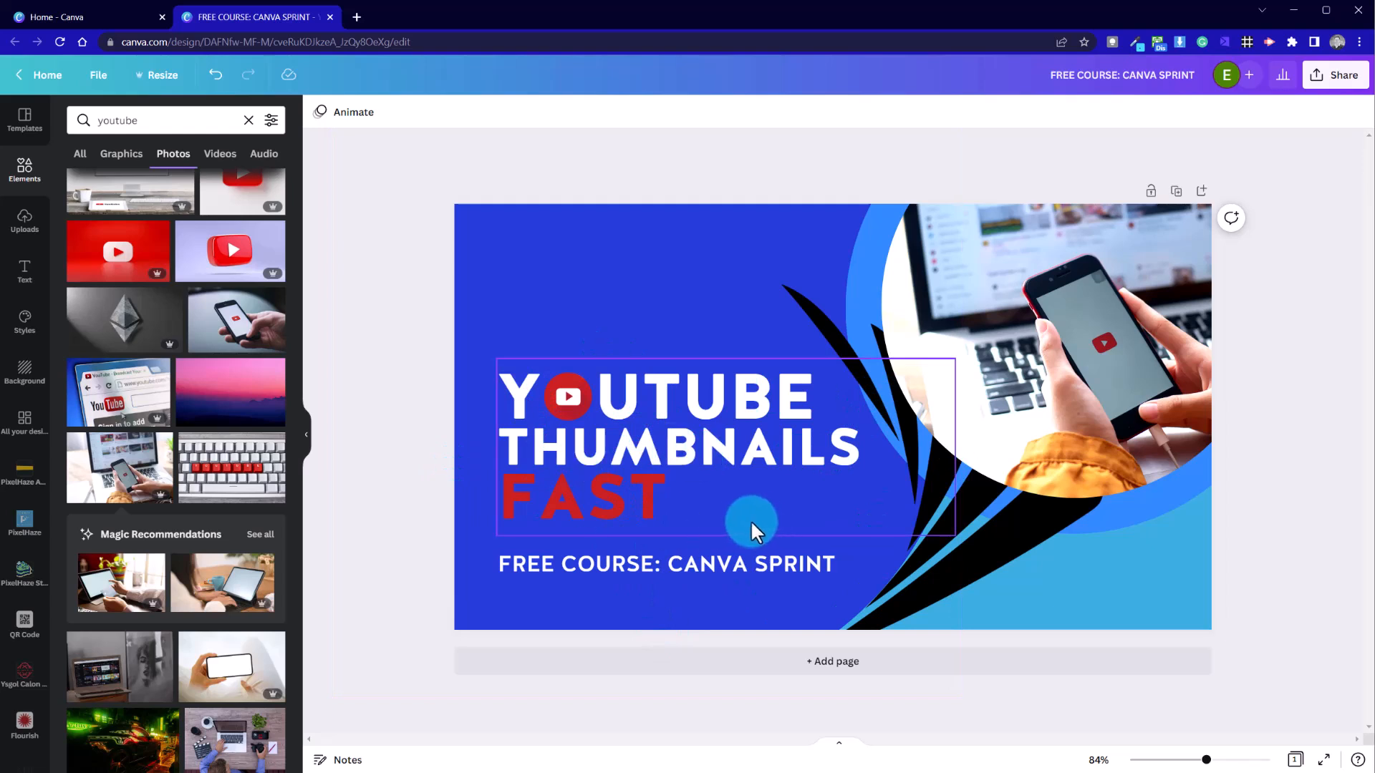
Step: Colour only the words "FREE COURSE:" in the bottom text line light turquoise from the default colours
double_click(553, 564)
drag(682, 579, 506, 561)
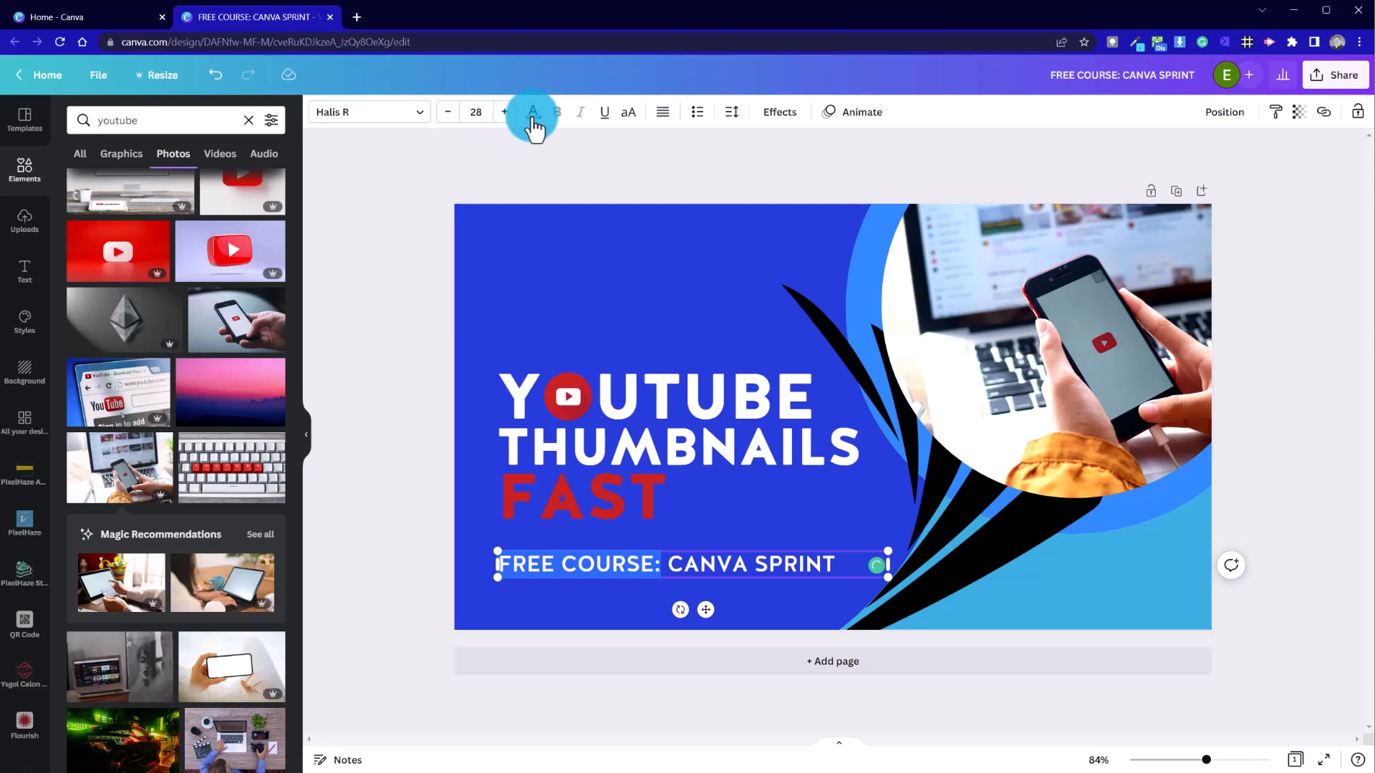
click(534, 116)
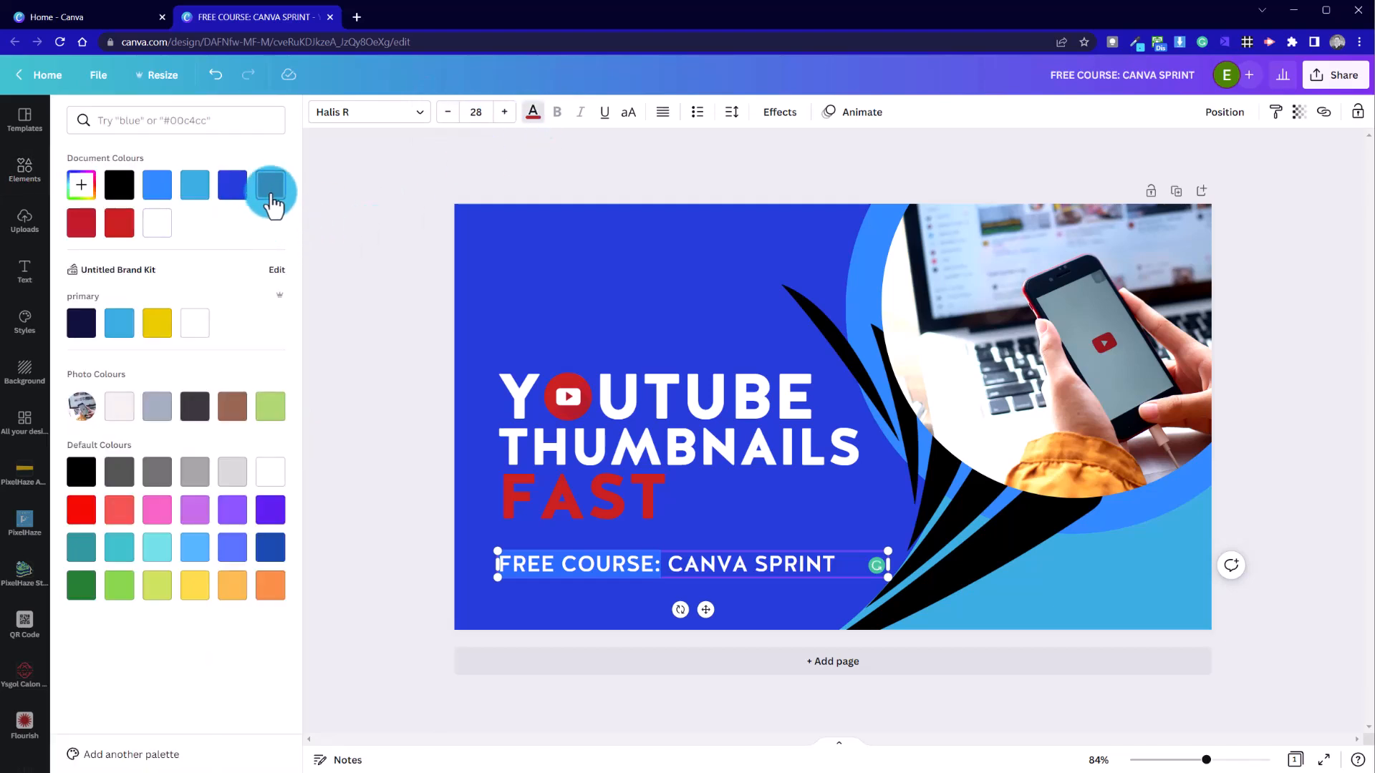
click(356, 172)
click(533, 112)
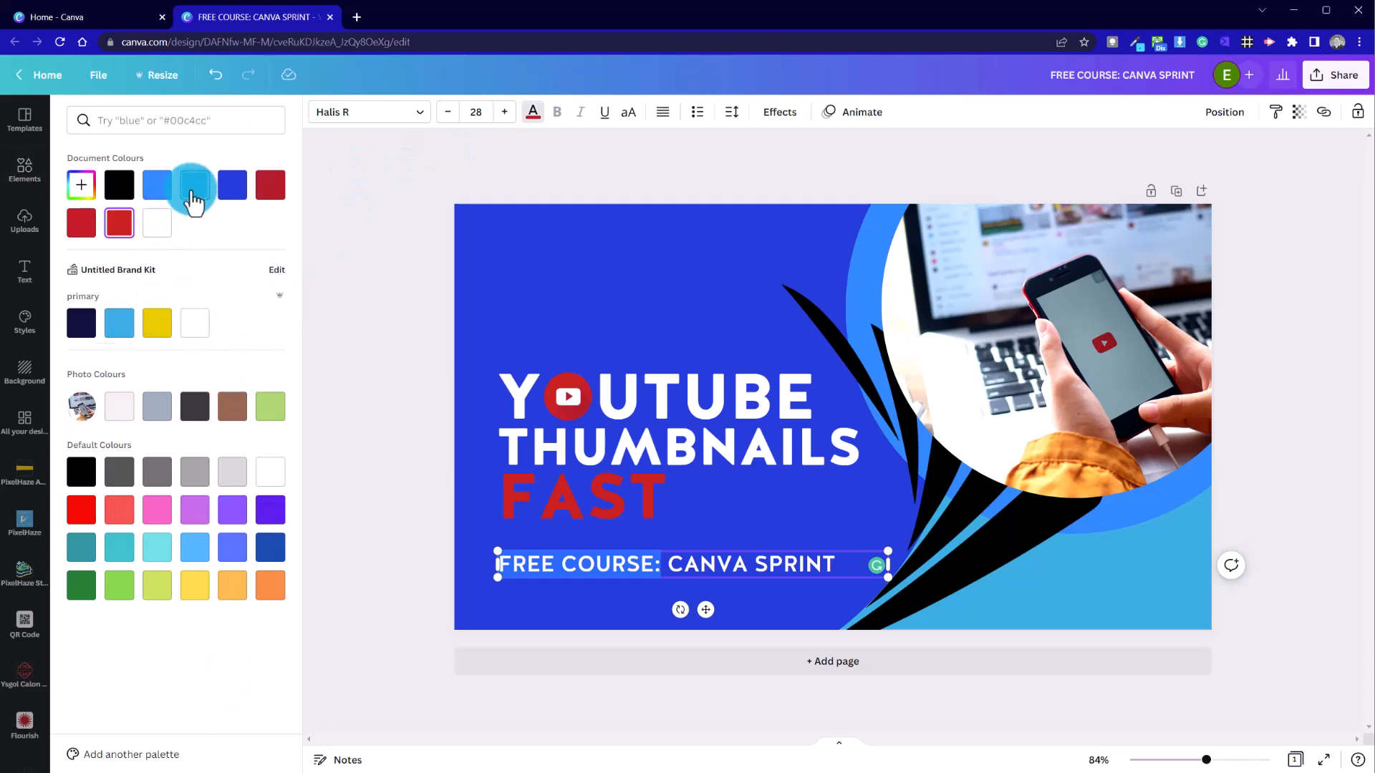
click(155, 553)
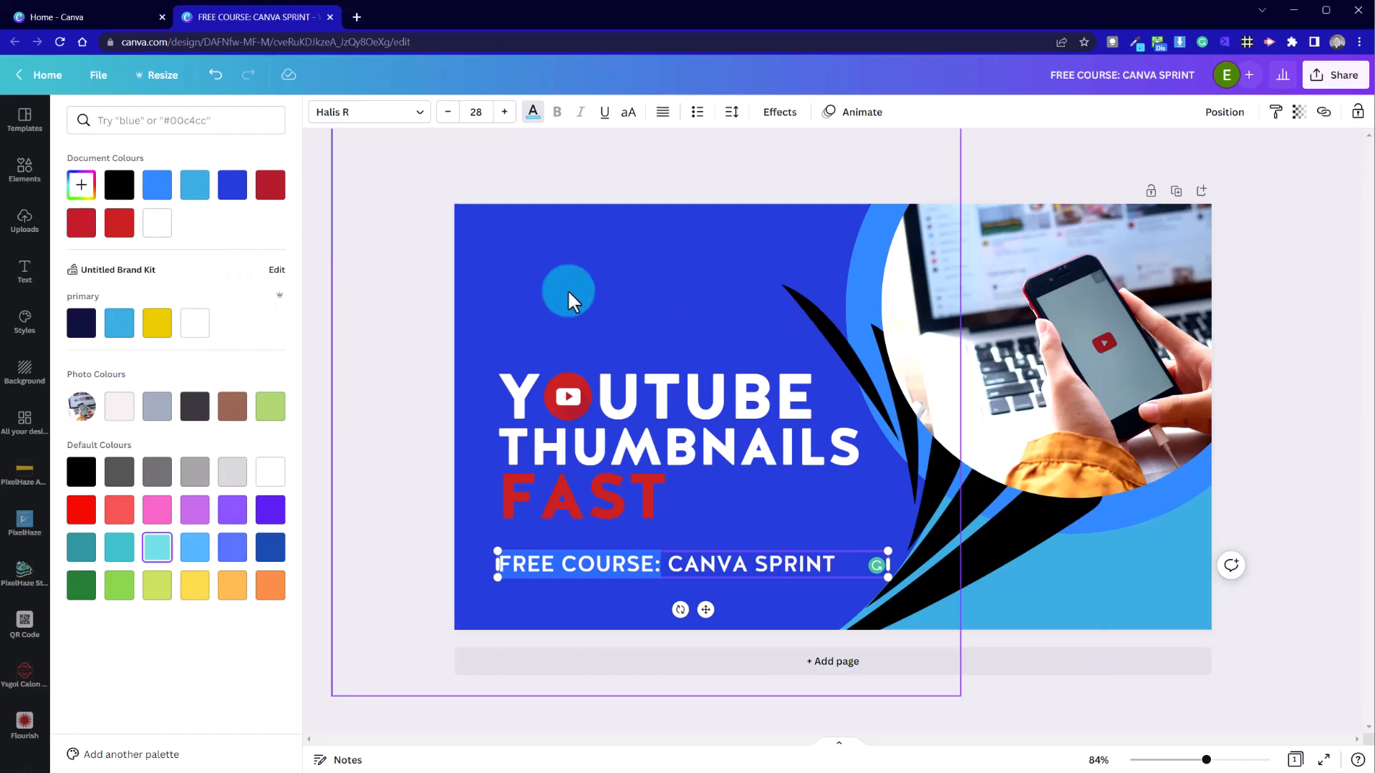
click(501, 277)
Step: Change the page background to the same light turquoise as the "FREE COURSE:" text
click(1185, 616)
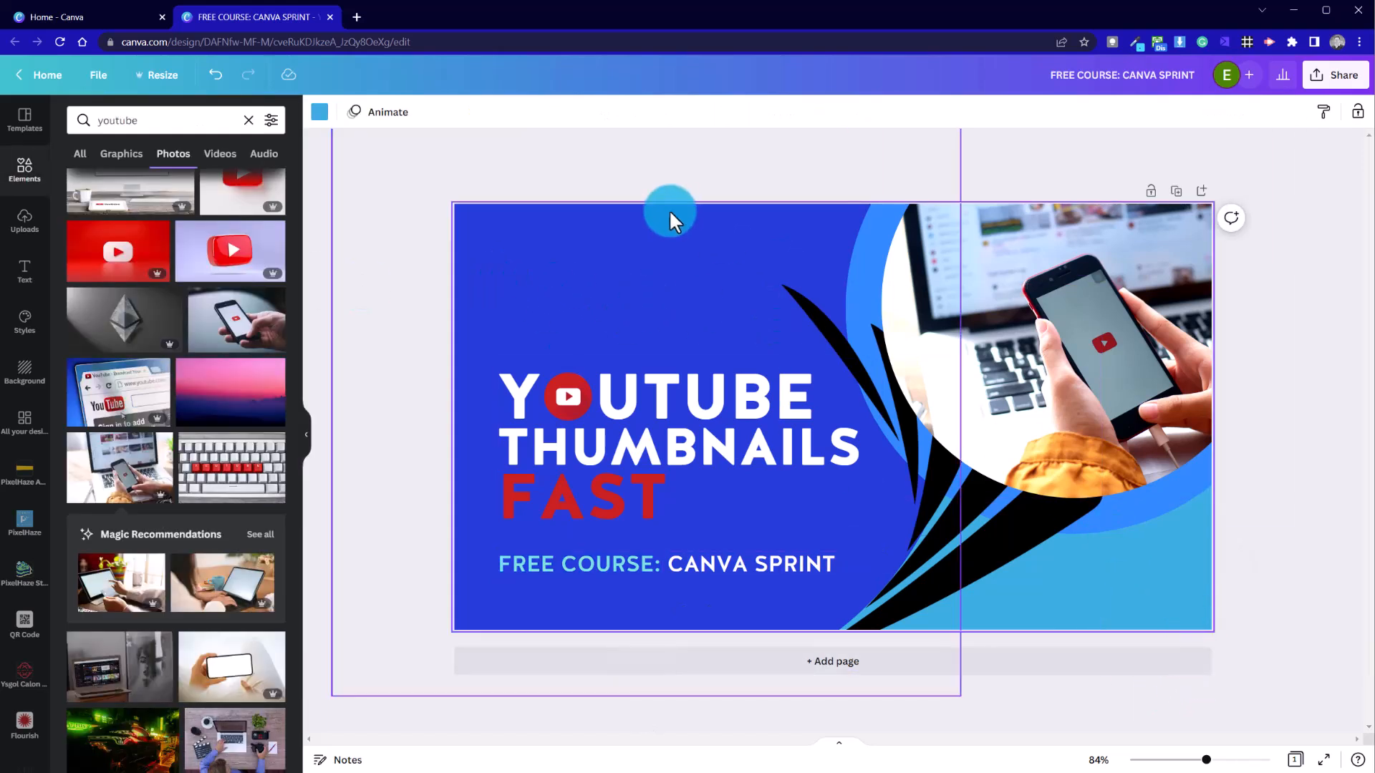
click(319, 113)
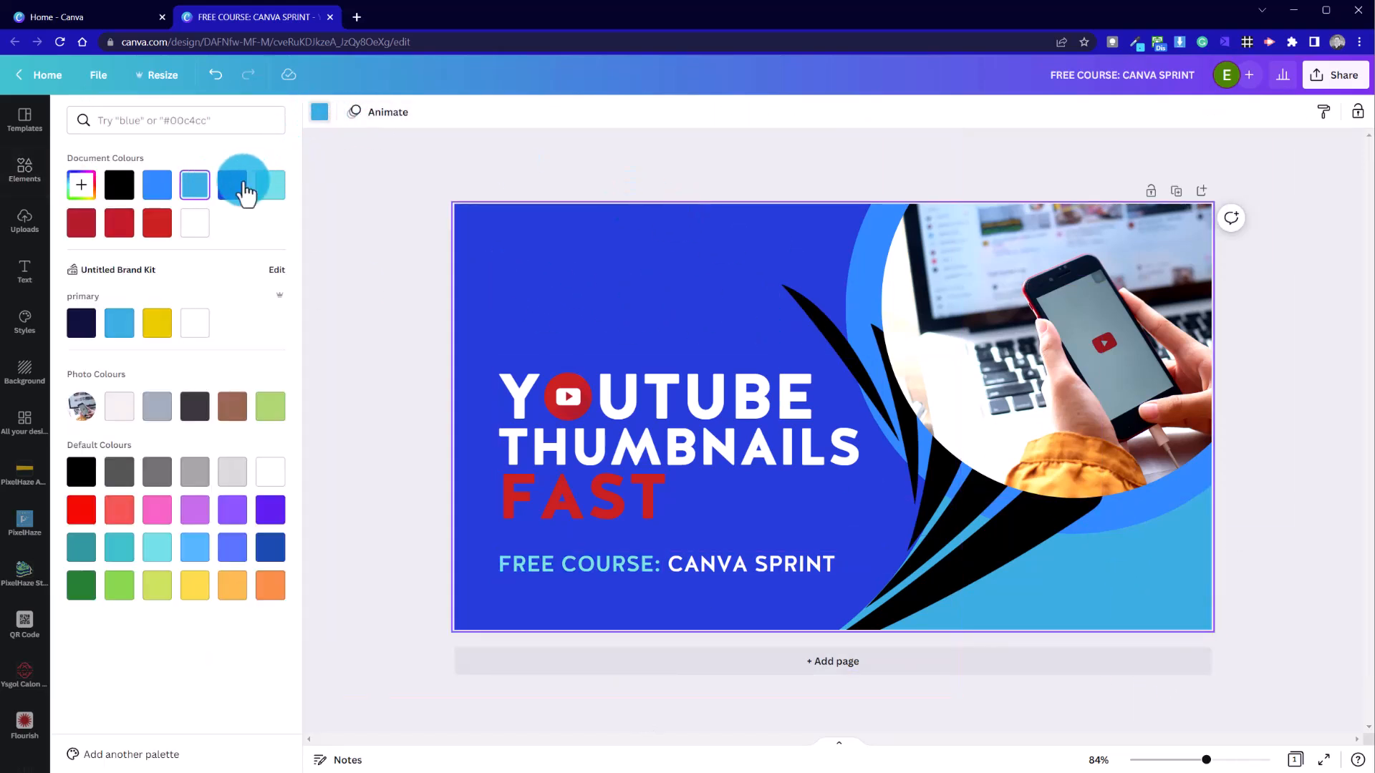
click(269, 185)
click(1297, 502)
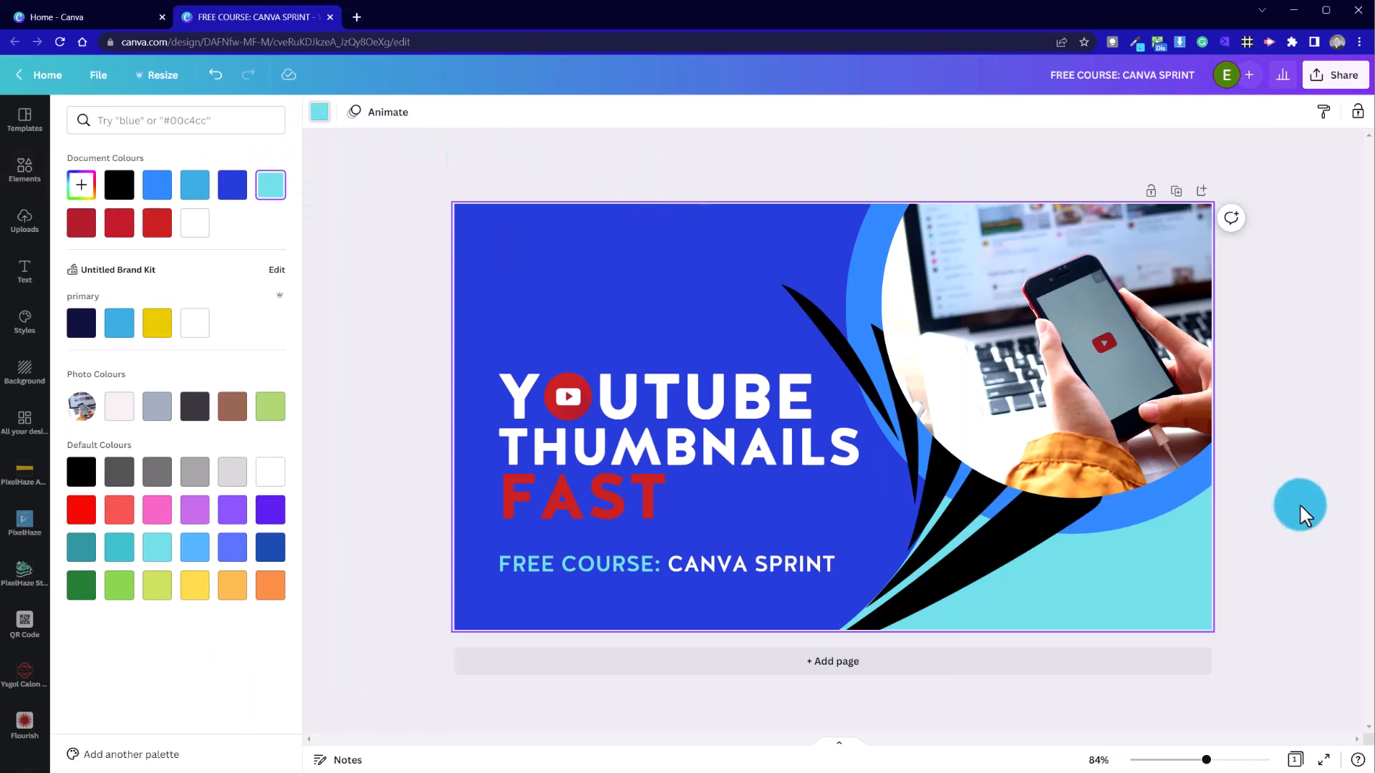
Step: Try white on the ring around the photo and recolour it with the bright red document colour
click(1175, 499)
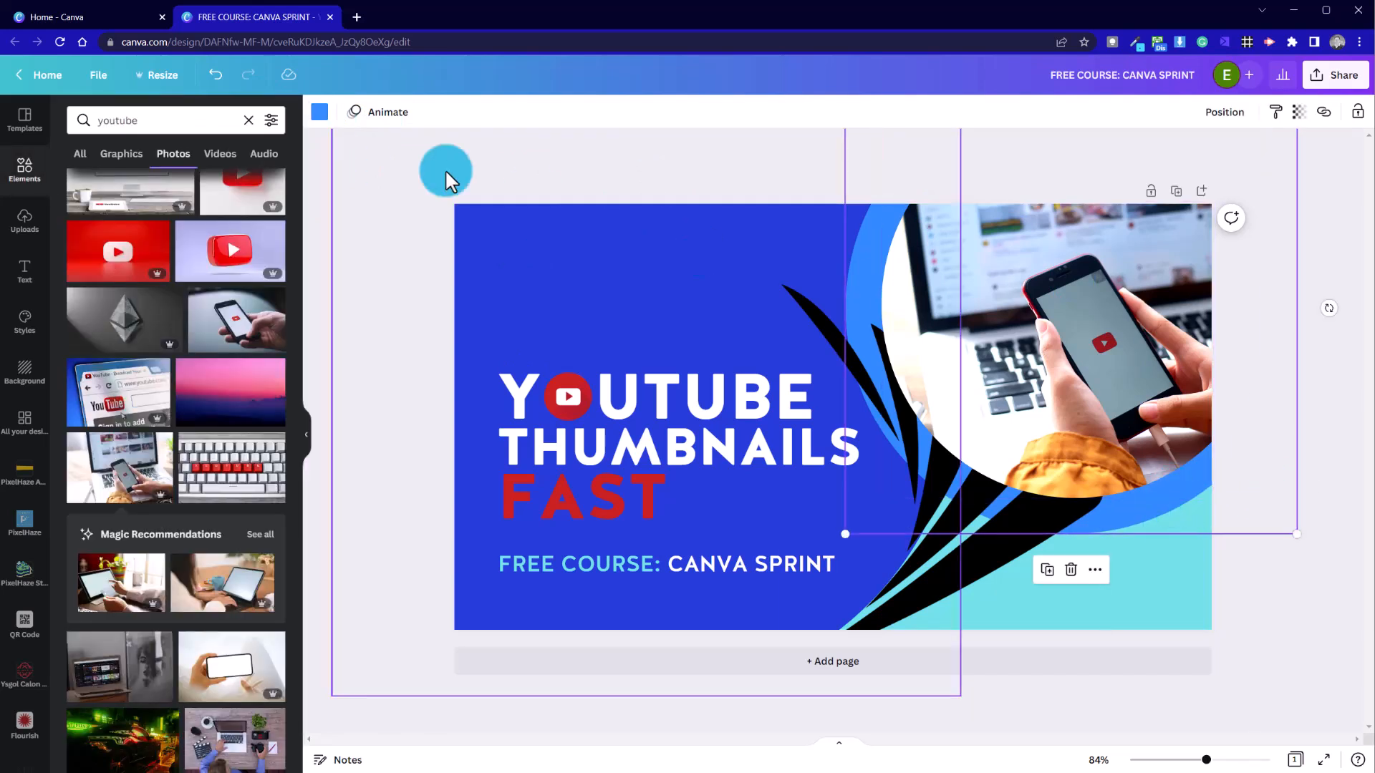
click(319, 113)
click(193, 326)
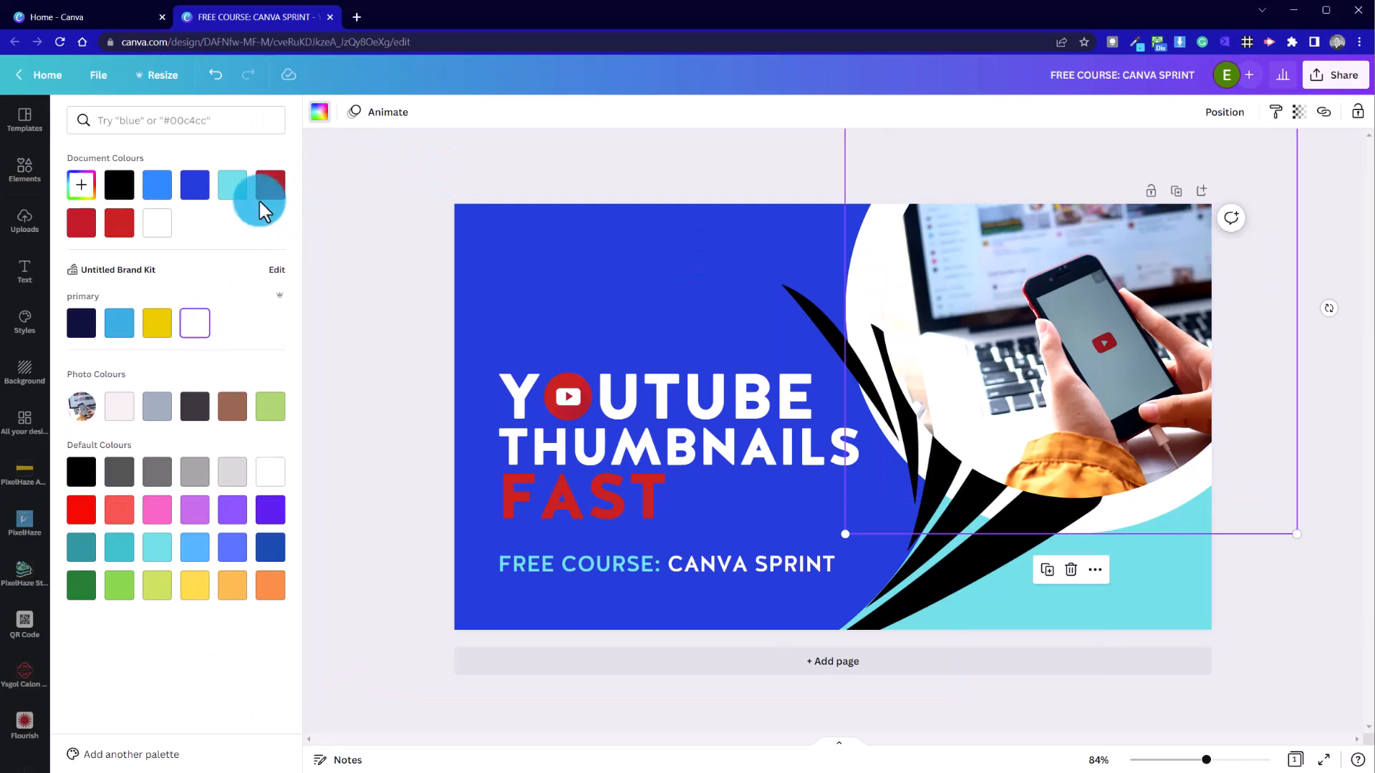
click(117, 225)
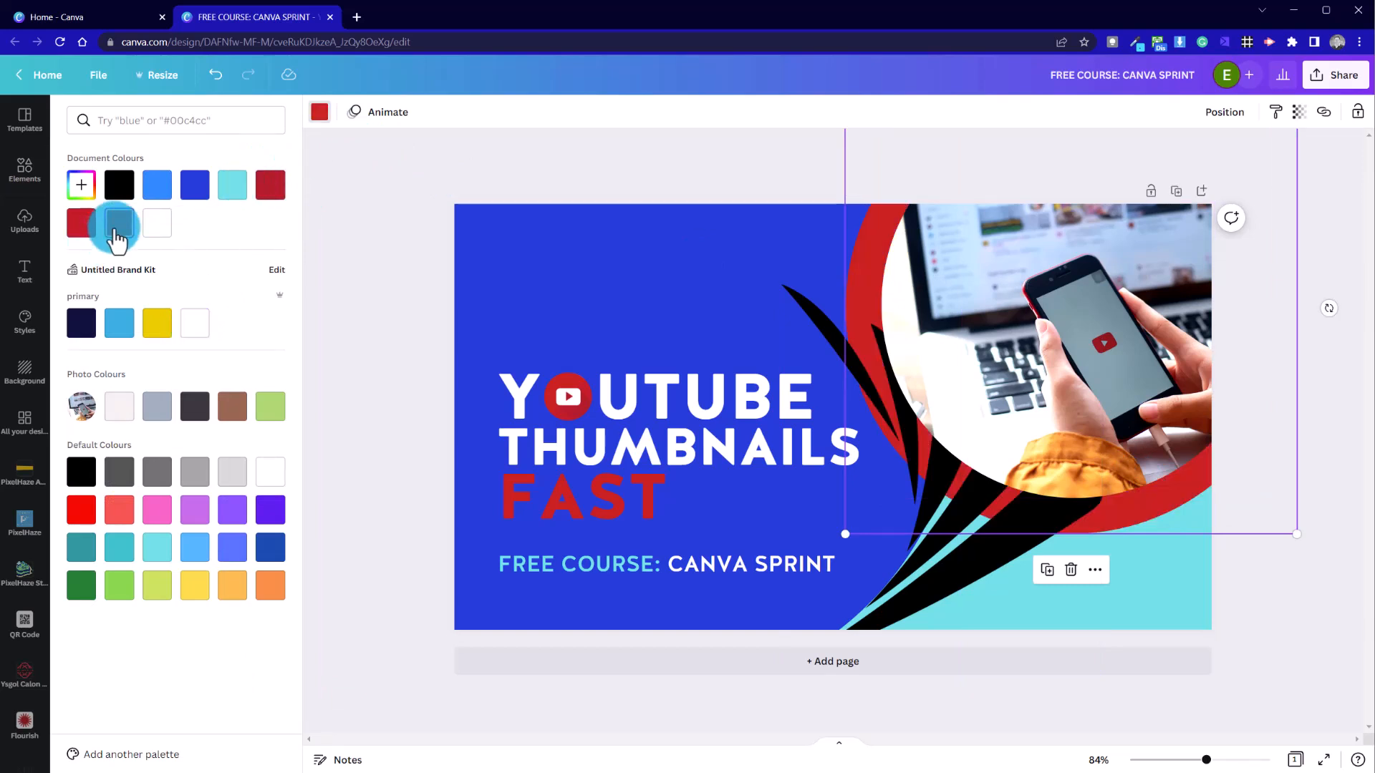
Step: Recolour the black swoosh graphic beneath the photo ring with the brand kit's white
click(423, 148)
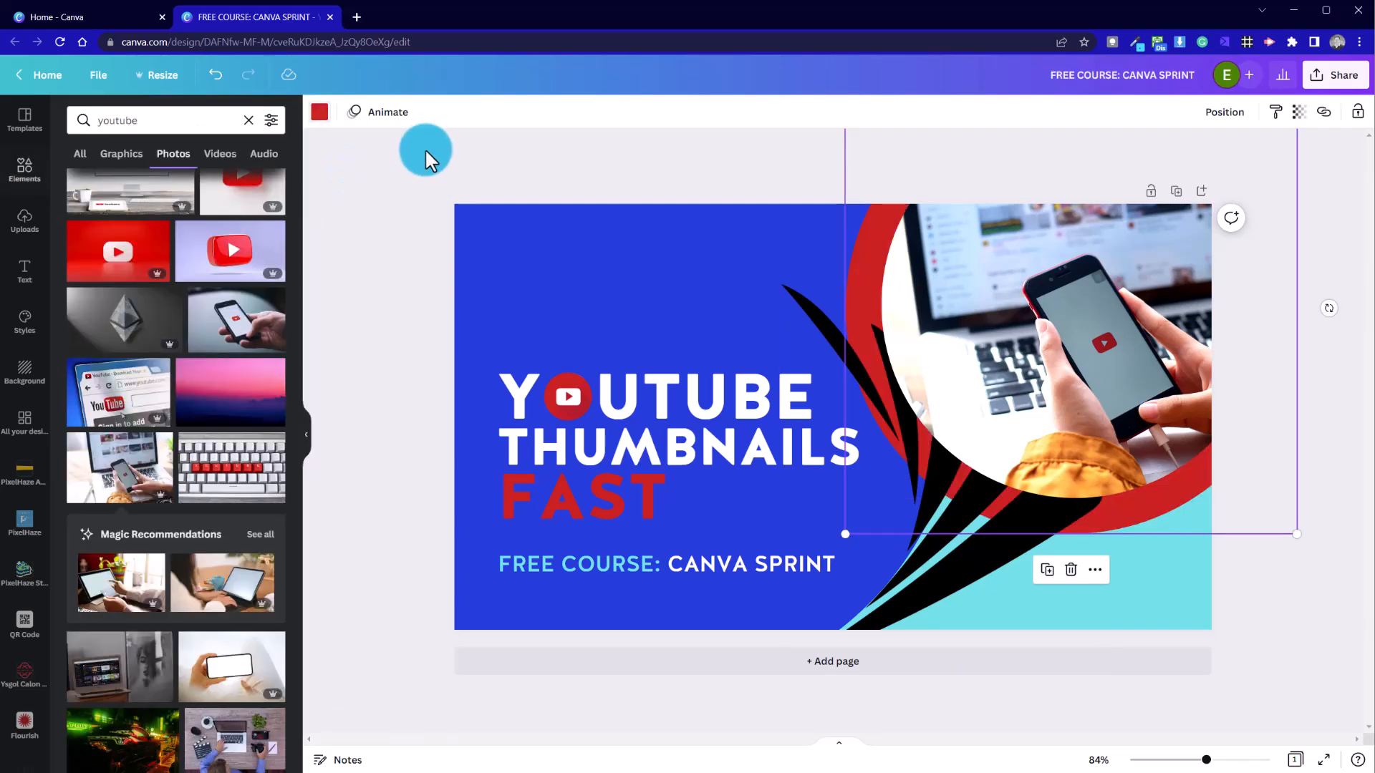
click(978, 577)
click(317, 120)
click(194, 323)
click(379, 259)
click(380, 260)
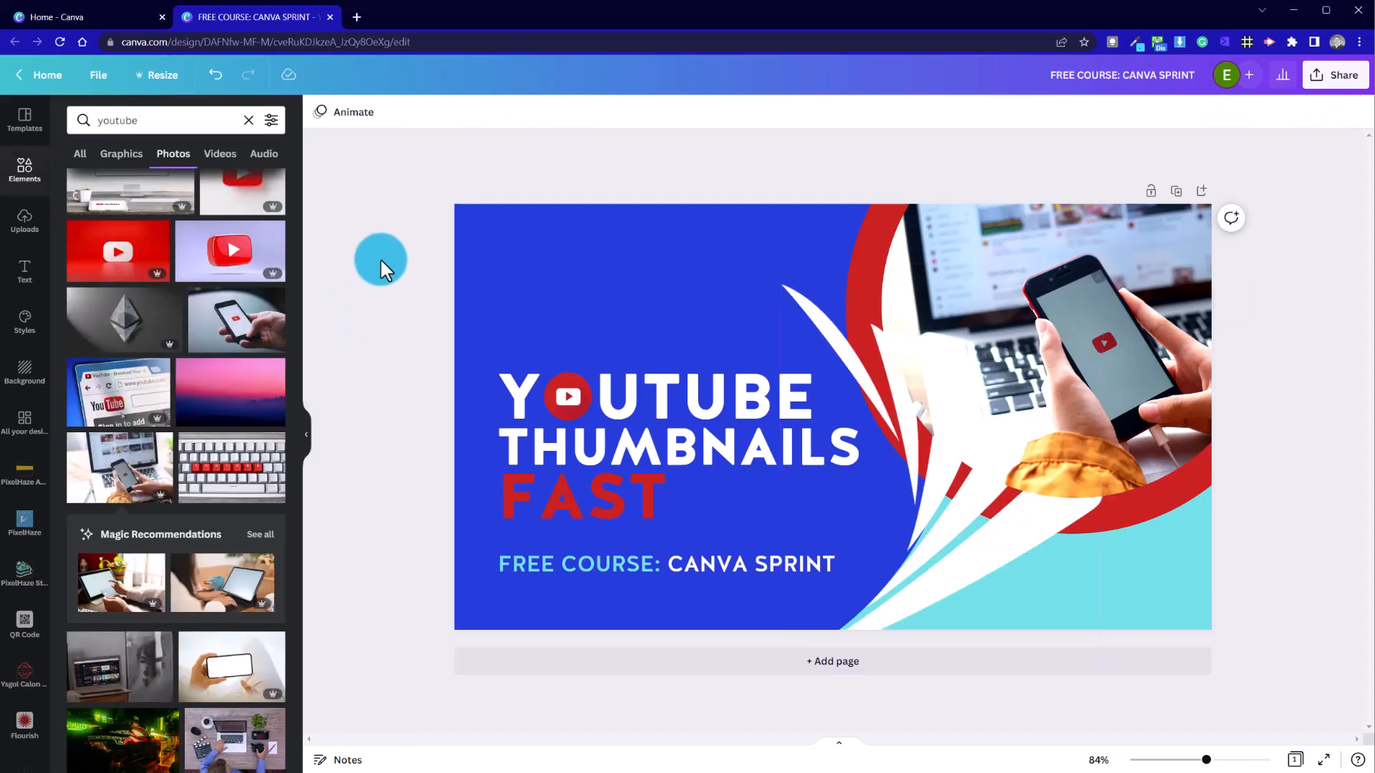
Step: Try navy, blue and the darker reds on the swoosh graphic and settle on the ring's bright red document colour
click(995, 562)
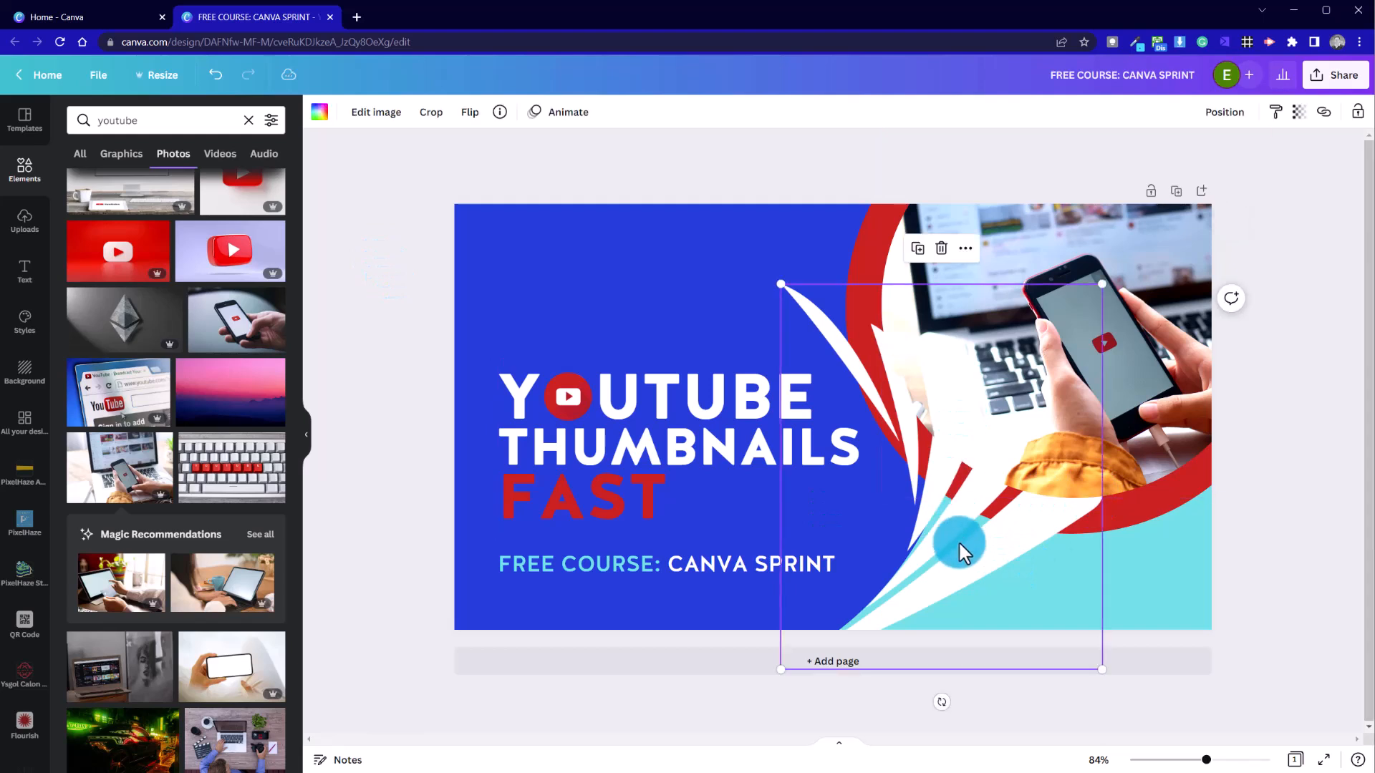
click(319, 121)
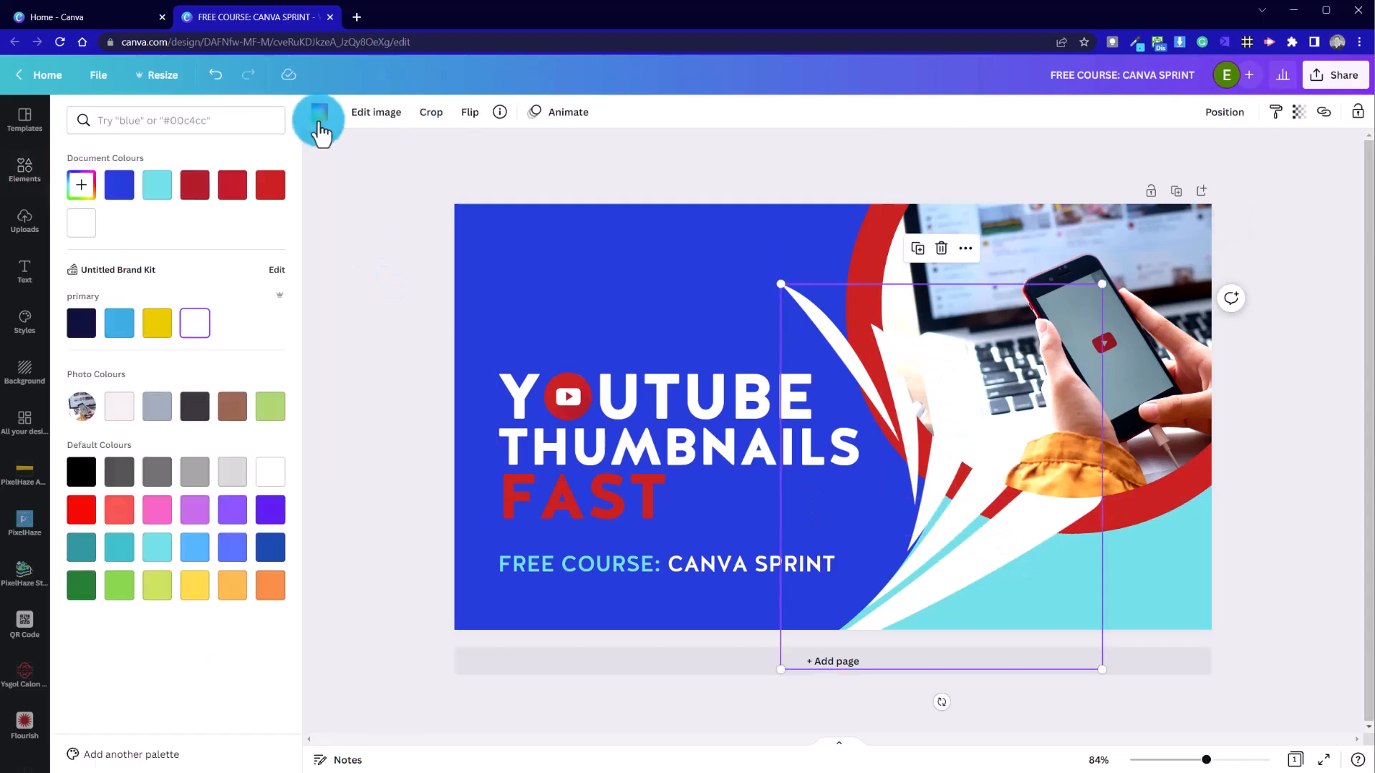
click(81, 326)
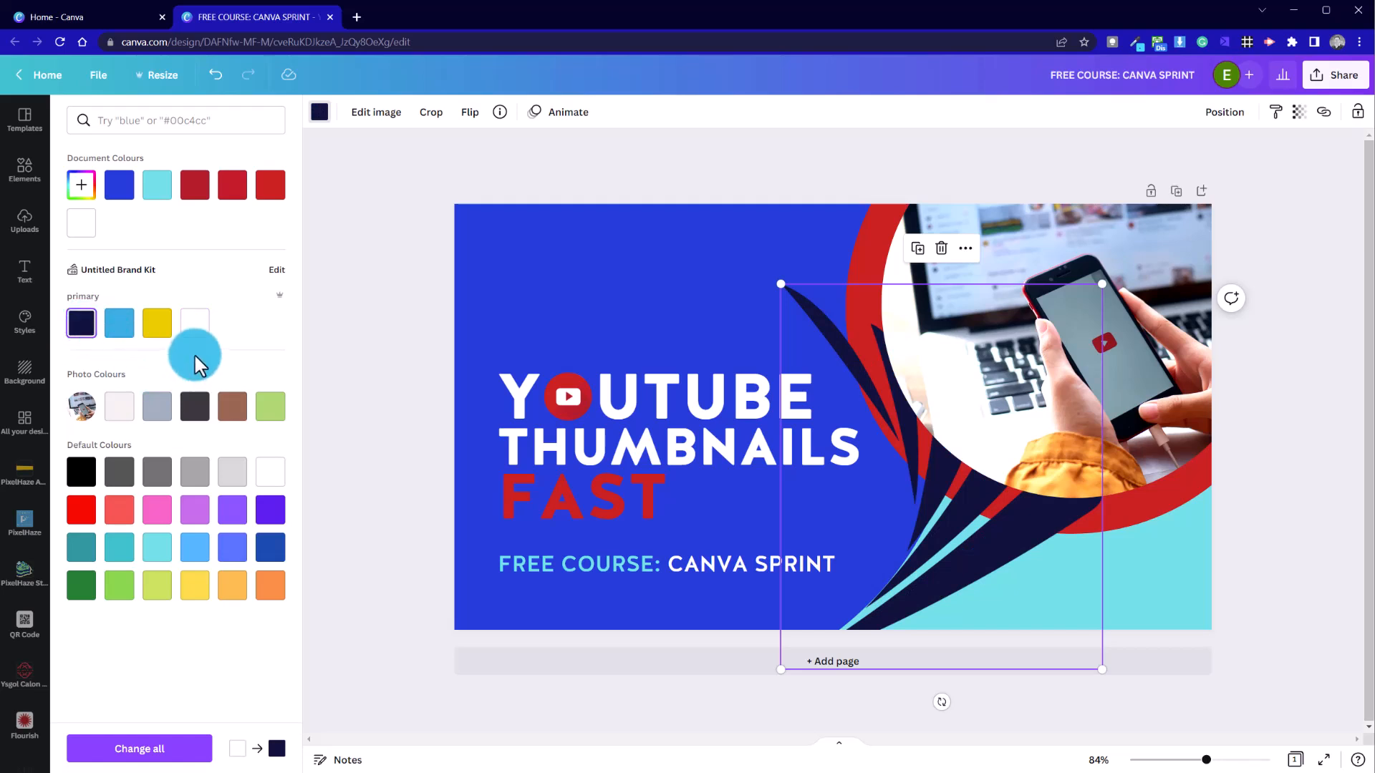
click(119, 189)
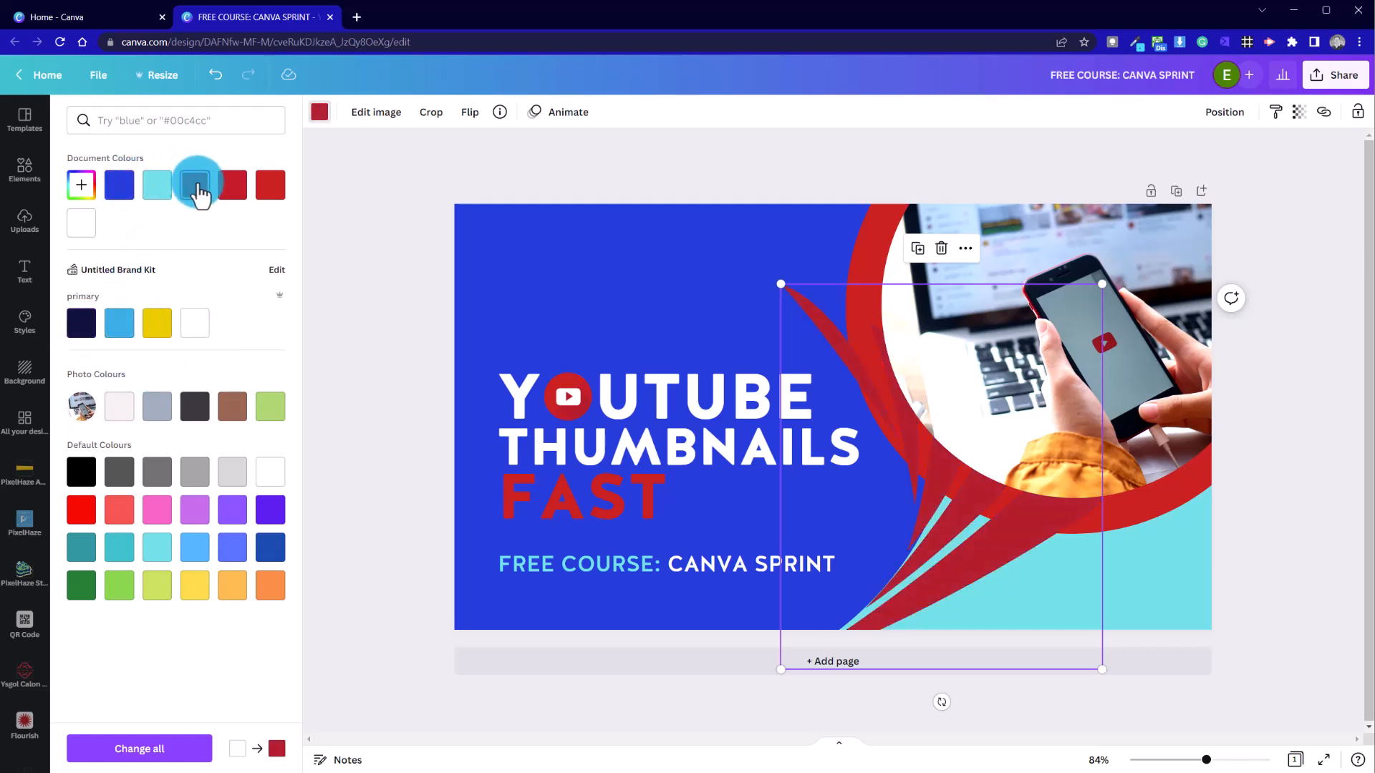
click(235, 188)
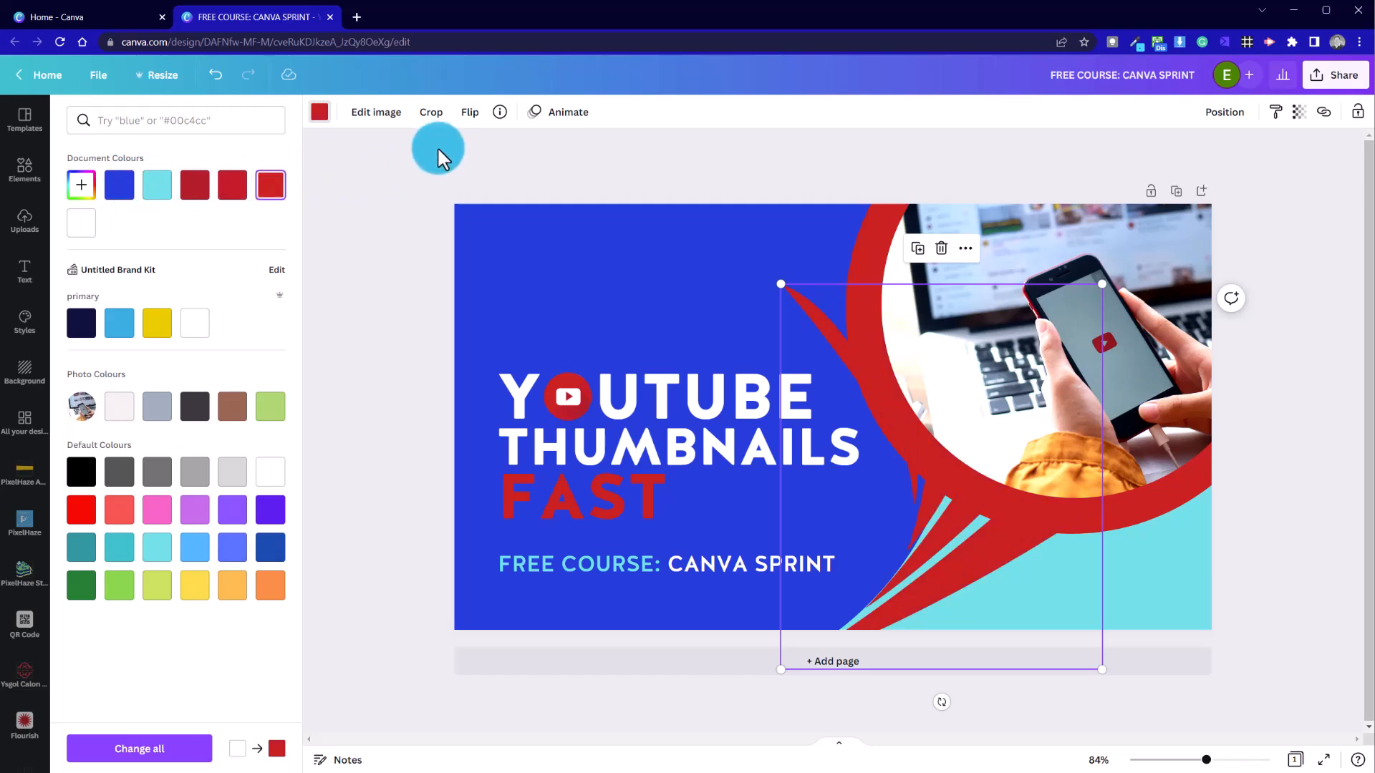
click(432, 197)
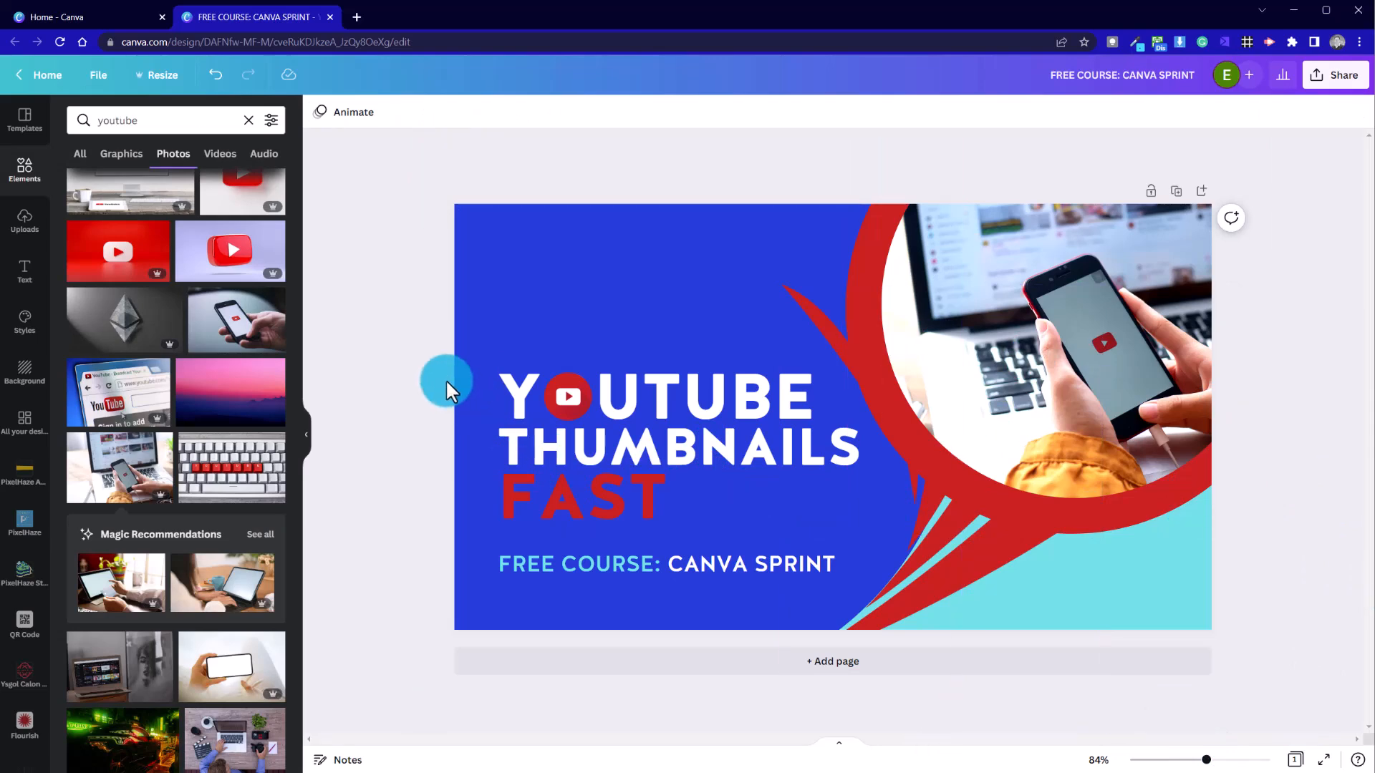
Step: Nudge the "FREE COURSE: CANVA SPRINT" text line slightly to the right
click(707, 556)
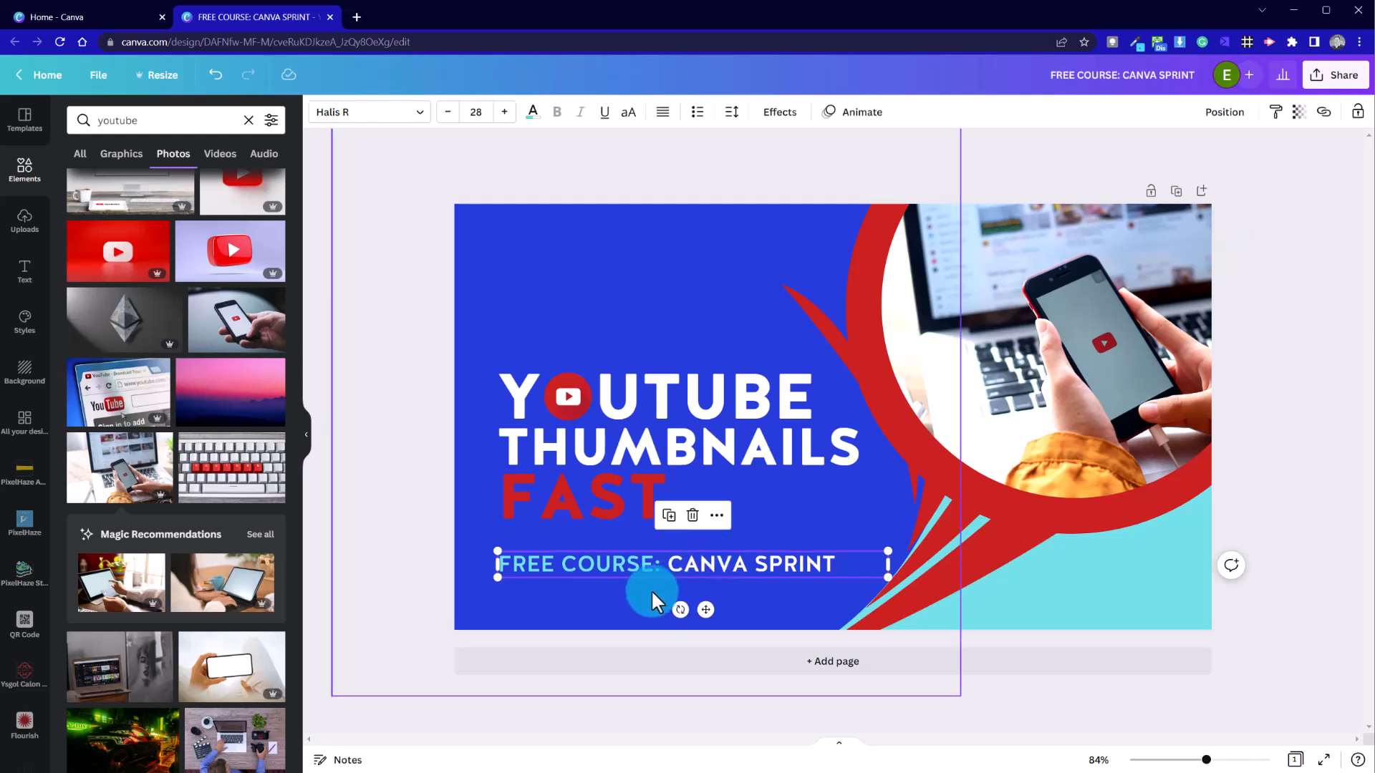
click(586, 590)
mouse_move(591, 568)
mouse_down()
mouse_move(623, 568)
mouse_move(600, 567)
mouse_up()
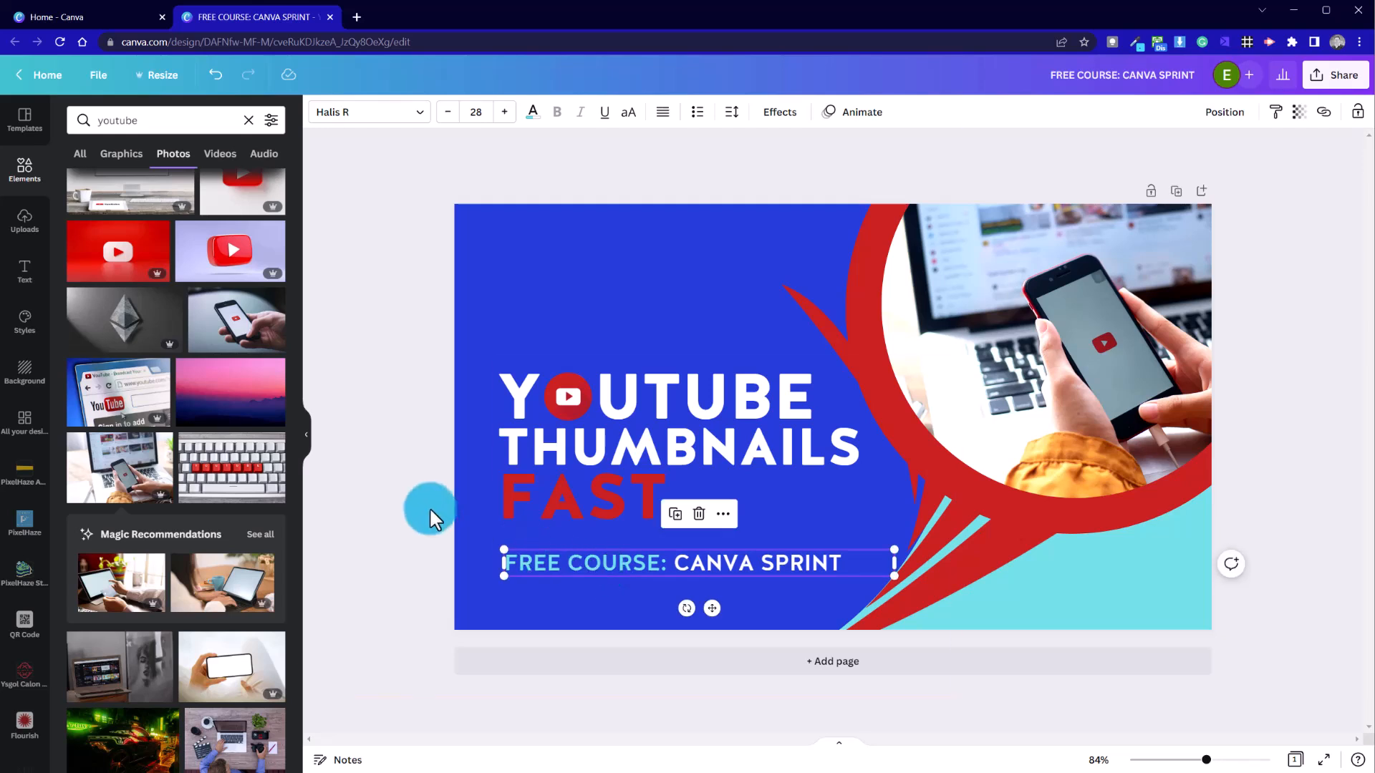
click(393, 474)
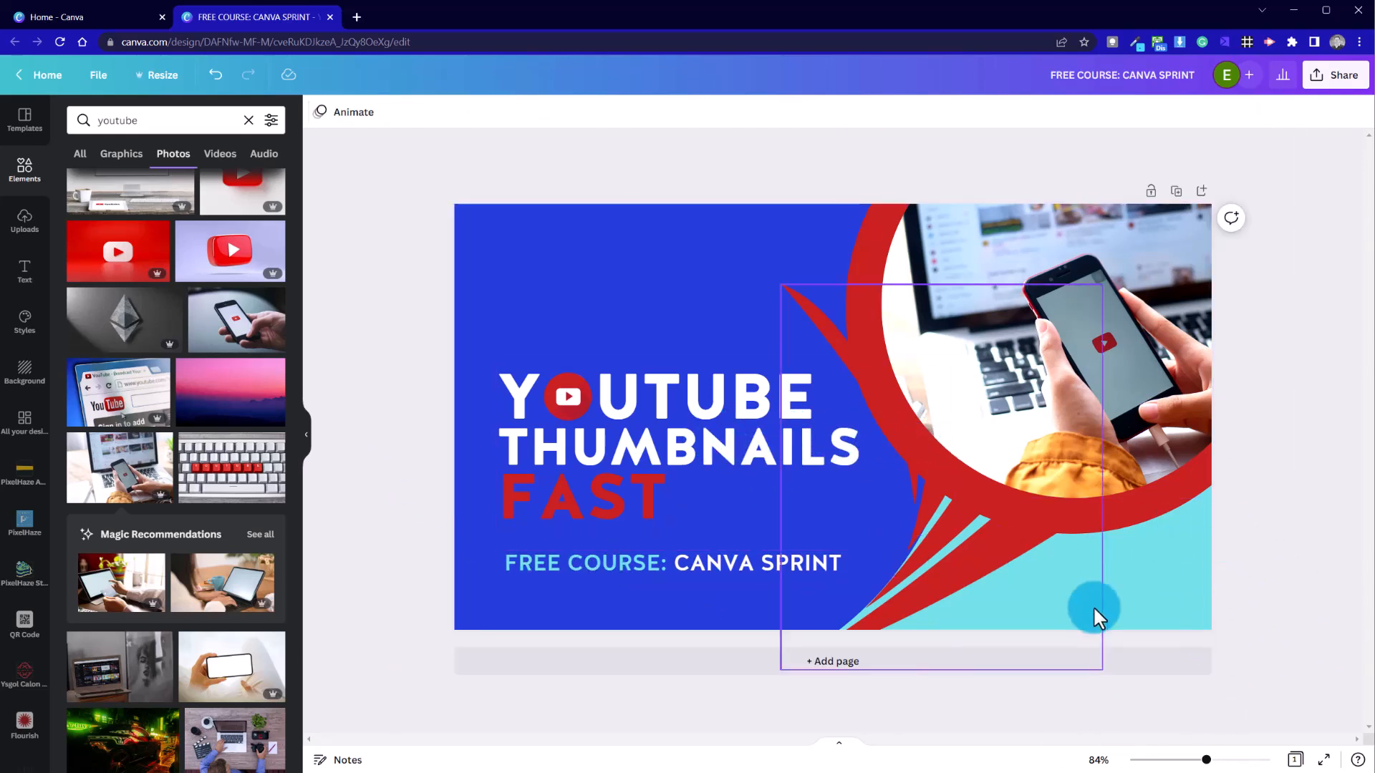
Step: Search the photo elements for "canva" and add the round gradient Canva logo to the page
click(143, 118)
text(canva)
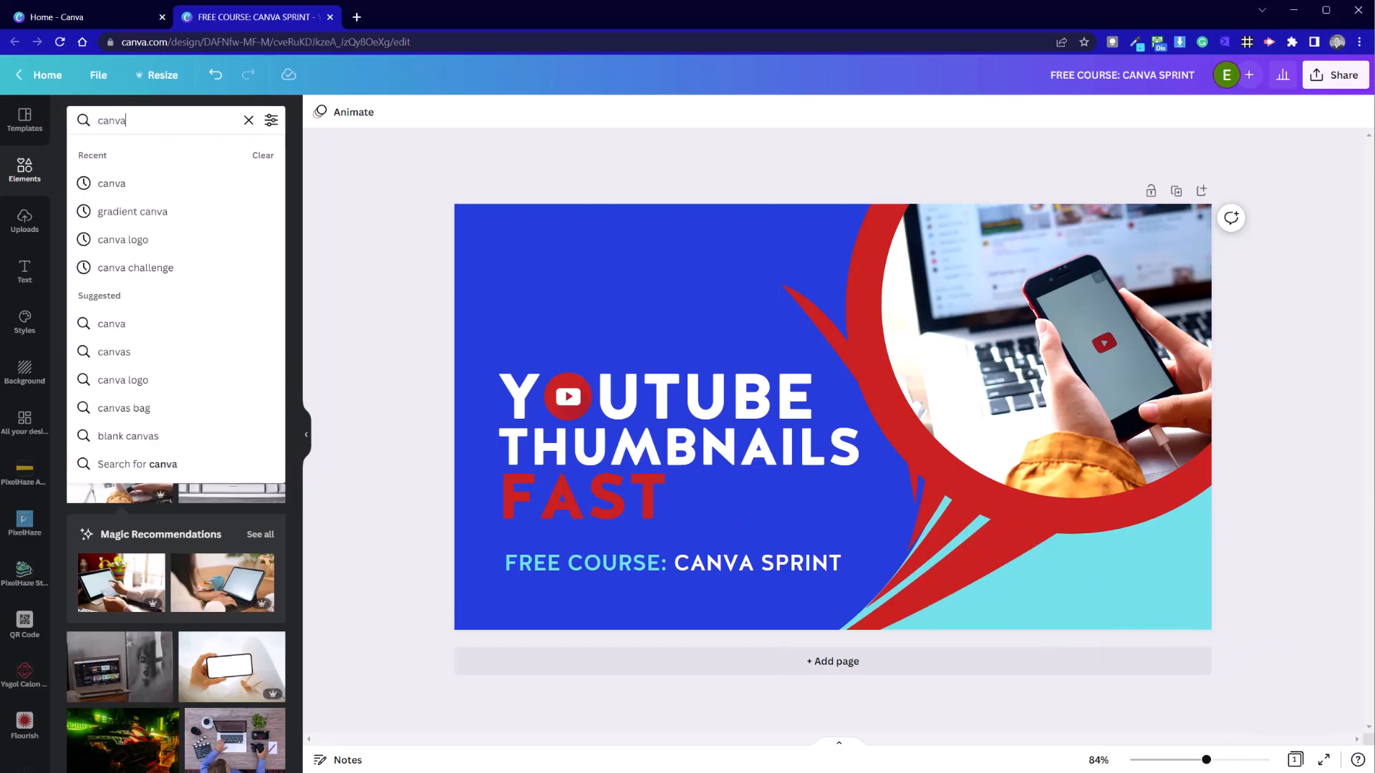
key(Return)
click(110, 261)
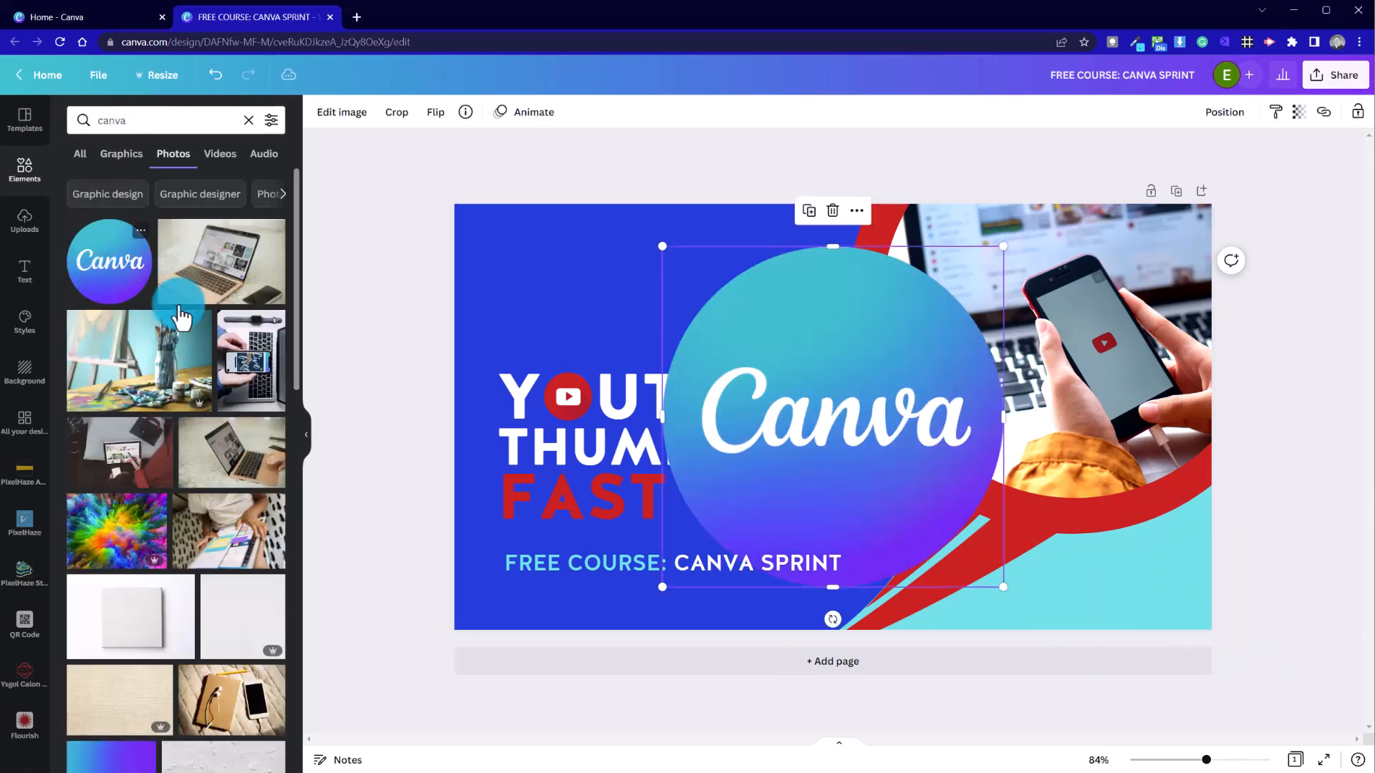
Step: Shrink the Canva logo and place it in the thumbnail's lower-right corner, overlapping the edge of the photo ring
drag(661, 246, 832, 416)
drag(915, 524, 1120, 572)
drag(1042, 465, 1073, 504)
drag(1125, 567, 1114, 551)
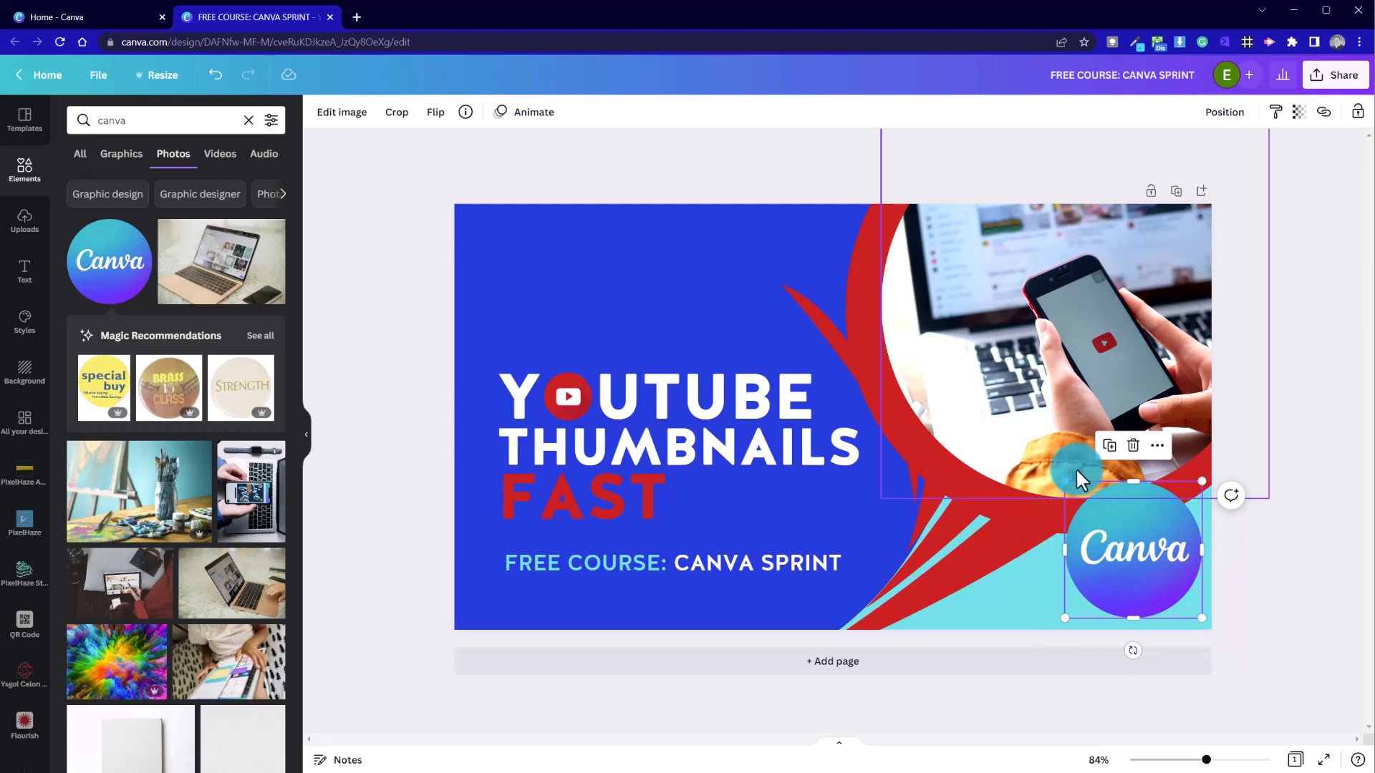
drag(1066, 482, 1013, 458)
drag(1137, 575, 1129, 576)
click(1248, 608)
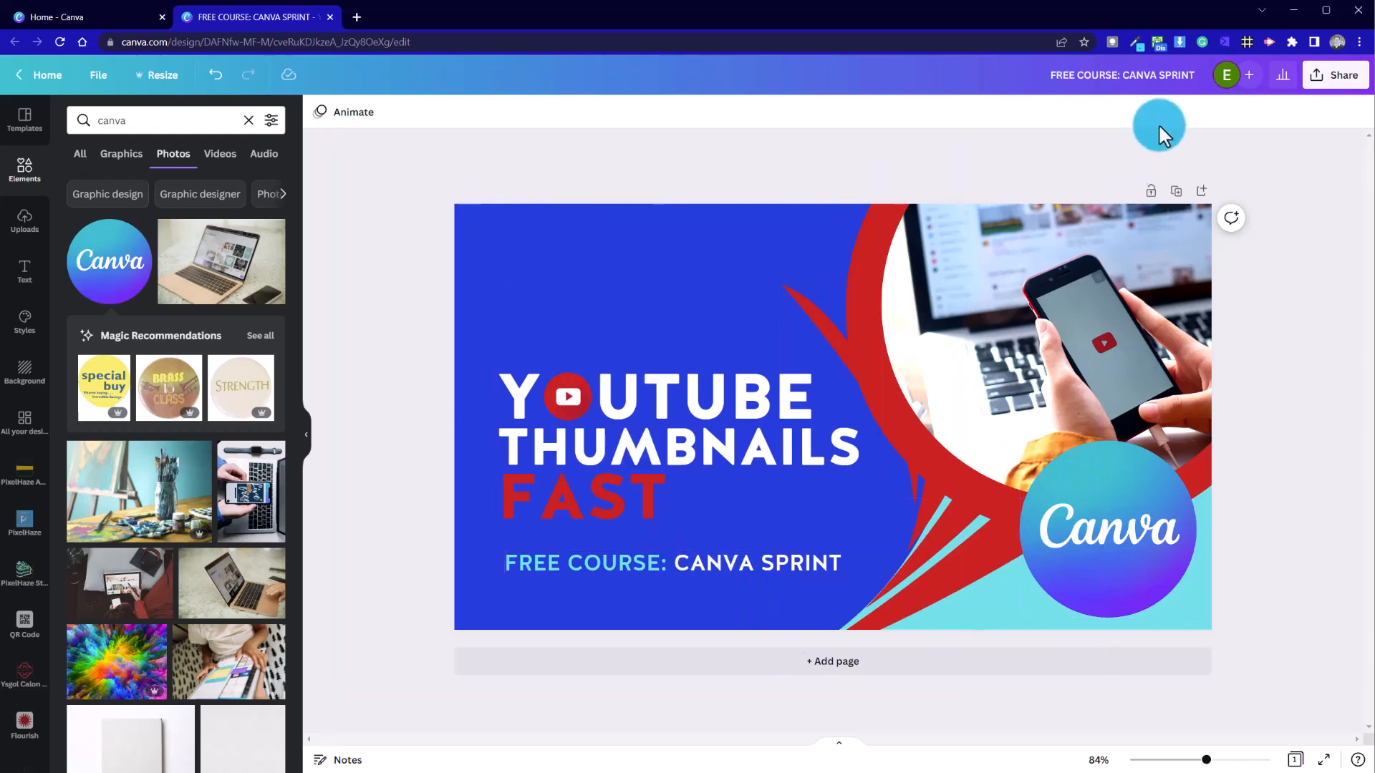
Step: Duplicate the finished thumbnail page to start a second design
click(1175, 193)
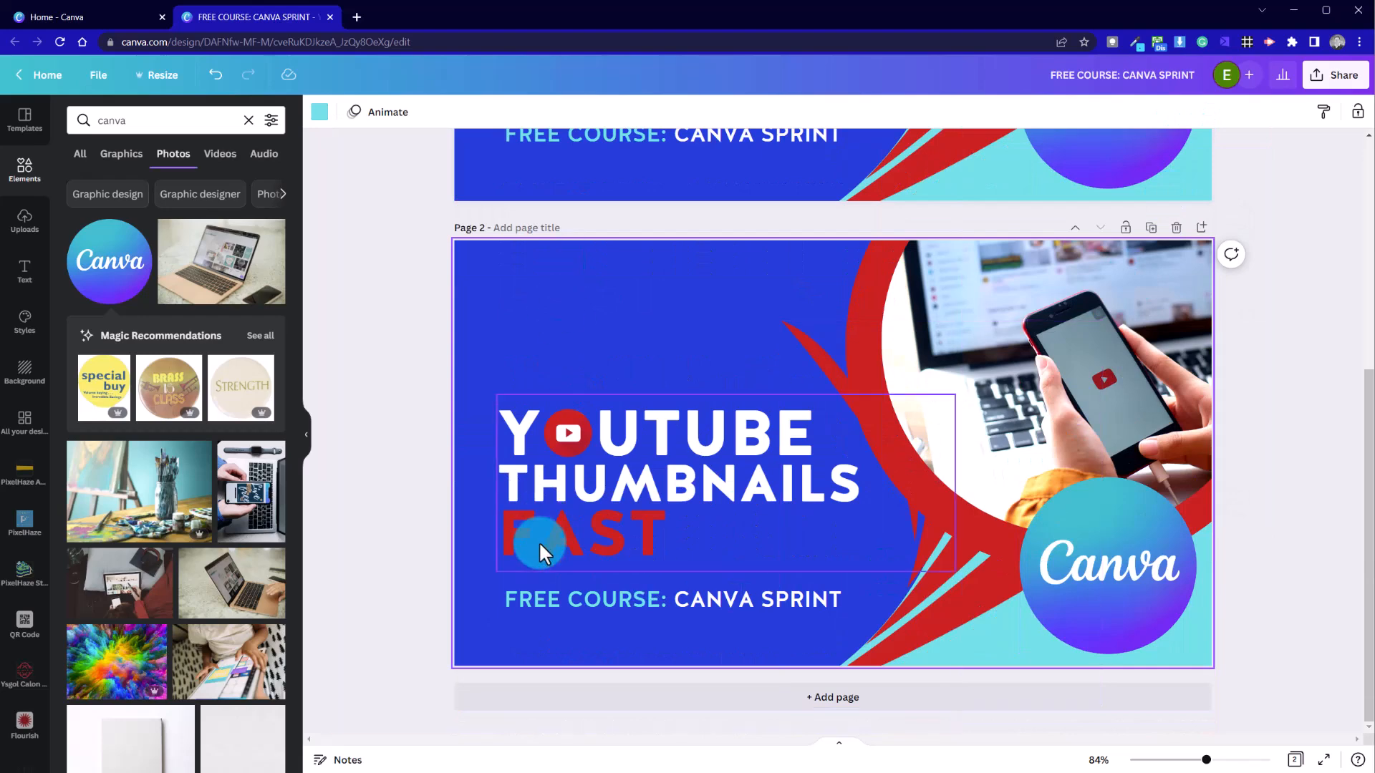
scroll(540, 541, up, 5)
scroll(608, 478, down, 5)
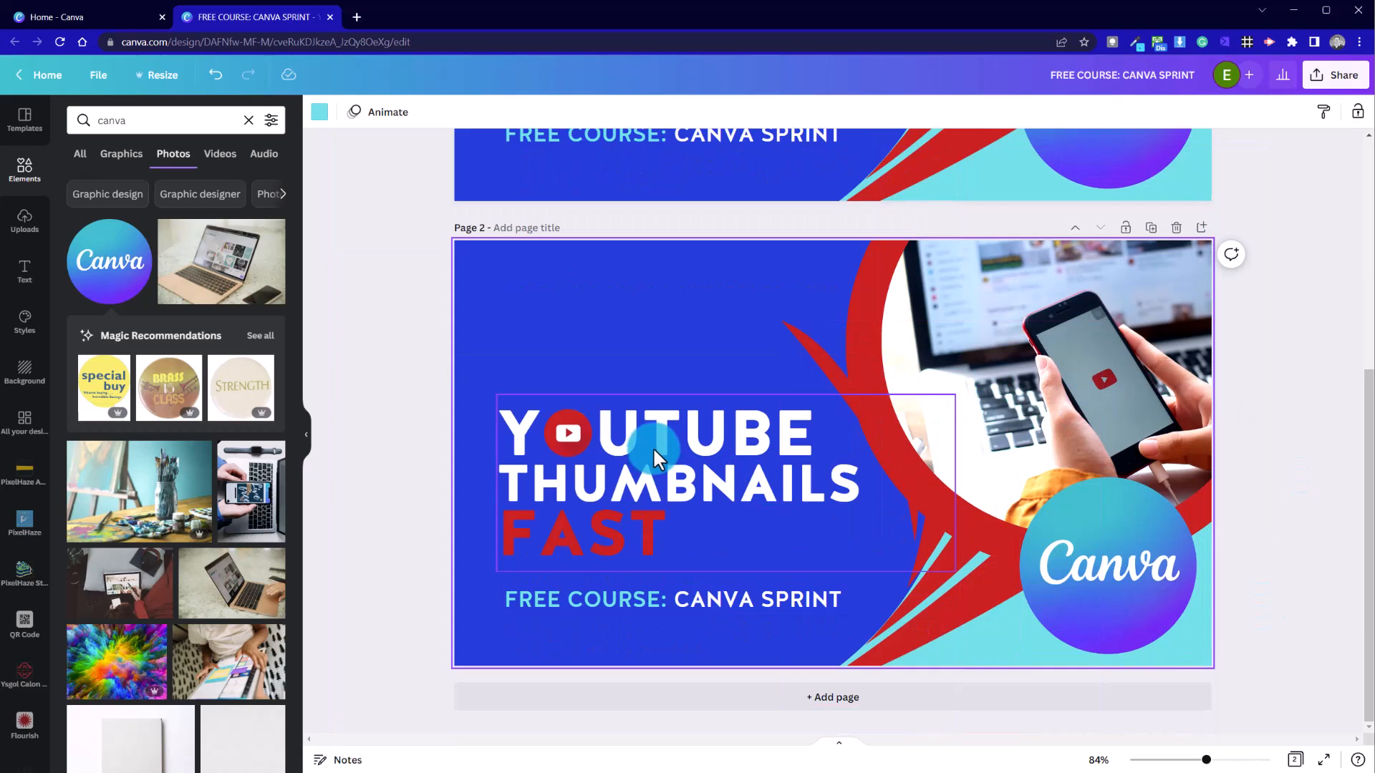
Step: Delete the YouTube icon covering the "O" in the page 2 heading
click(675, 480)
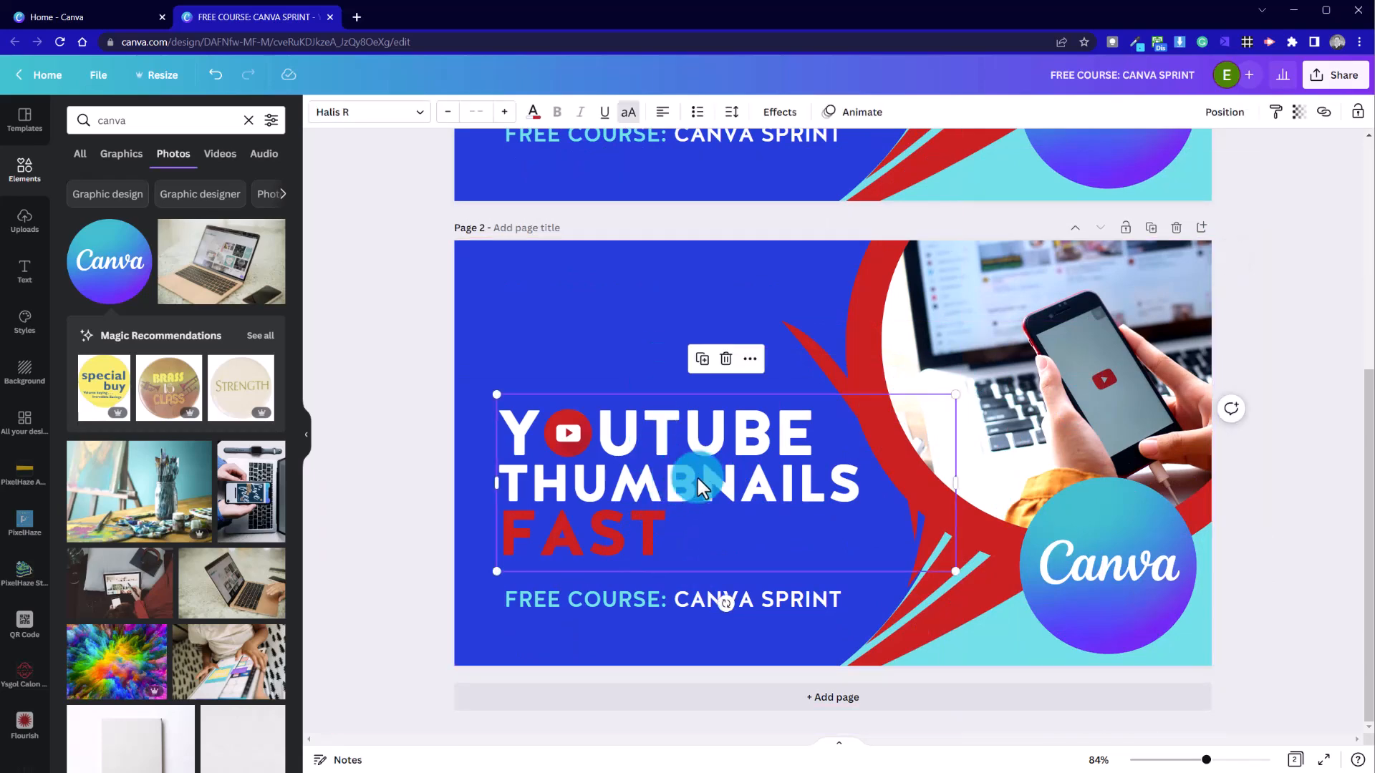
click(565, 434)
key(Delete)
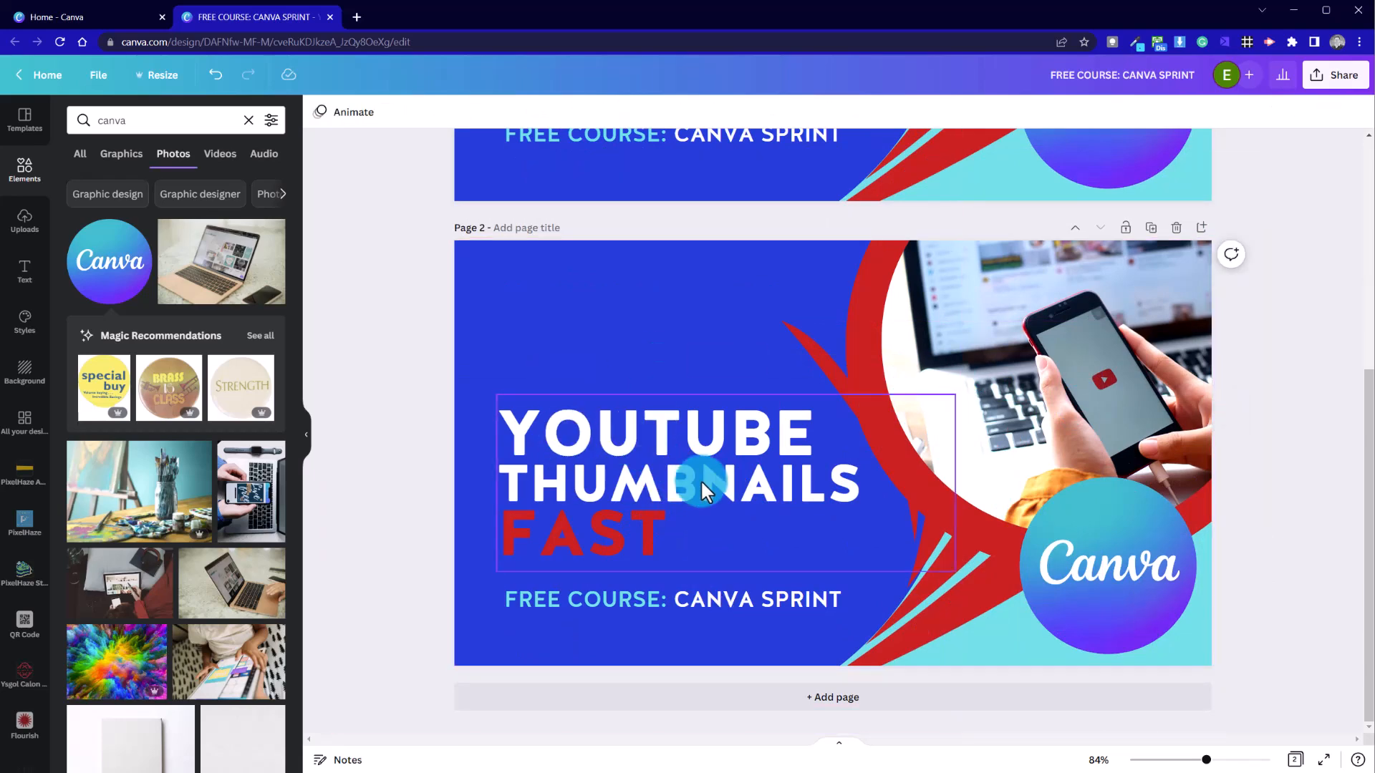
Step: Replace the page 2 heading with "CANVA KEYBOARD SHORTCUTS", one word per line
double_click(701, 479)
drag(678, 533, 501, 419)
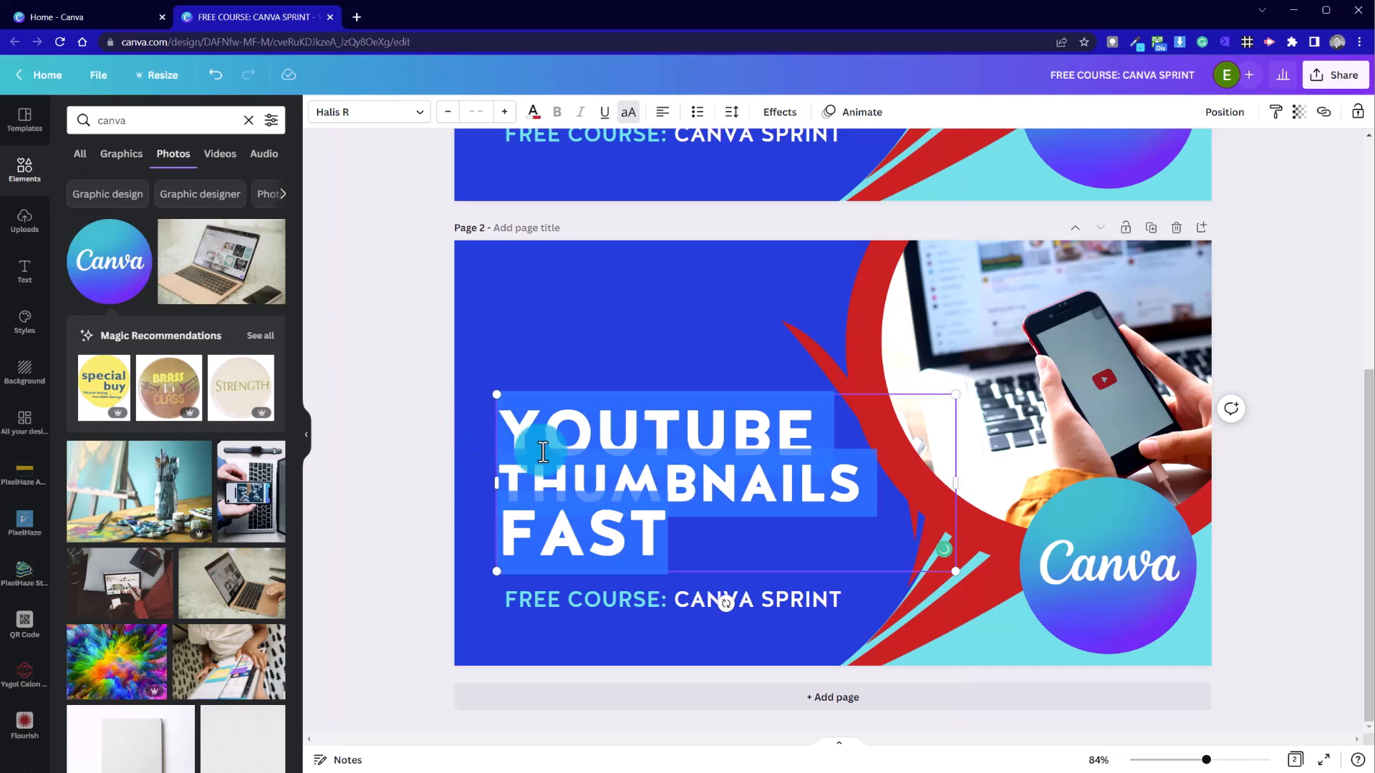
key(BackSpace)
text(CANVA)
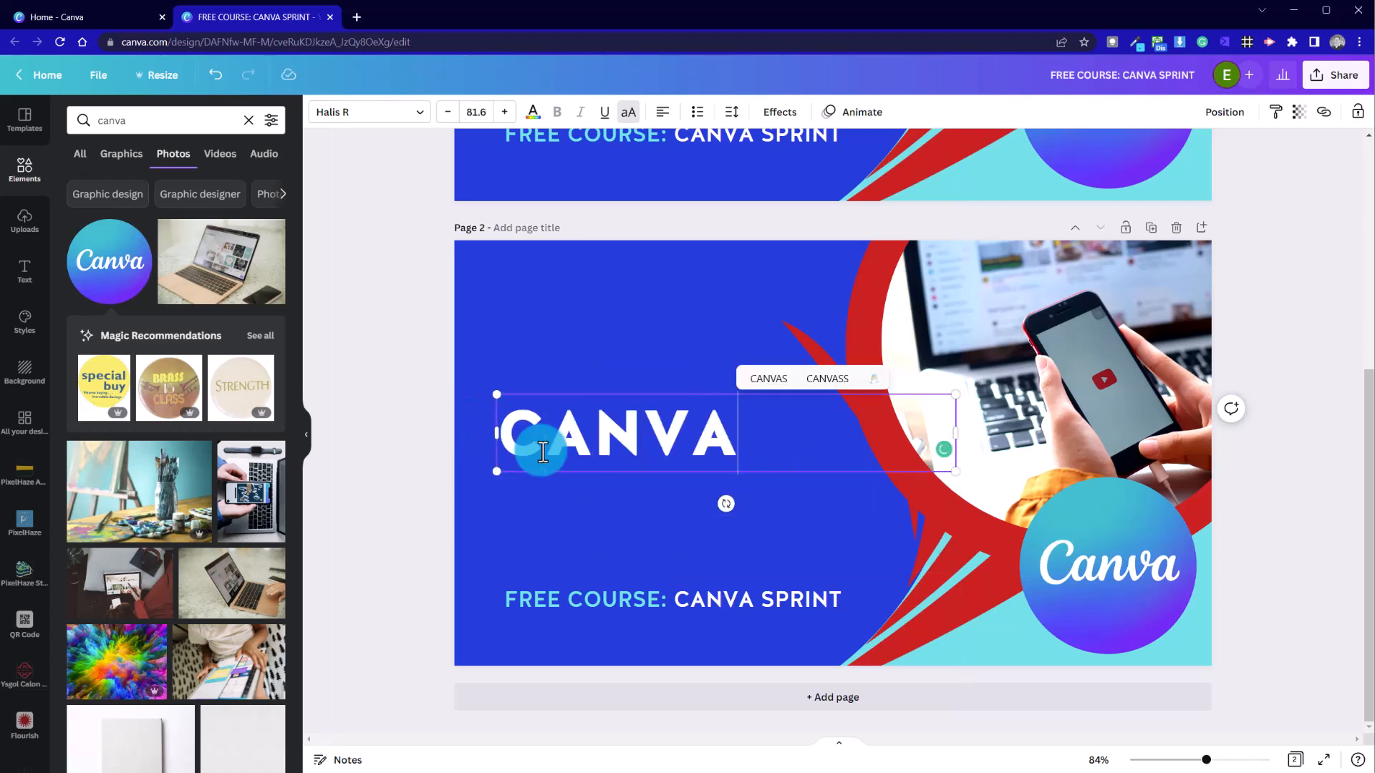
key(Return)
text(KEYBOARD)
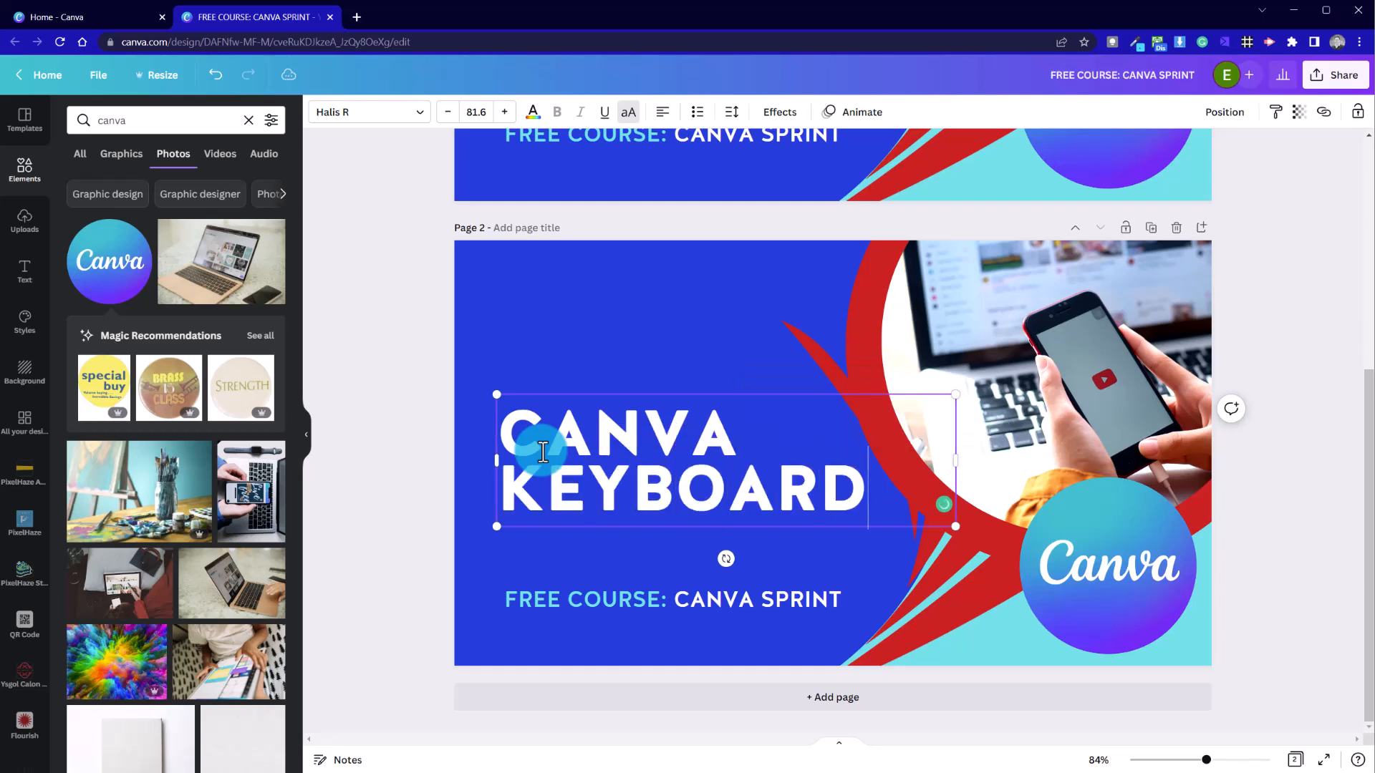
key(Return)
text(SHORTCUTS)
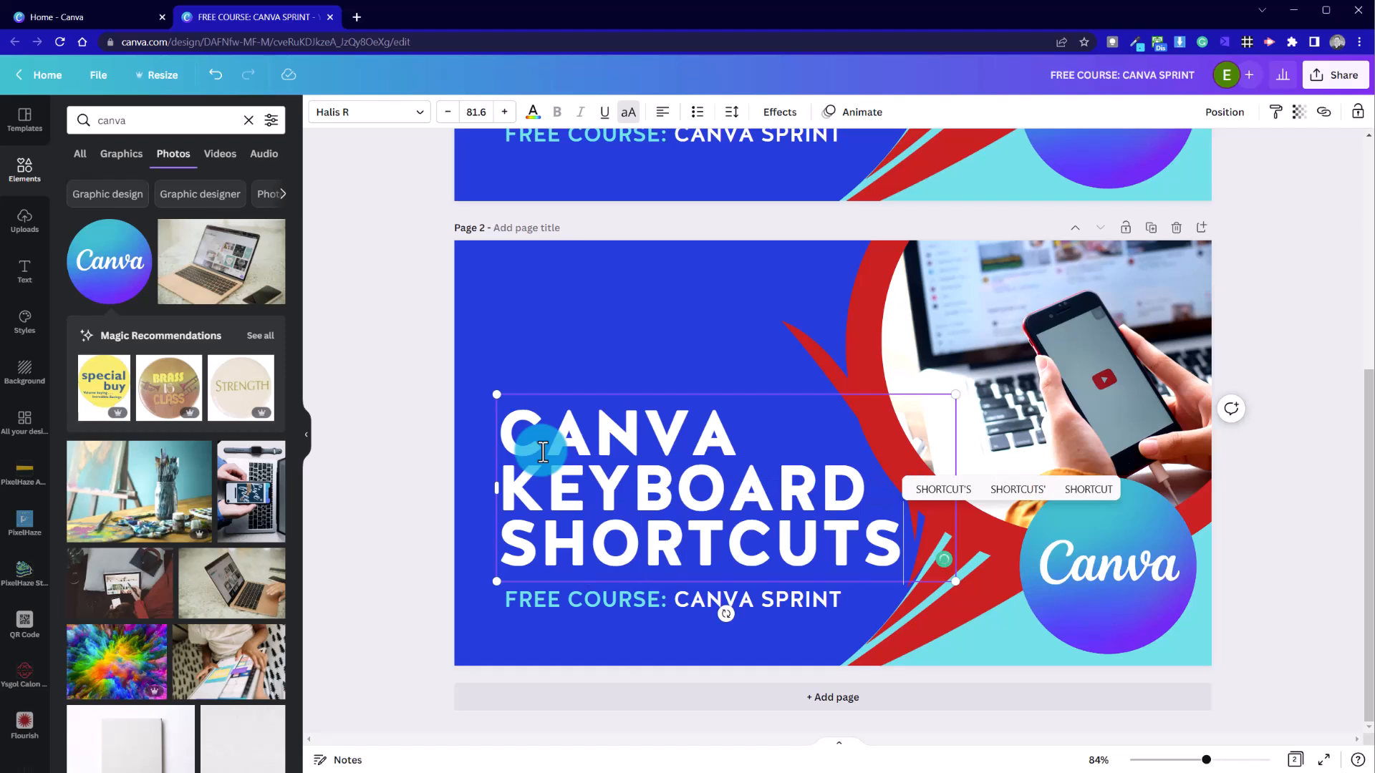
Step: Scale the page 2 heading down to font size 77.6
click(362, 375)
click(900, 584)
mouse_move(954, 582)
mouse_down()
mouse_move(935, 565)
mouse_move(932, 577)
mouse_up()
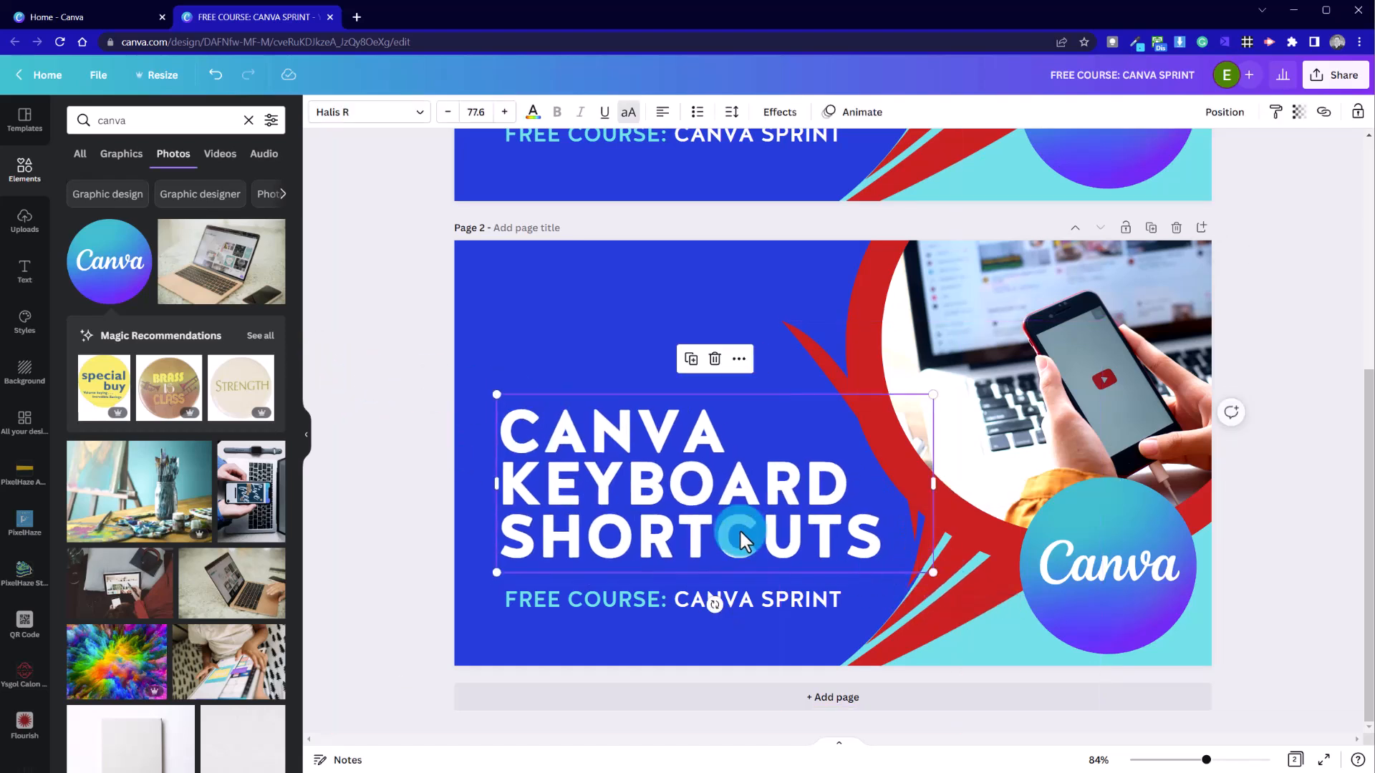
Step: Shift the page 2 heading slightly down and right so its left edge lines up with the "FREE COURSE" line
click(741, 536)
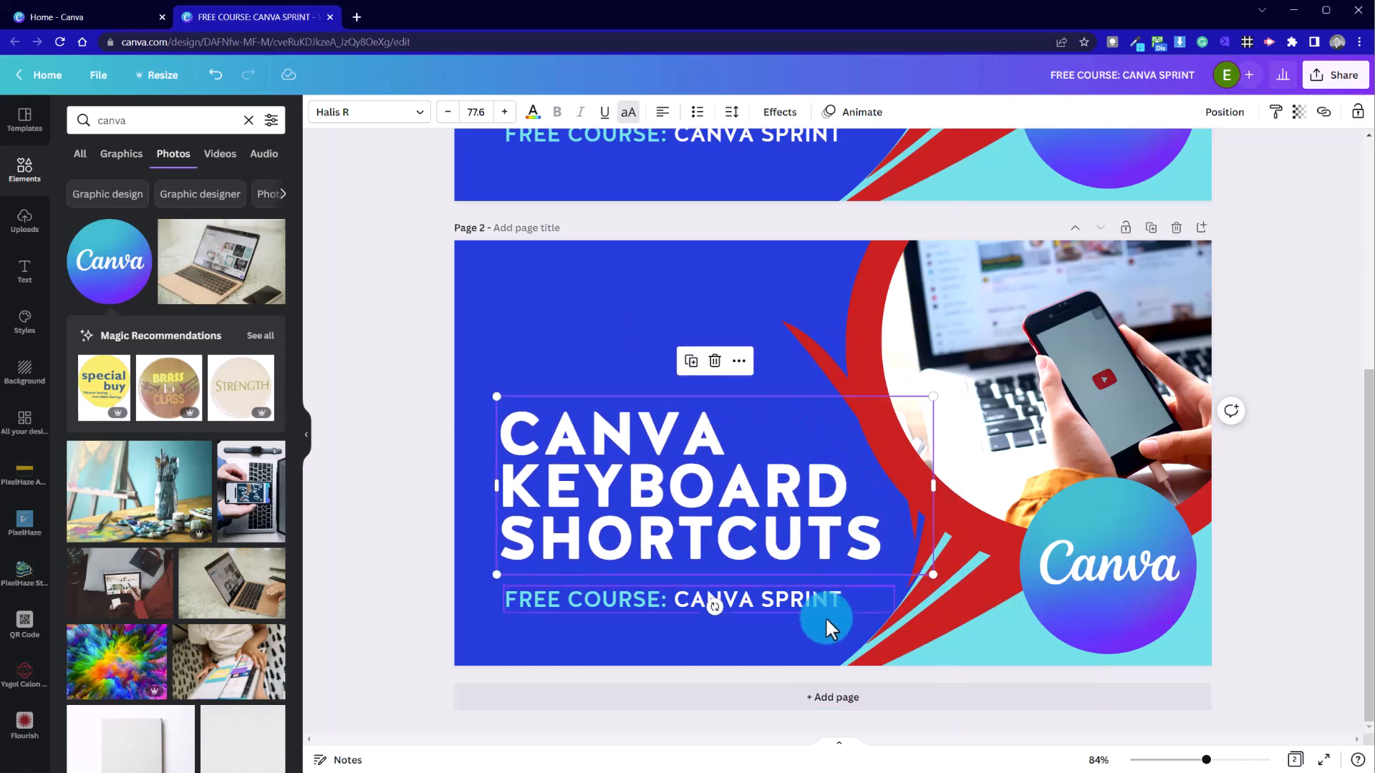
click(535, 593)
drag(535, 591, 541, 590)
drag(529, 525, 541, 523)
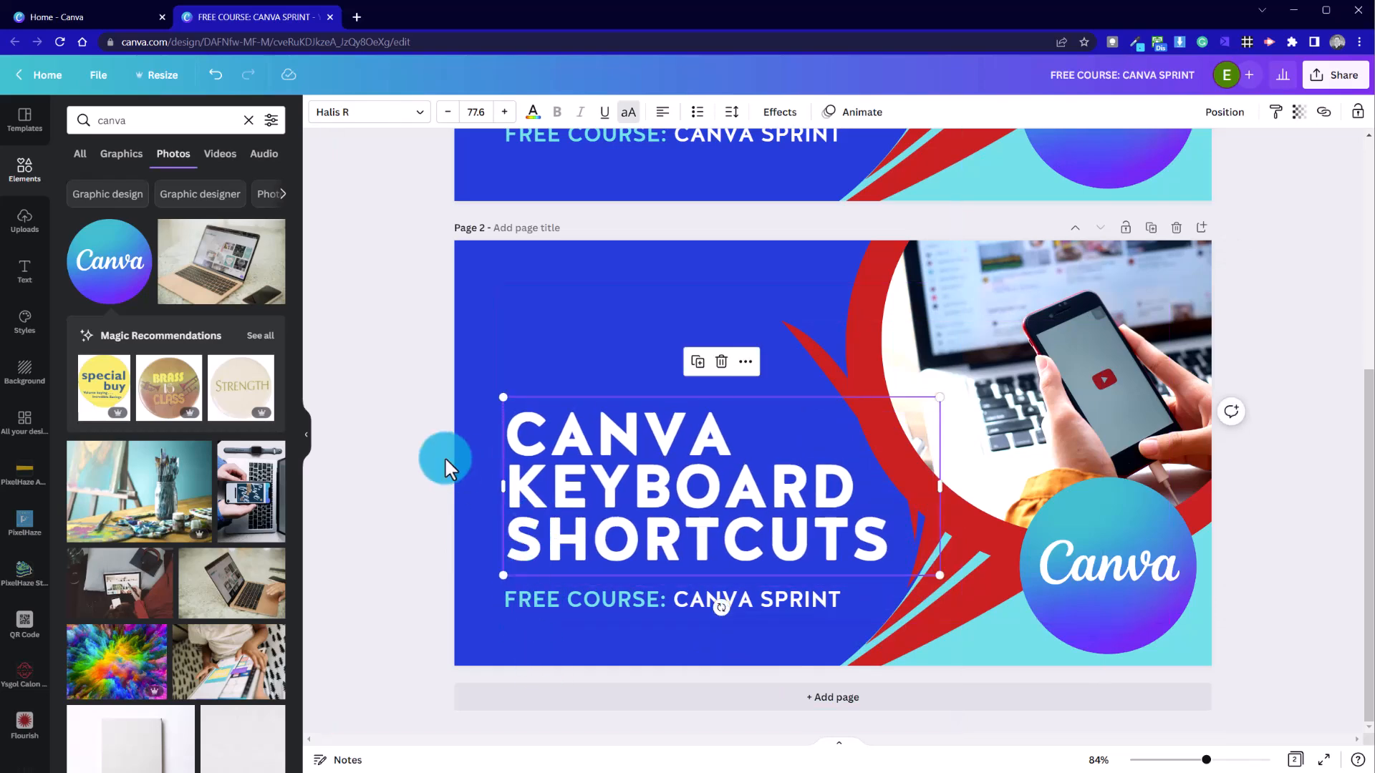
click(441, 458)
click(511, 600)
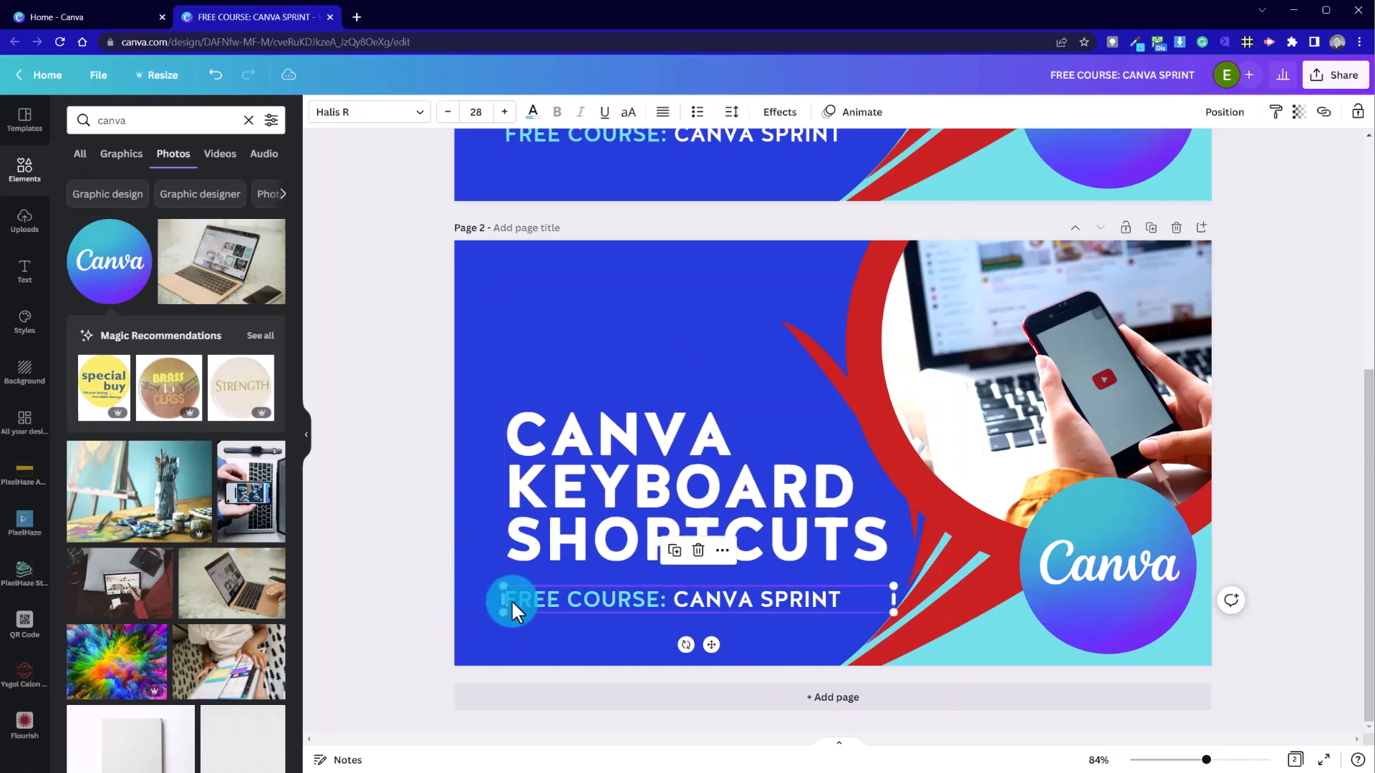
click(541, 548)
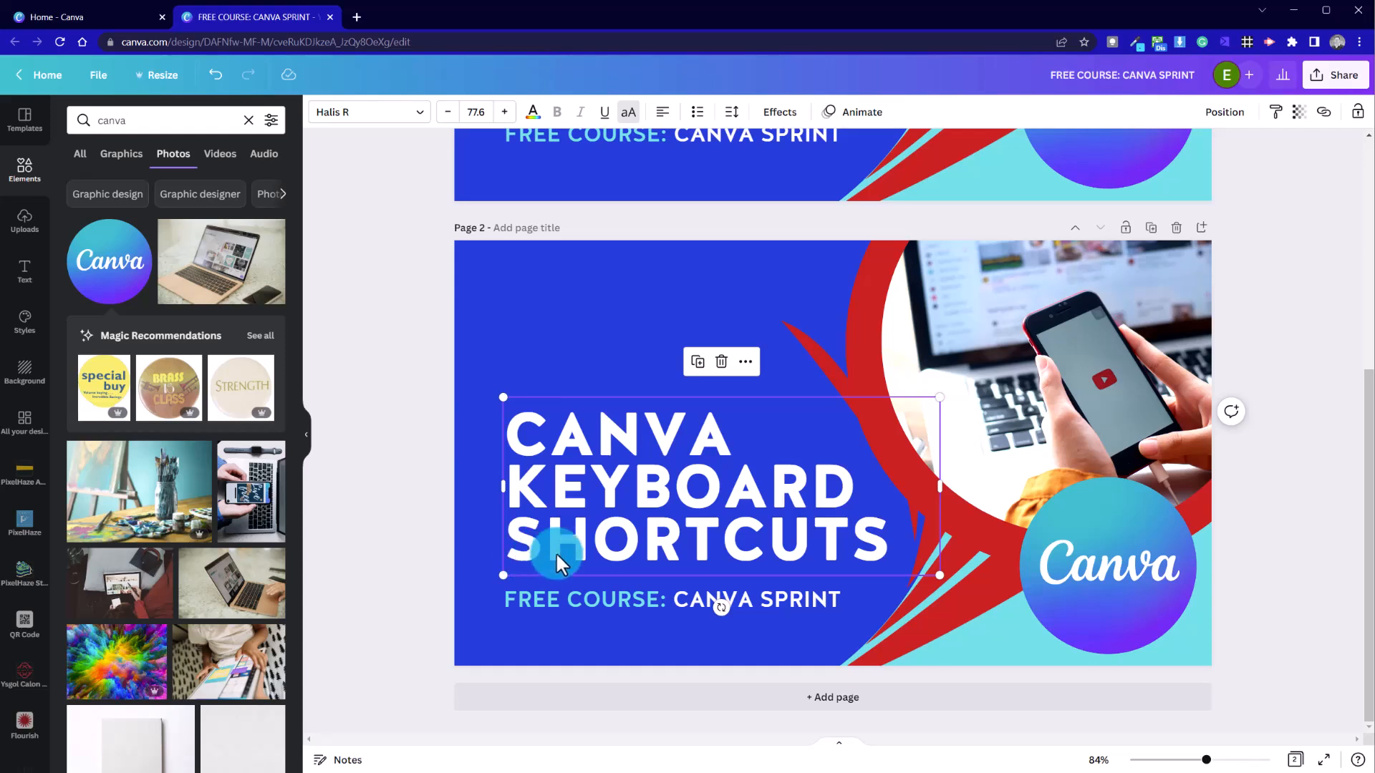
drag(556, 619, 573, 546)
key(ctrl+z)
key(ctrl+z)
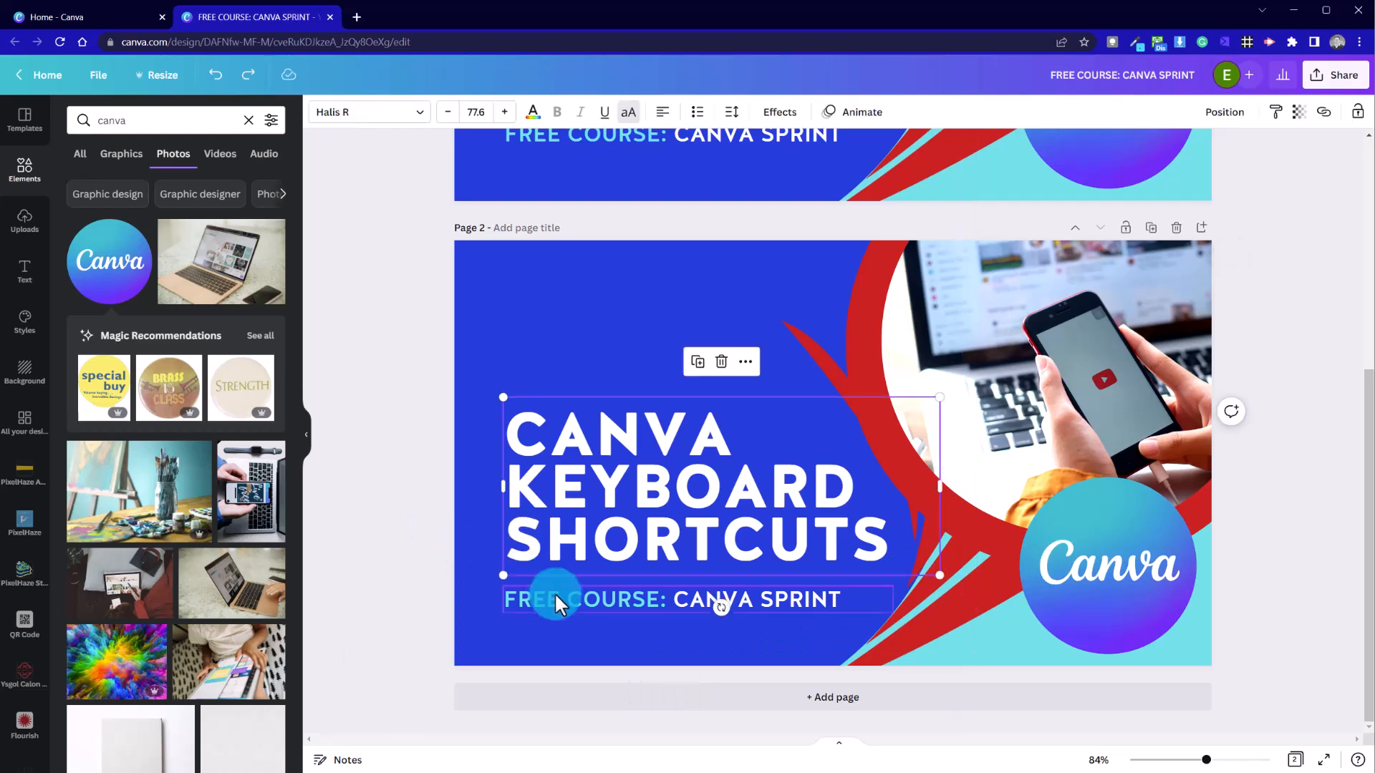